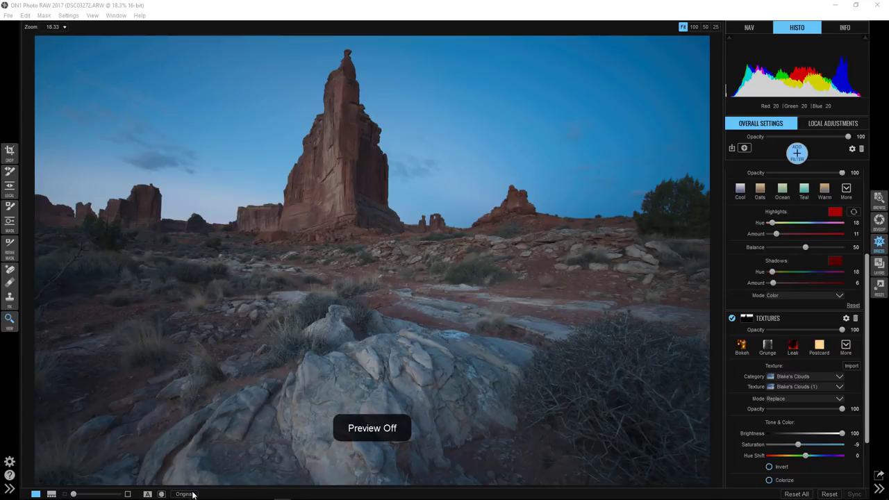
- Compare the original desert photo with its finished edit by toggling the preview
click(192, 494)
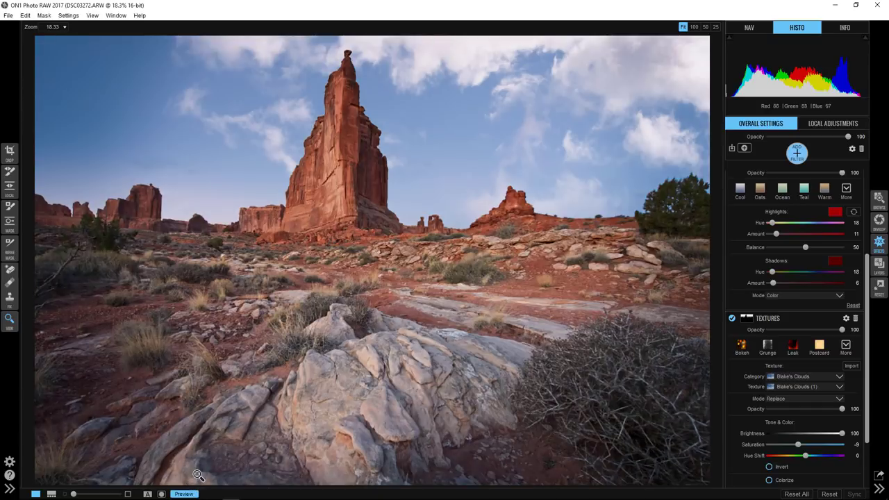
click(194, 494)
click(193, 494)
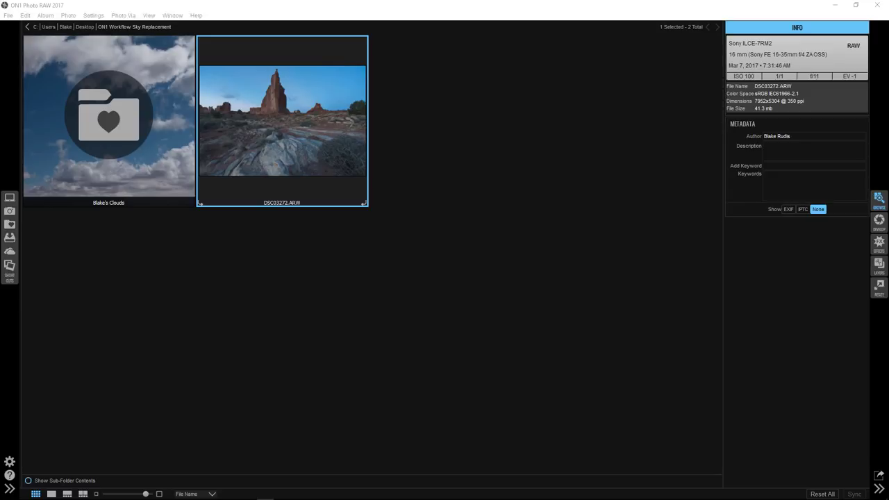
- Open the photo DSC03272.ARW in the Develop module and display its histogram
click(271, 125)
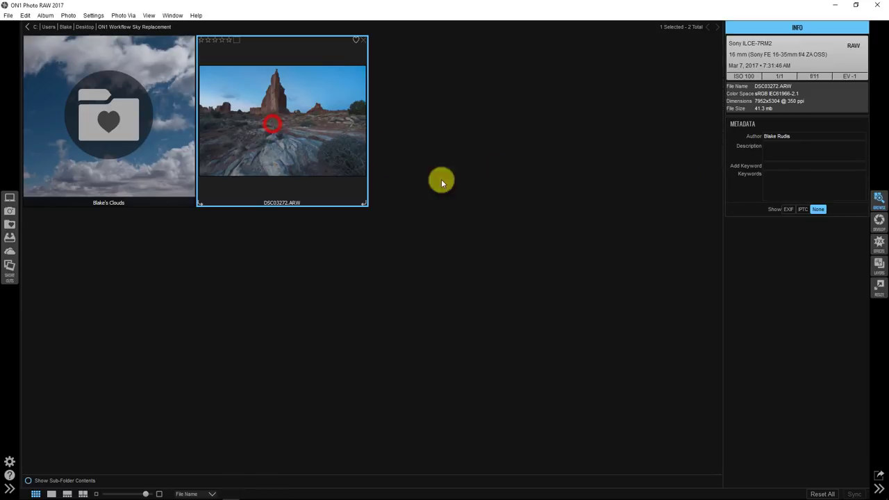
click(879, 221)
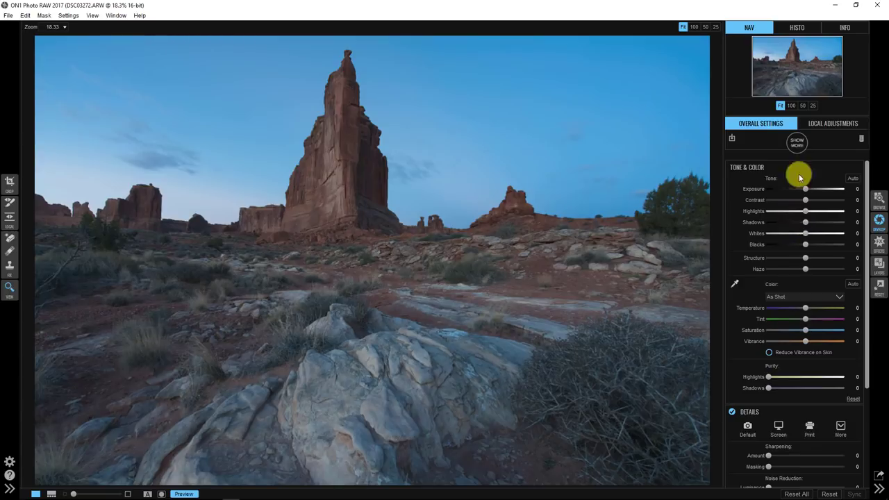
click(796, 29)
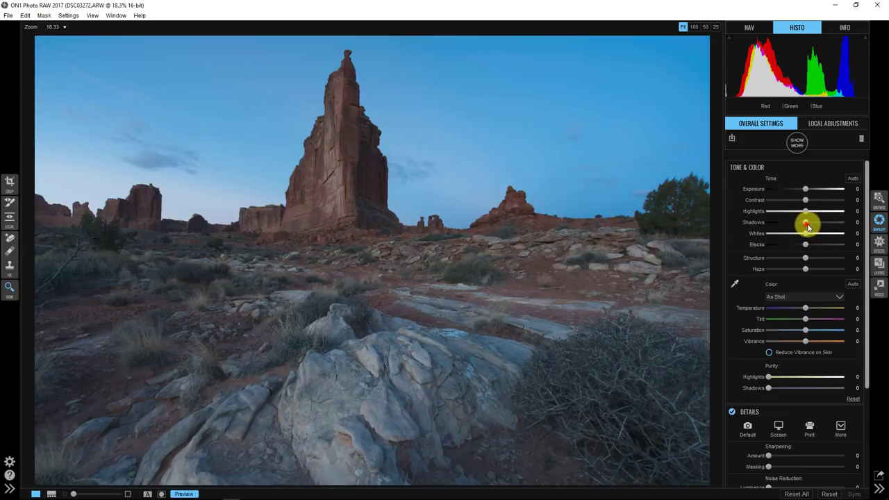
- Set the photo's tone to Contrast 22, Highlights -38 and Shadows 30
drag(808, 224, 760, 206)
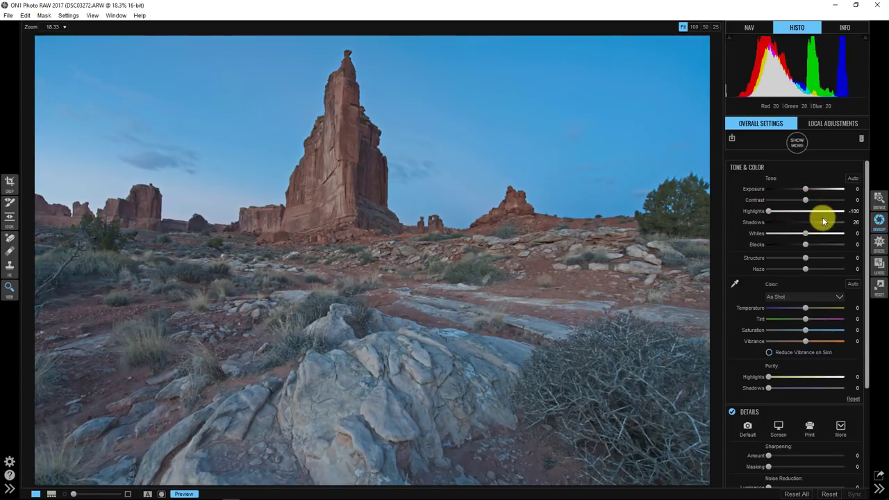
drag(822, 220, 825, 223)
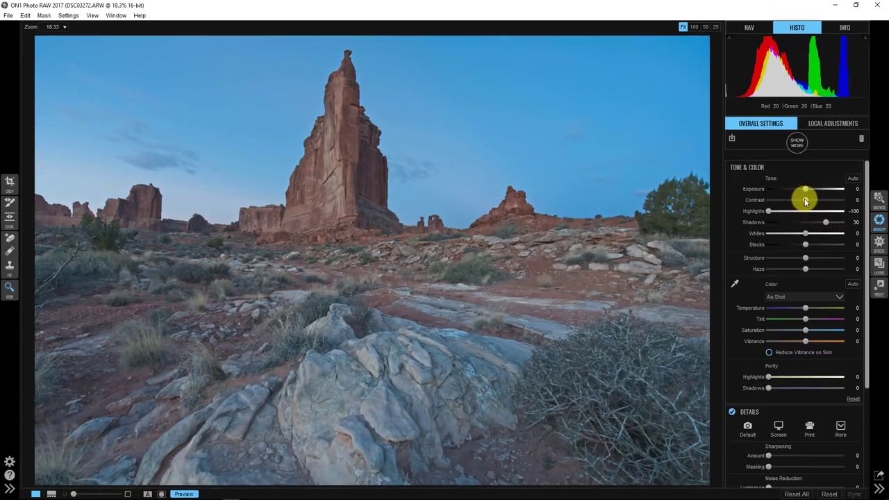
drag(806, 200, 823, 204)
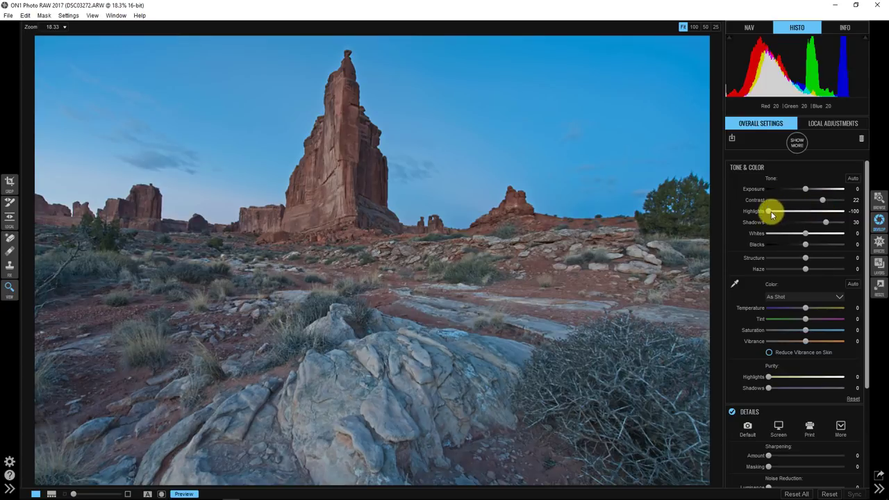
drag(771, 211, 806, 190)
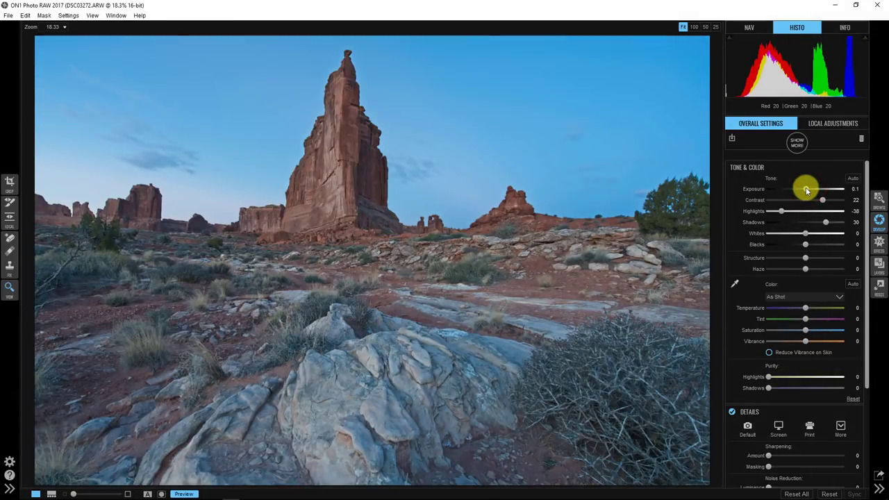
- Set Exposure to 0, Whites to 14 and Blacks to -7
click(856, 189)
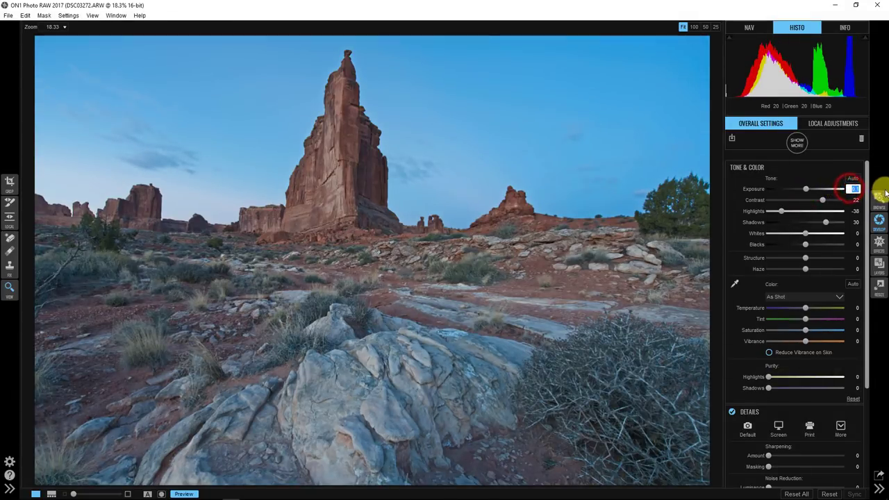
text(0.0)
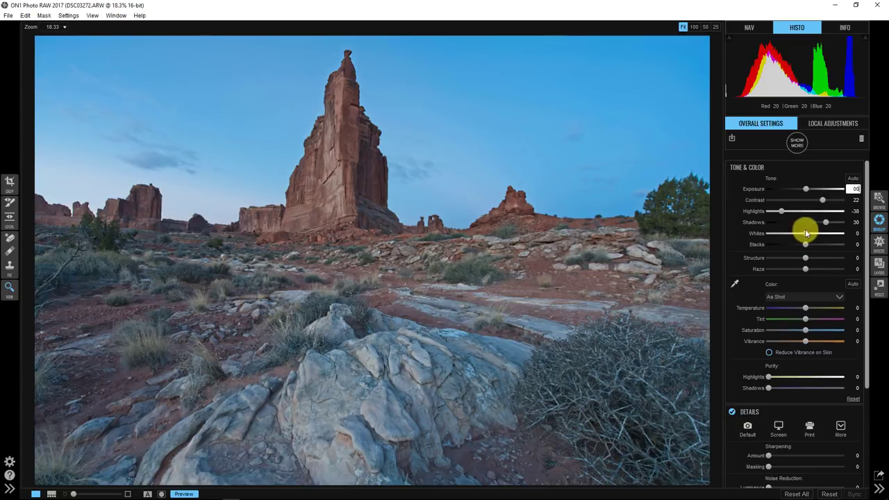
mouse_move(806, 233)
mouse_down()
mouse_move(829, 234)
mouse_move(804, 232)
mouse_move(818, 238)
mouse_move(801, 248)
mouse_up()
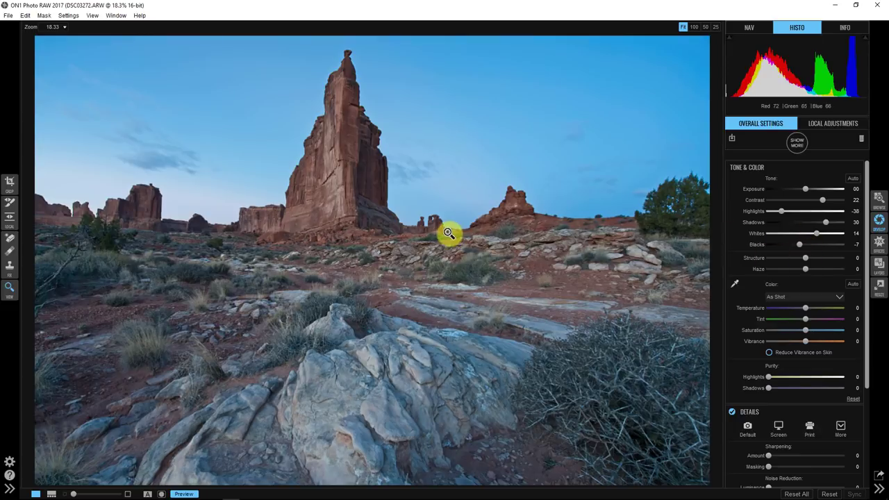
- Set Structure to -4 while checking the distant rocks at 100% zoom, and return to the full image
click(412, 223)
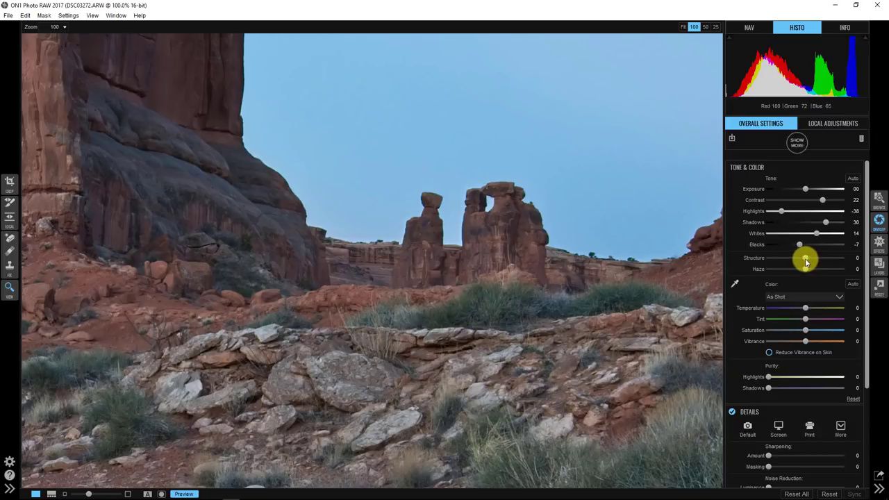
mouse_move(806, 258)
mouse_down()
mouse_move(796, 259)
mouse_move(814, 259)
mouse_move(796, 258)
mouse_move(812, 261)
mouse_move(802, 262)
mouse_move(808, 205)
mouse_move(780, 222)
mouse_move(801, 261)
mouse_move(794, 255)
mouse_move(820, 258)
mouse_move(798, 254)
mouse_up()
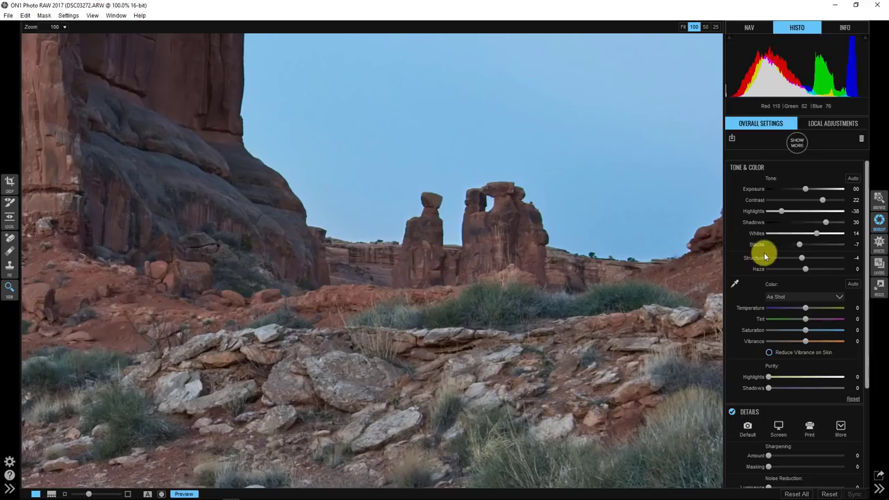
click(459, 244)
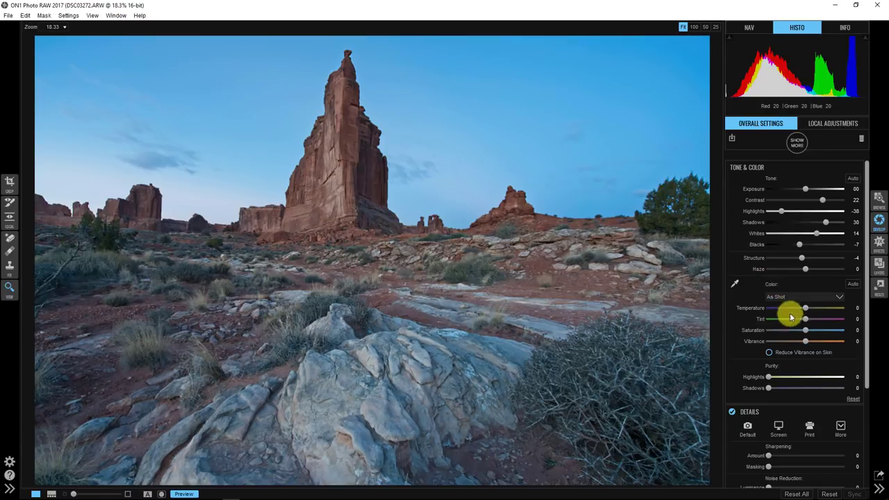
- Raise Saturation to 100 to judge the colour cast and set Temperature to 22 and Tint to -3
drag(806, 331, 843, 330)
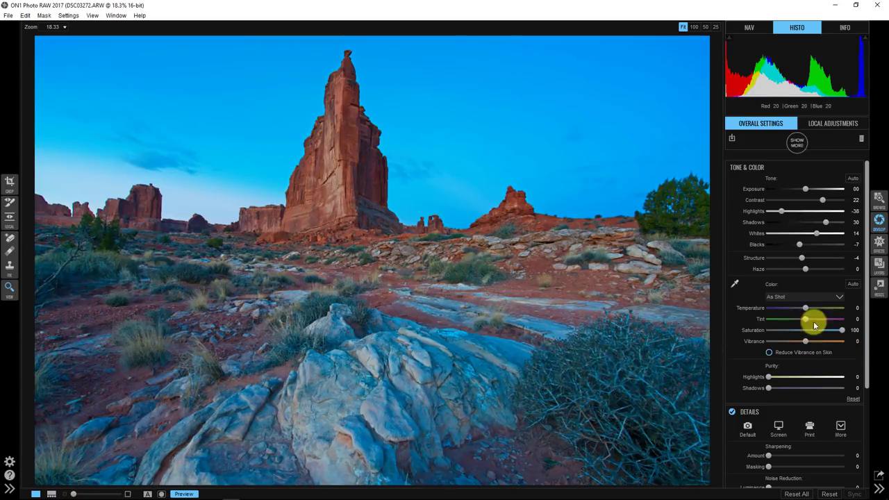
mouse_move(807, 309)
mouse_down()
mouse_move(818, 308)
mouse_move(802, 318)
mouse_up()
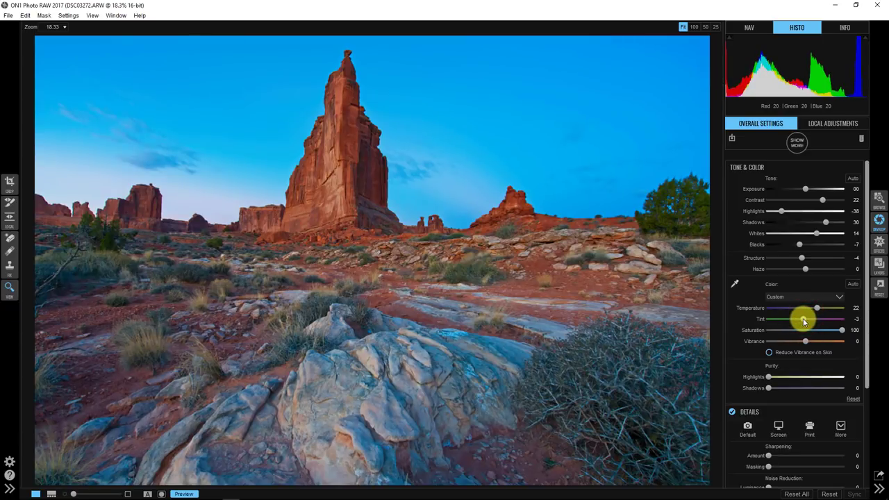
- Reset Saturation to 0 and warm the photo by setting Temperature to 35
click(850, 331)
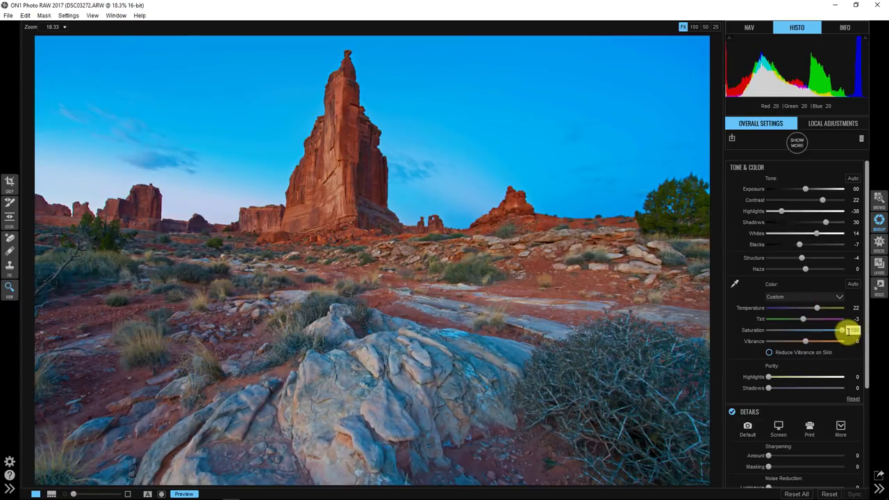
drag(844, 330, 827, 330)
click(853, 330)
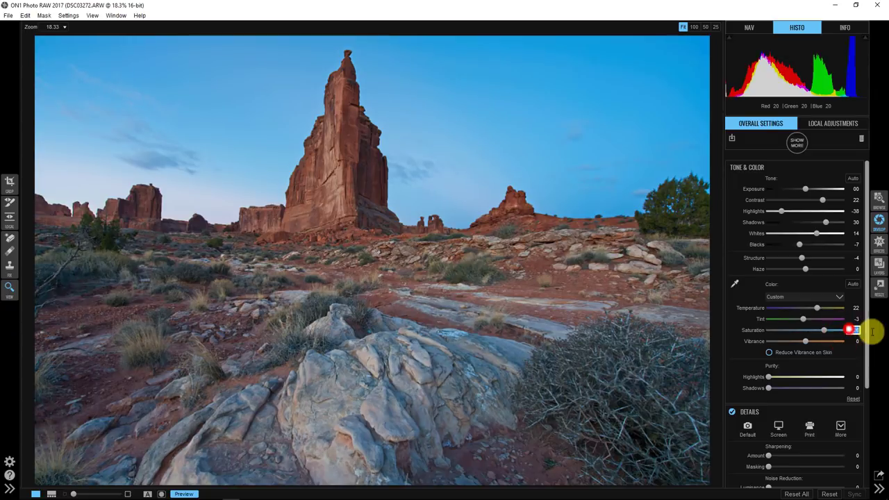
text(0)
key(Return)
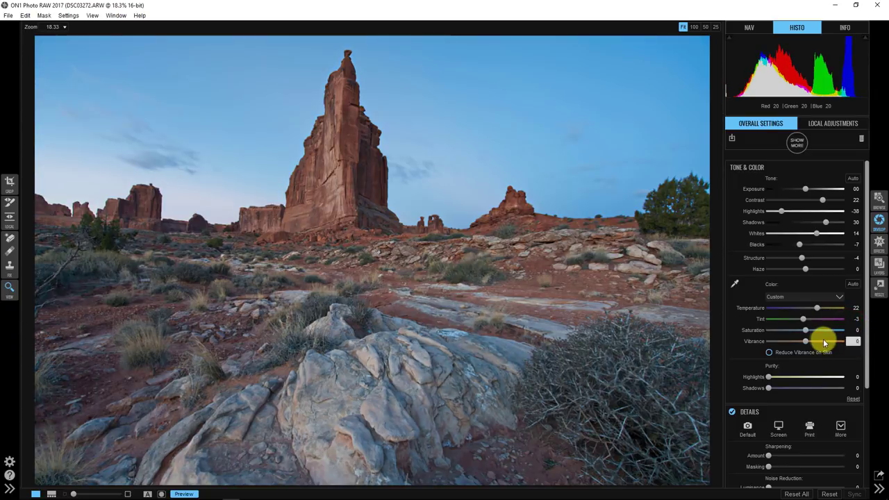
key(Return)
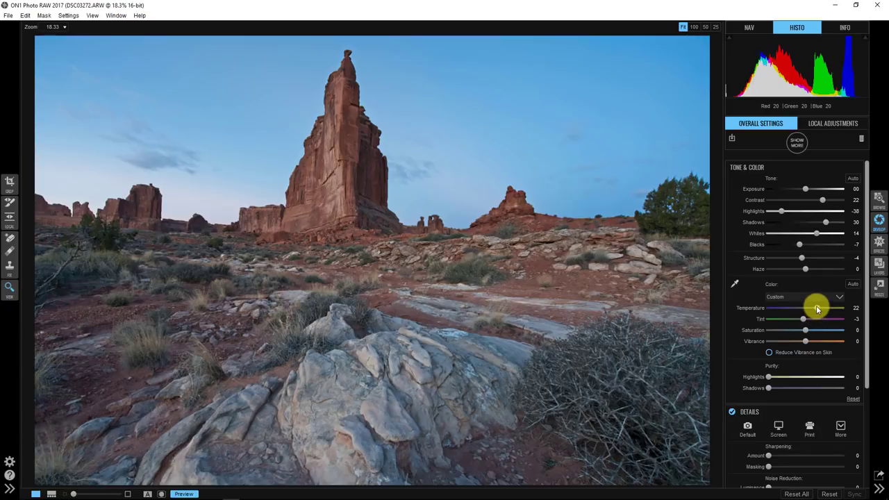
mouse_move(818, 308)
mouse_down()
mouse_move(804, 305)
mouse_move(822, 311)
mouse_up()
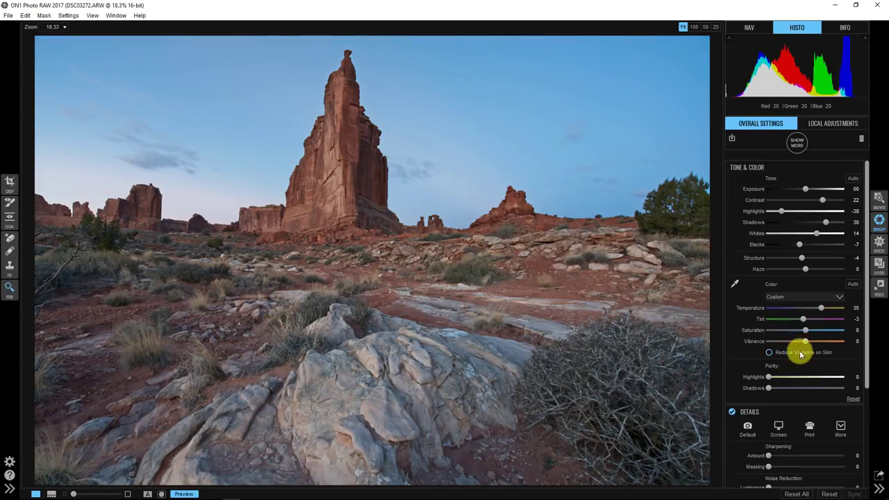
- Collapse the Tone & Color settings and compare the photo with Lens Correction off and on, leaving it on
click(756, 167)
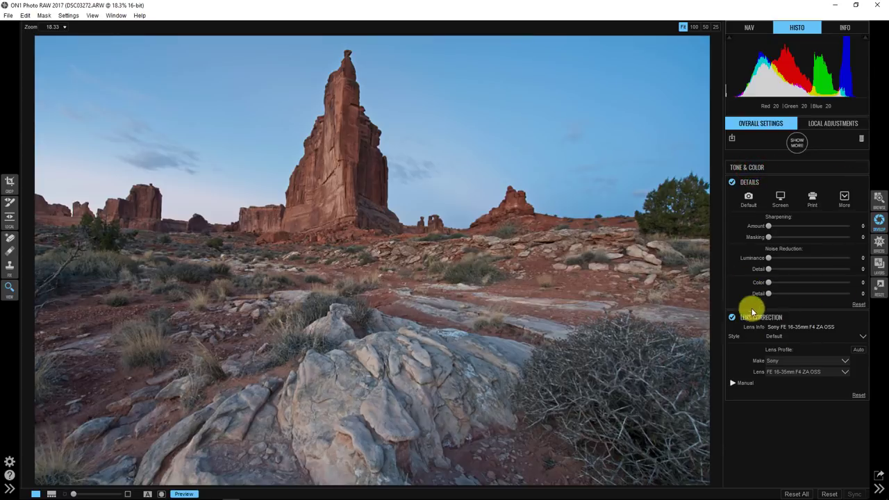
click(732, 318)
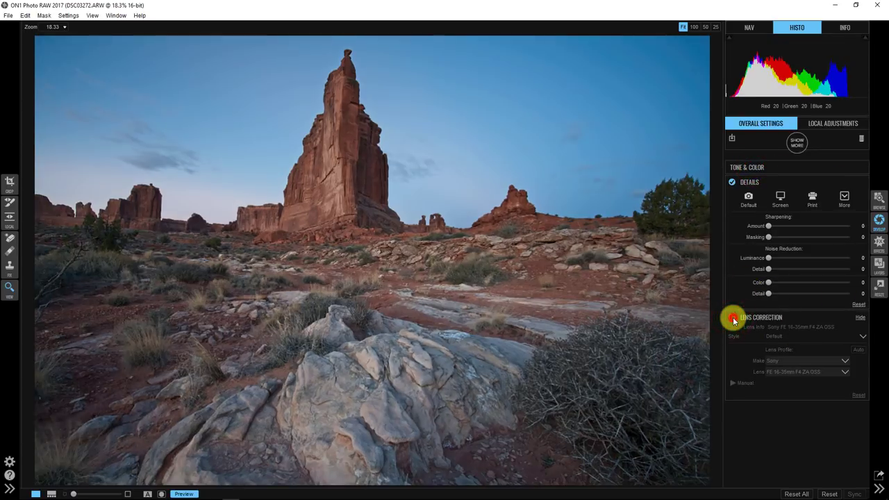
click(733, 318)
click(733, 317)
click(733, 317)
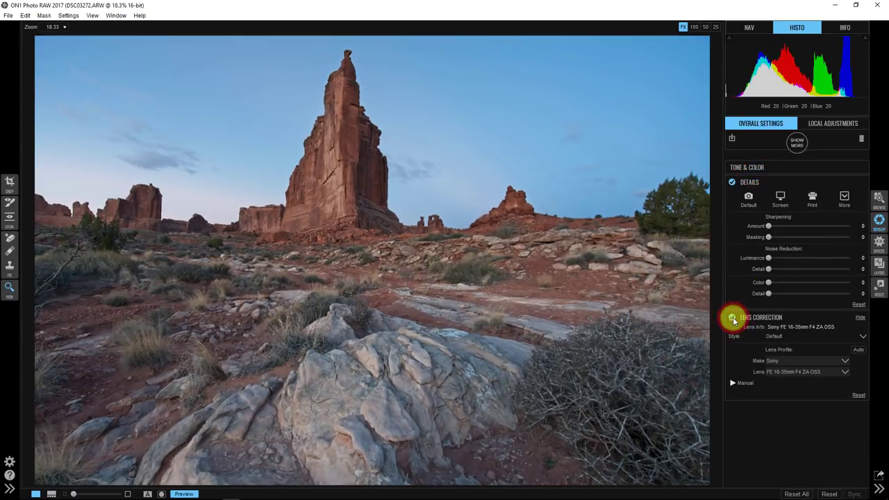
click(733, 317)
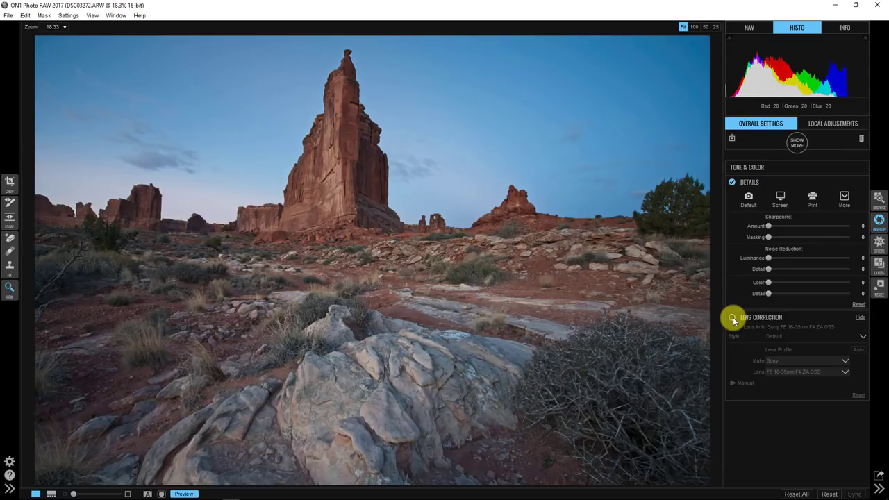
click(733, 317)
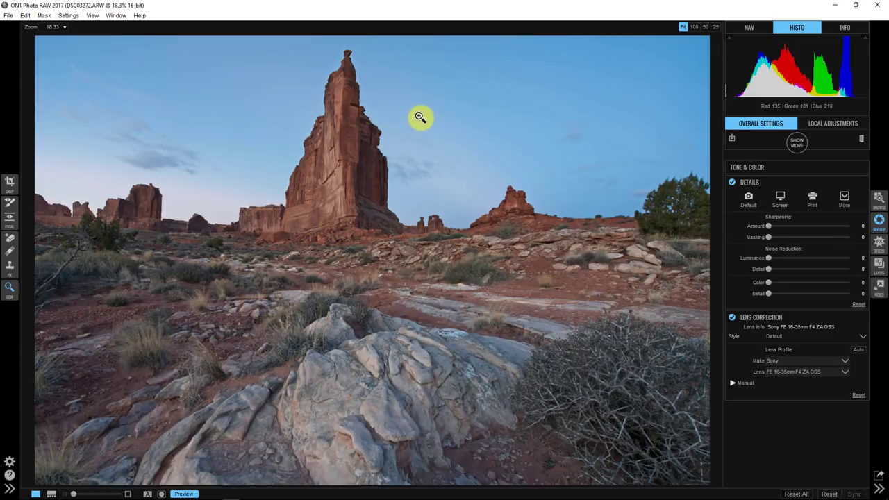
- Reduce colour fringing along the rock edges with the manual lens correction, setting Purple to 14 and Green to 15
click(158, 193)
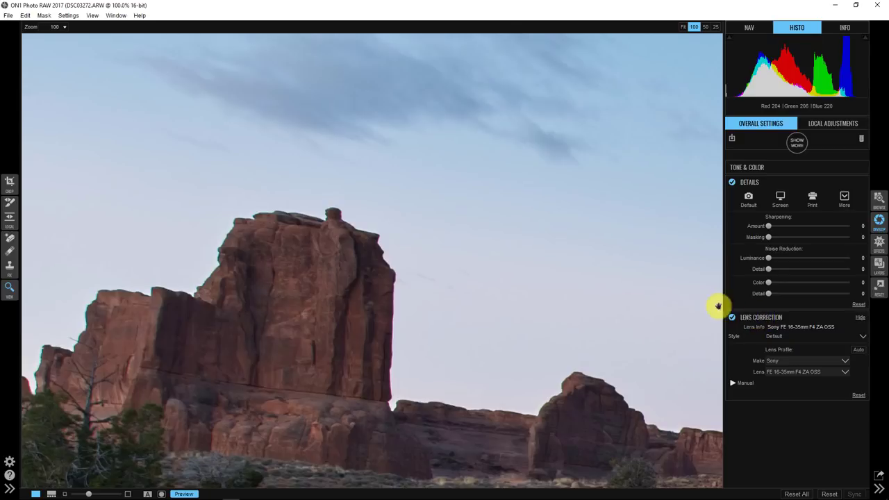
click(734, 383)
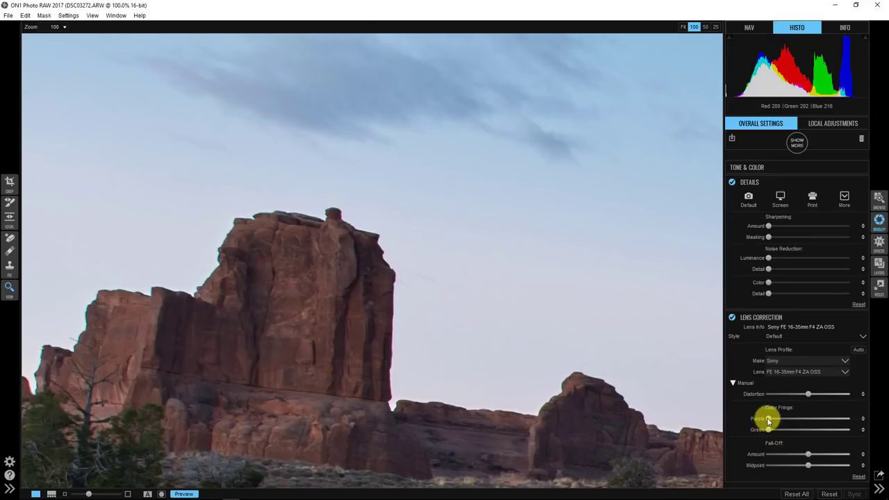
drag(768, 418, 822, 411)
drag(772, 420, 794, 417)
mouse_move(784, 431)
mouse_down()
mouse_move(824, 422)
mouse_move(778, 422)
mouse_move(804, 423)
mouse_move(792, 420)
mouse_move(794, 432)
mouse_up()
click(459, 292)
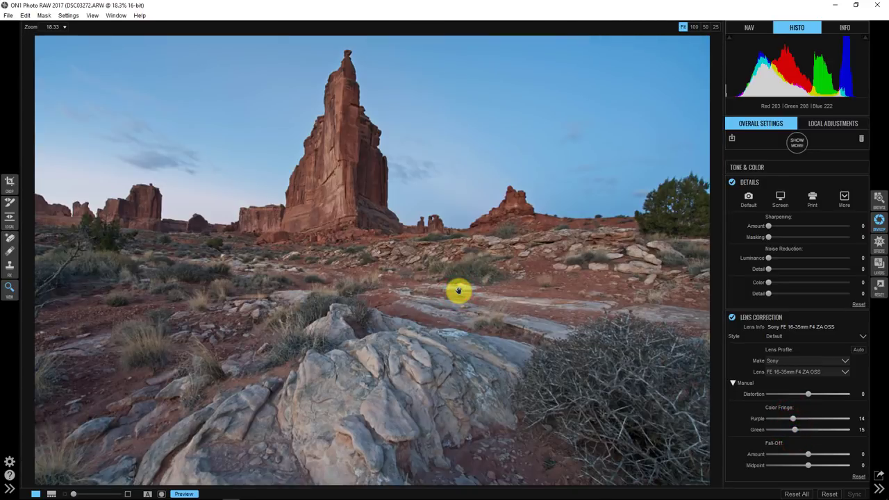
- Collapse the Lens Correction and Details settings and turn Details off
click(755, 317)
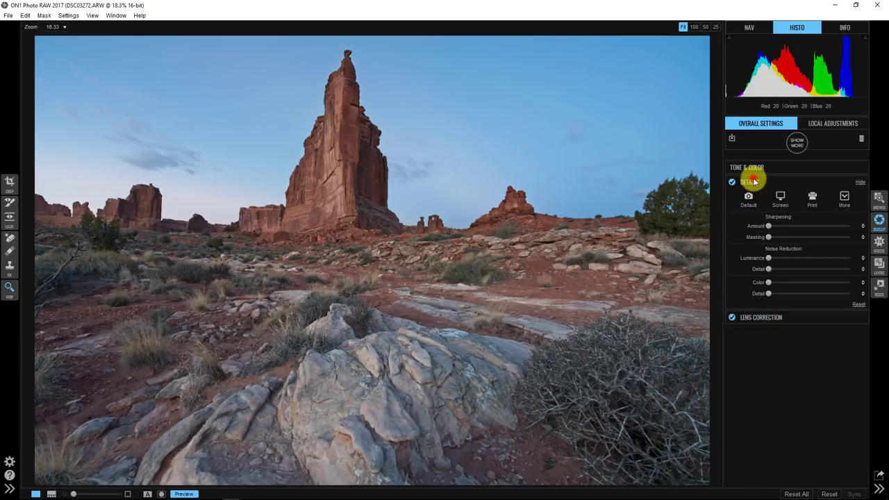
click(754, 182)
click(747, 184)
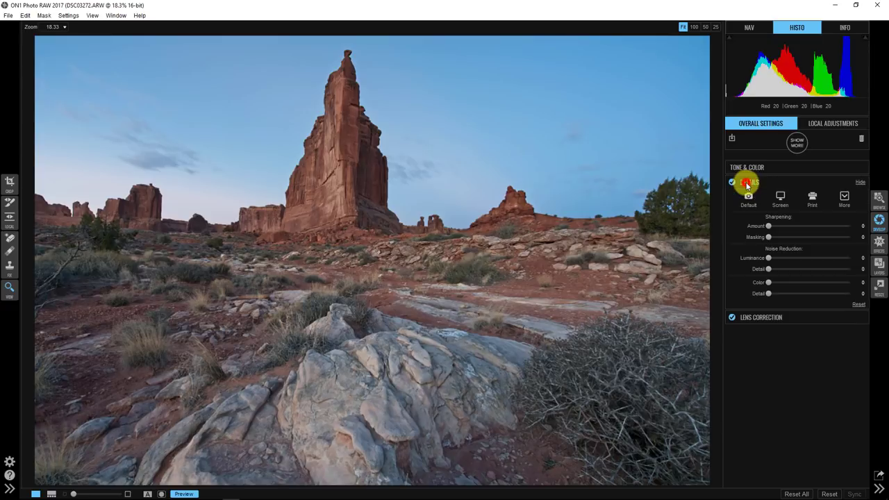
click(748, 184)
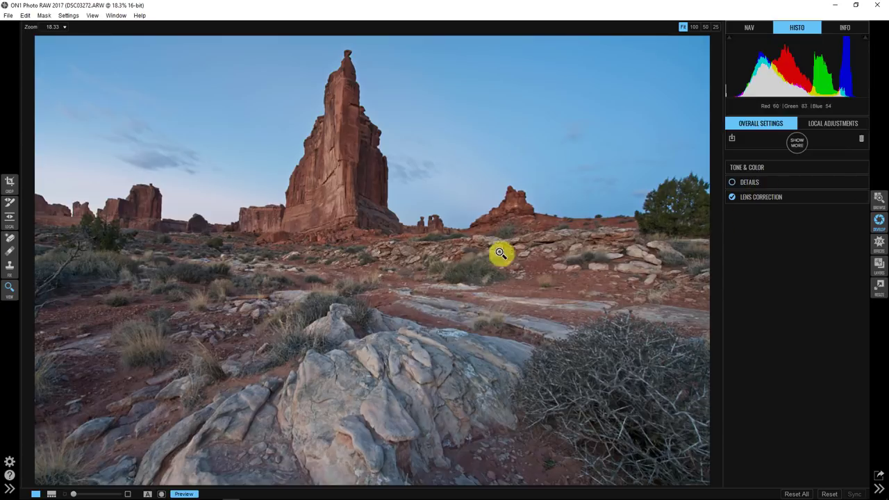
- Add a Color Adjustment to the photo's overall settings
click(799, 145)
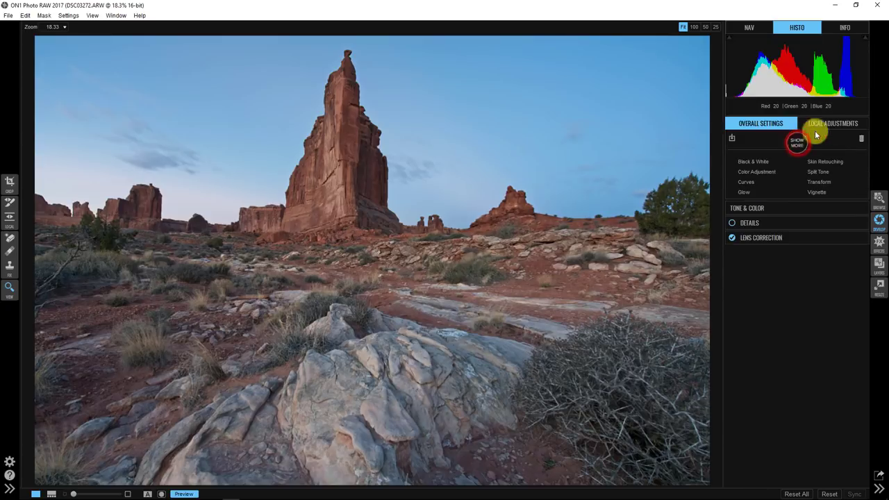
click(747, 171)
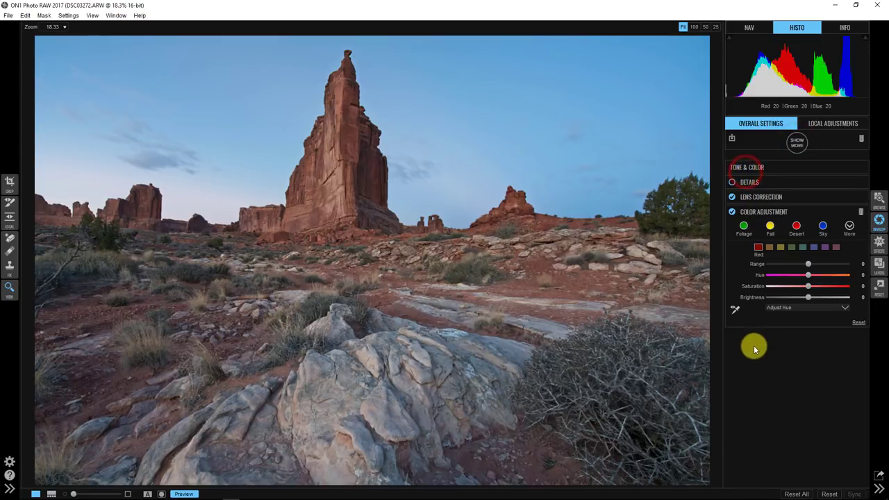
- Try the Color Adjustment's targeted picker on the blue sky and the reddish ground to select their color ranges
click(735, 311)
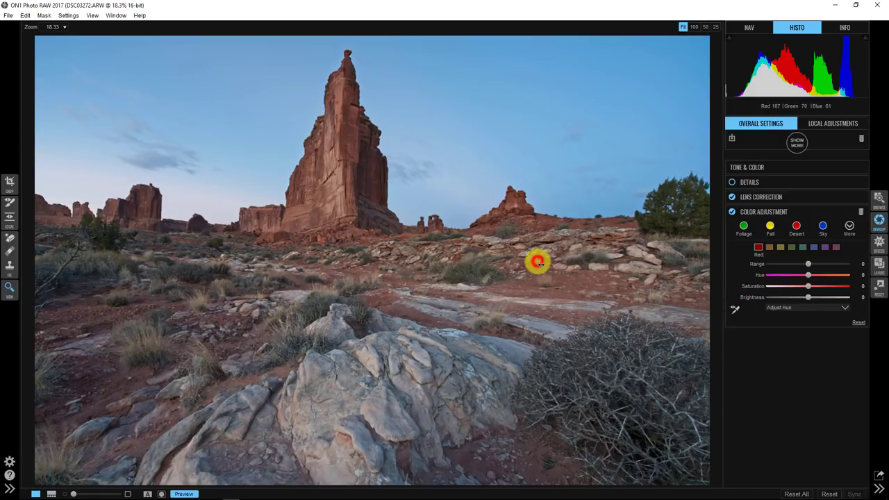
click(735, 308)
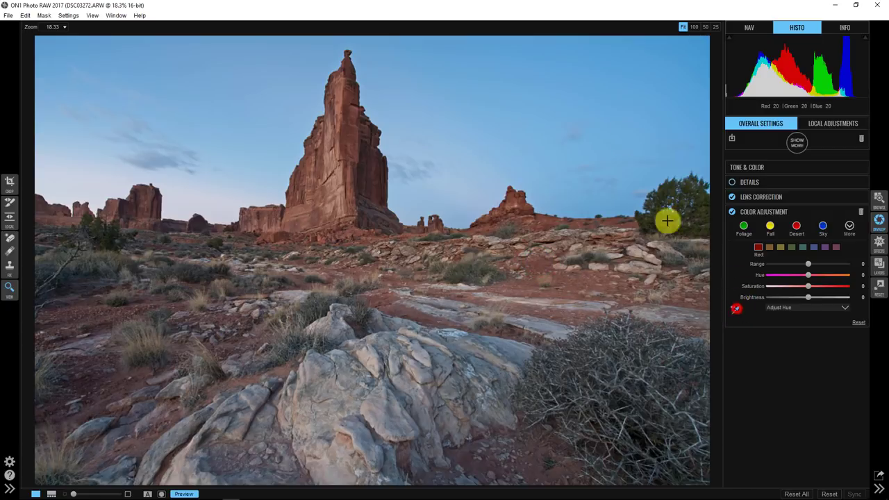
click(594, 79)
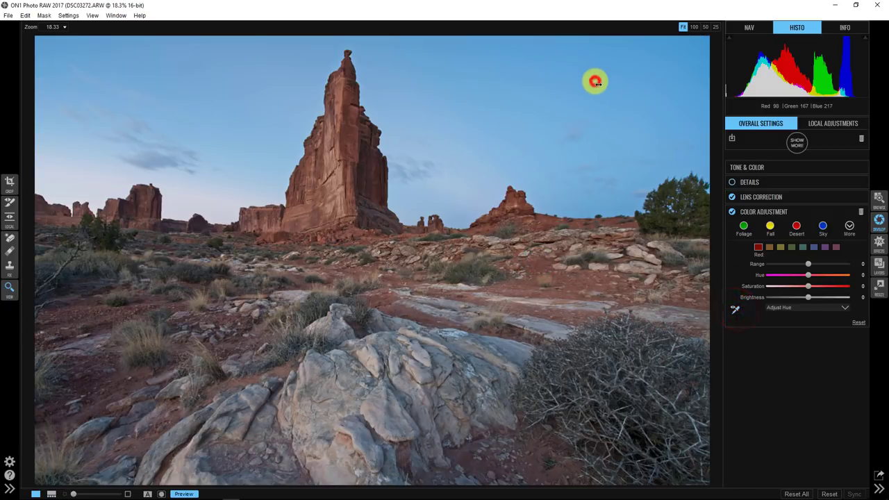
click(735, 310)
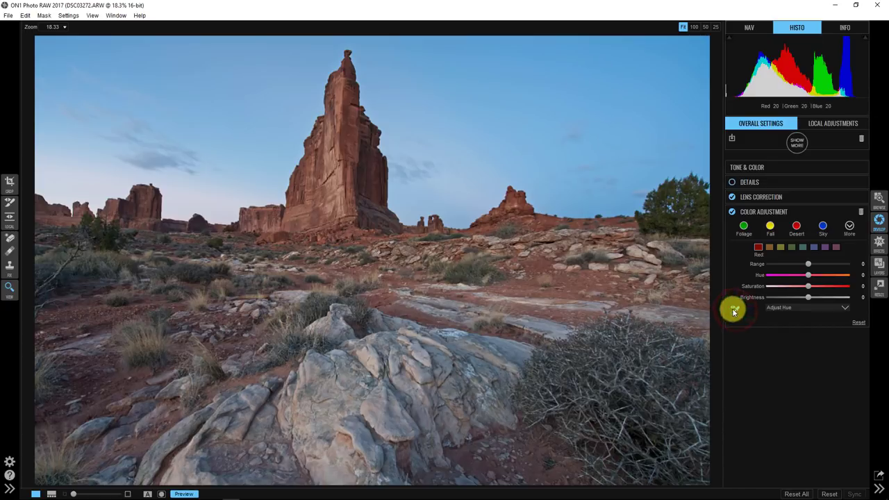
drag(458, 123, 449, 145)
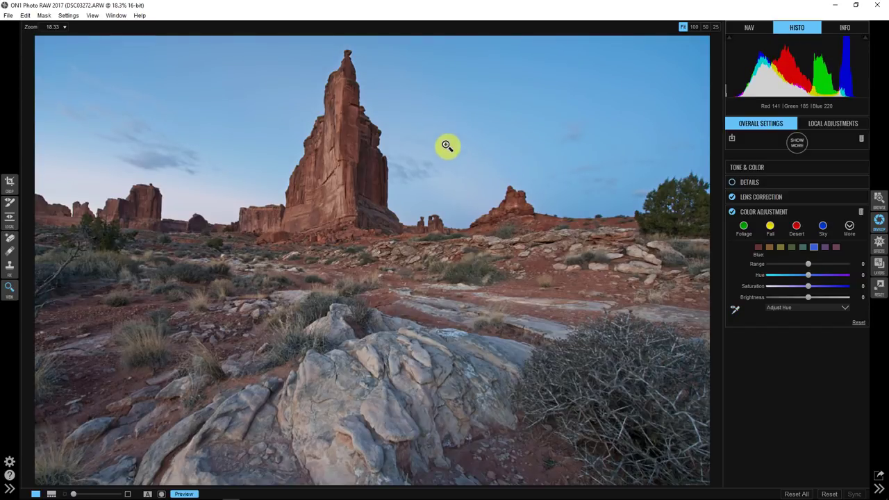
click(733, 310)
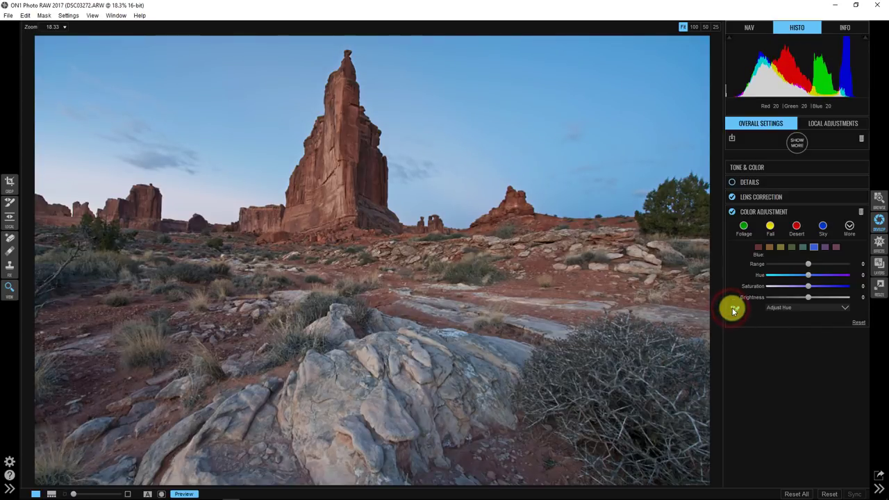
click(535, 271)
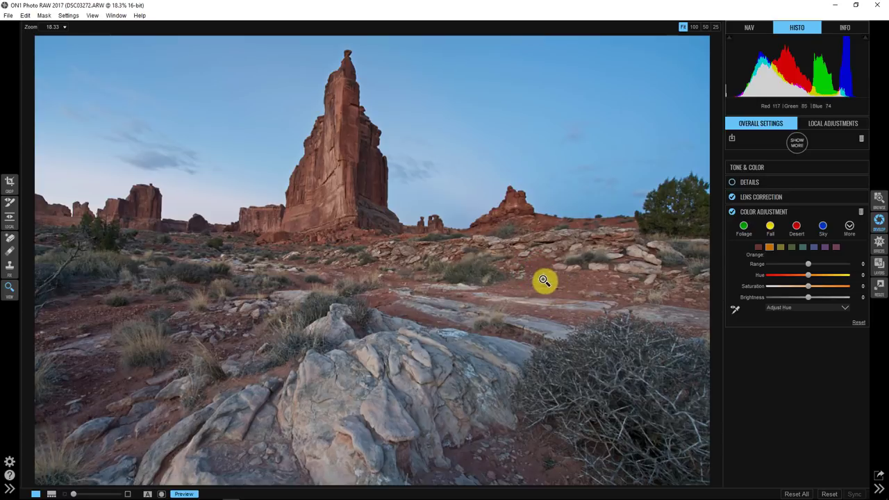
- Sample the small red butte and adjust its Orange range to Hue 6, Saturation 32 and Brightness -2
click(733, 310)
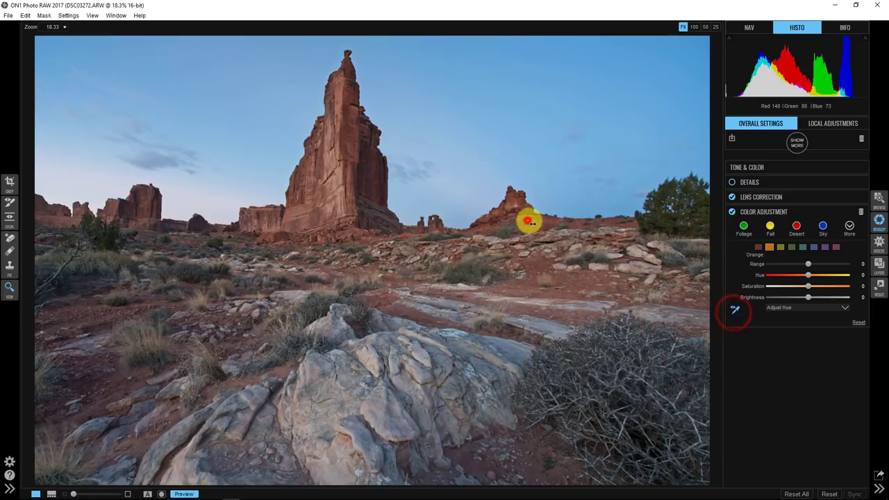
mouse_move(528, 221)
mouse_down()
mouse_move(558, 224)
mouse_move(521, 224)
mouse_move(563, 229)
mouse_move(534, 228)
mouse_move(562, 227)
mouse_move(540, 220)
mouse_up()
mouse_move(812, 285)
mouse_down()
mouse_move(838, 285)
mouse_move(830, 296)
mouse_move(800, 296)
mouse_move(807, 298)
mouse_up()
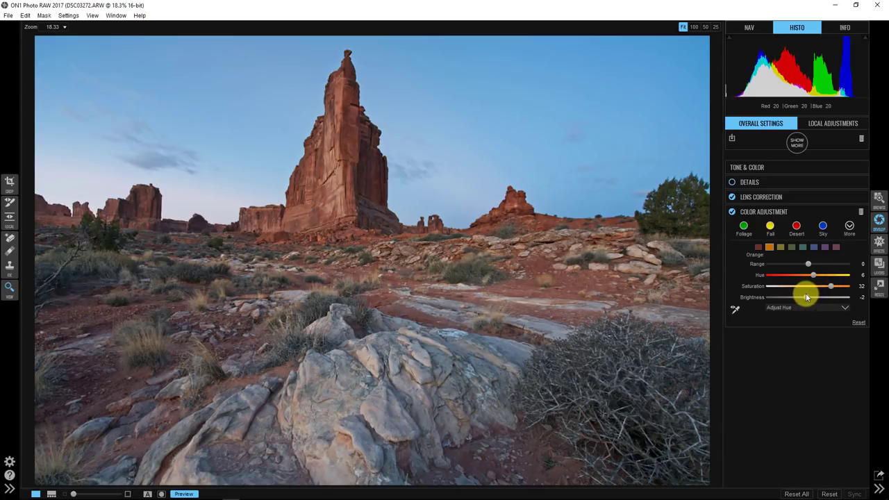
- Adjust the Red range to Saturation 17 and Hue -4
click(758, 247)
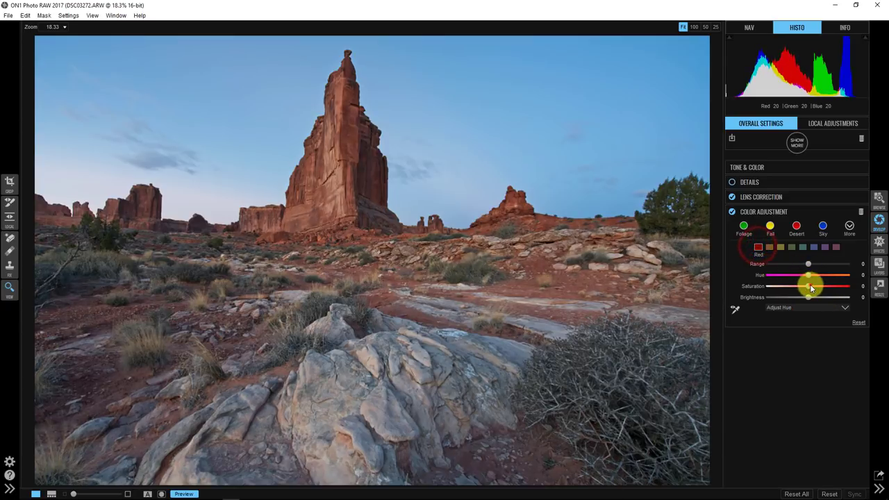
mouse_move(812, 287)
mouse_down()
mouse_move(839, 286)
mouse_move(827, 287)
mouse_up()
drag(828, 287, 805, 275)
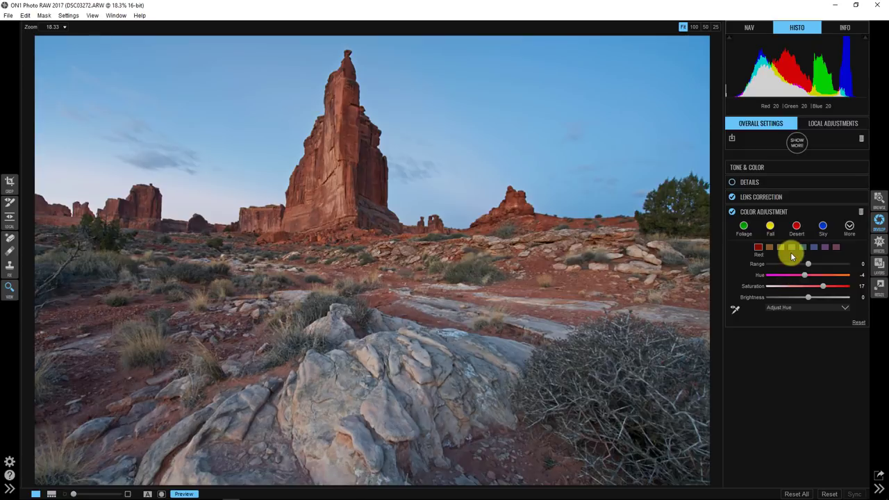
- Sample the green tree and set its Yellow range to Hue 6 and Saturation 10, comparing the photo with the preview off and on
click(735, 309)
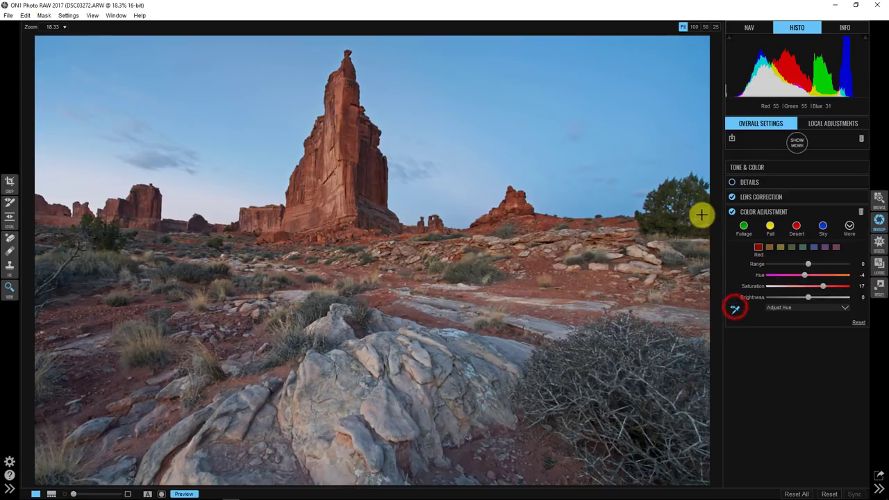
drag(699, 215, 815, 284)
click(185, 494)
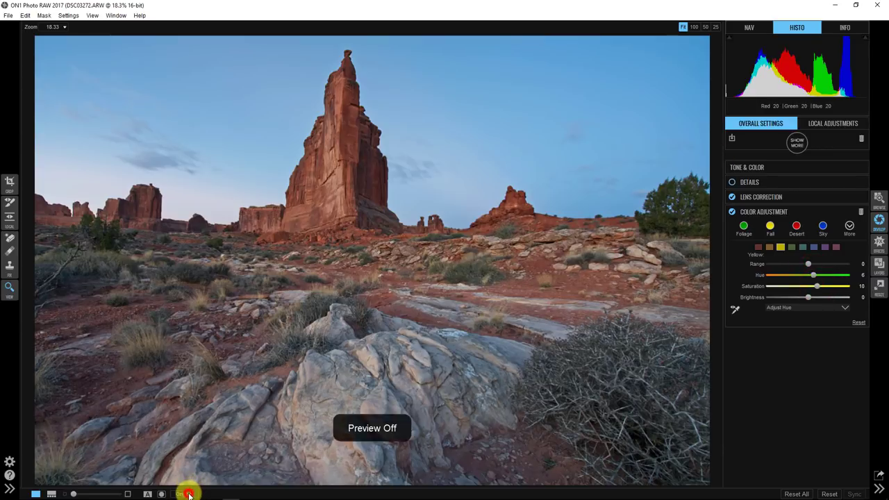
click(187, 494)
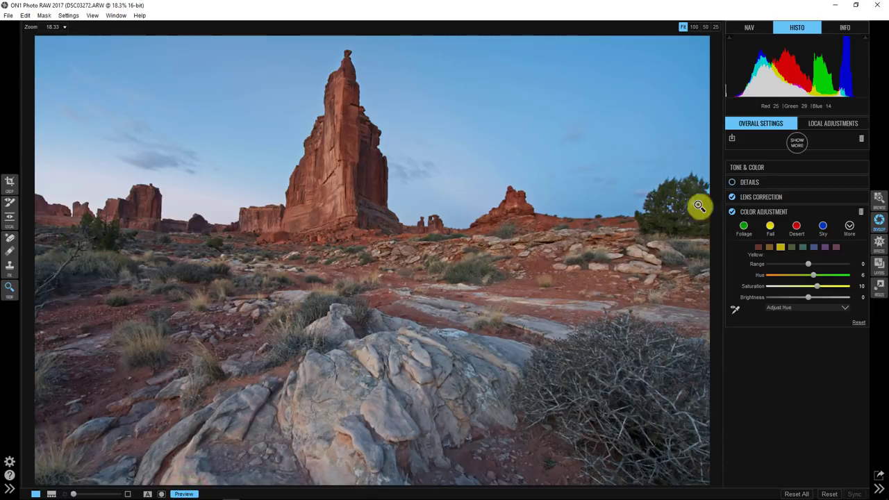
- Collapse the Color Adjustment and add a Textures filter to the photo in the Effects module
click(762, 212)
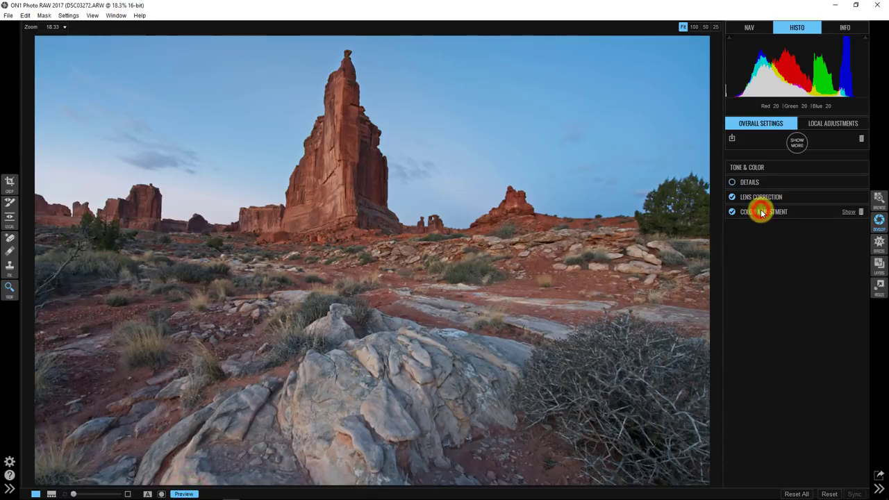
click(880, 242)
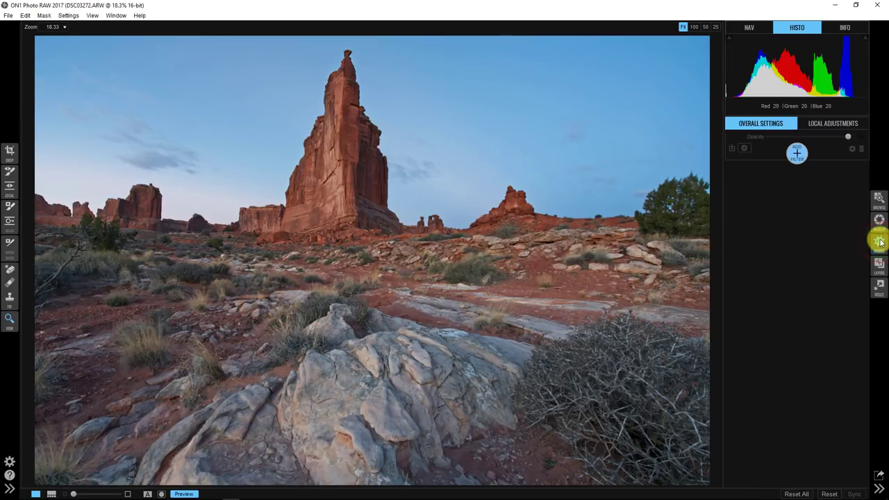
click(797, 155)
click(817, 243)
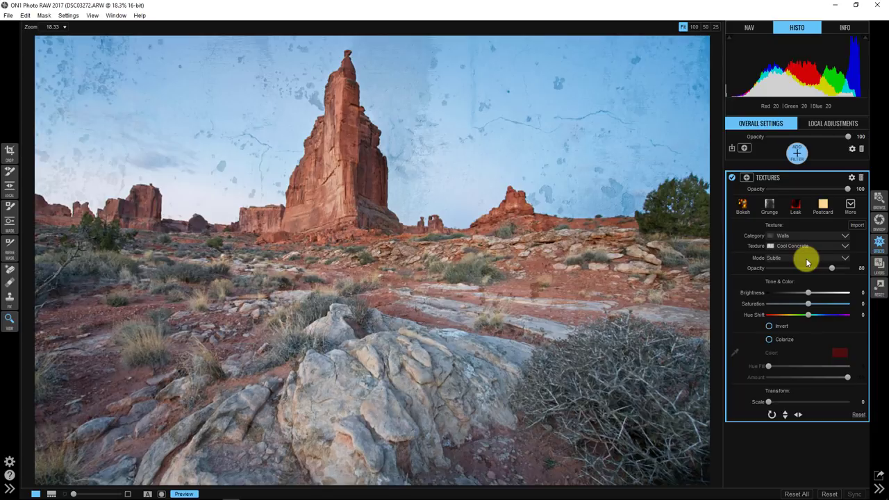
- Set the texture category to the custom Clouds set and compare the photo with the Textures filter off and on
click(797, 236)
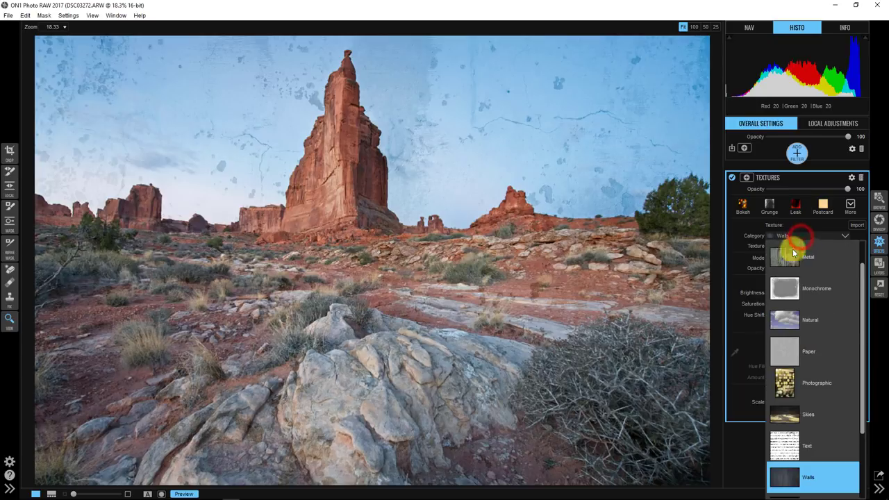
scroll(806, 375, down, 1)
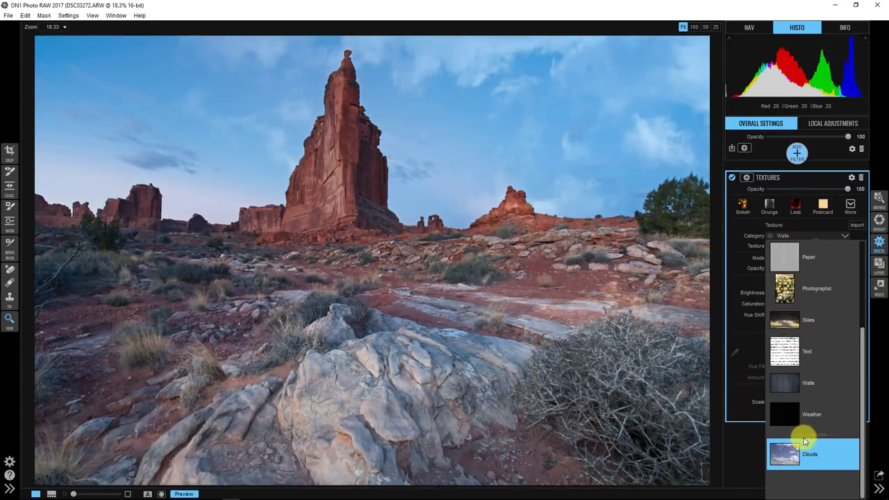
click(806, 440)
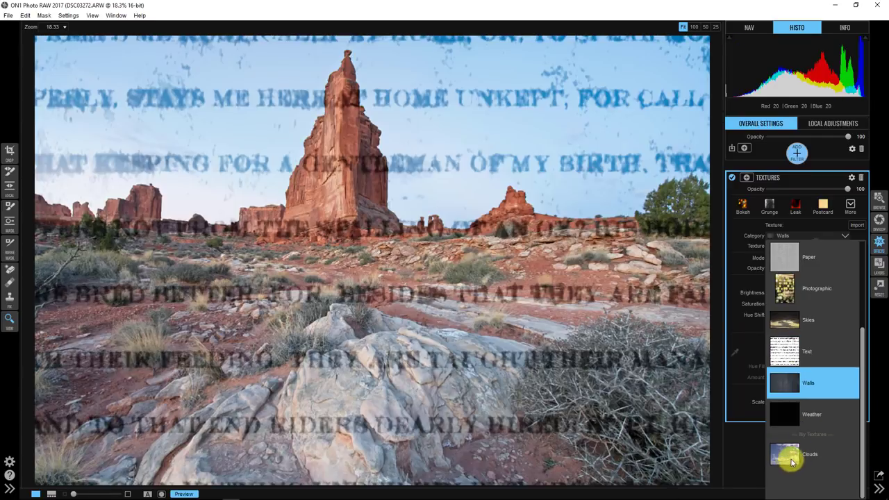
click(792, 461)
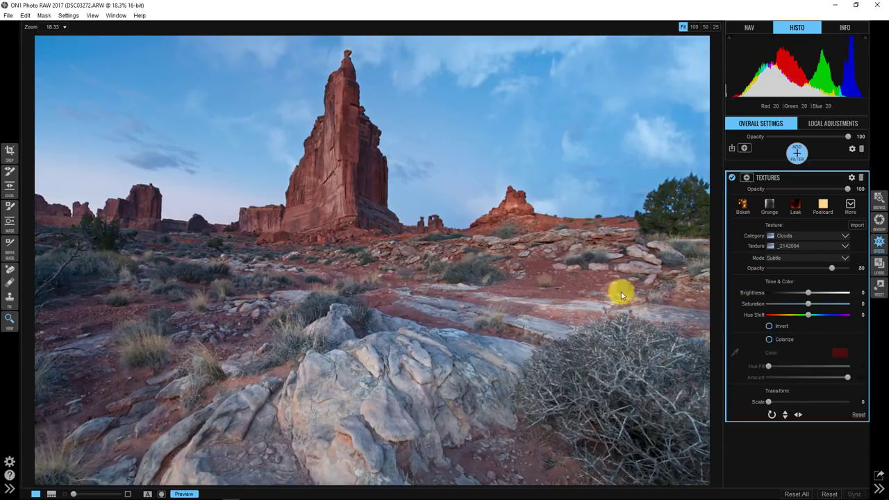
click(731, 178)
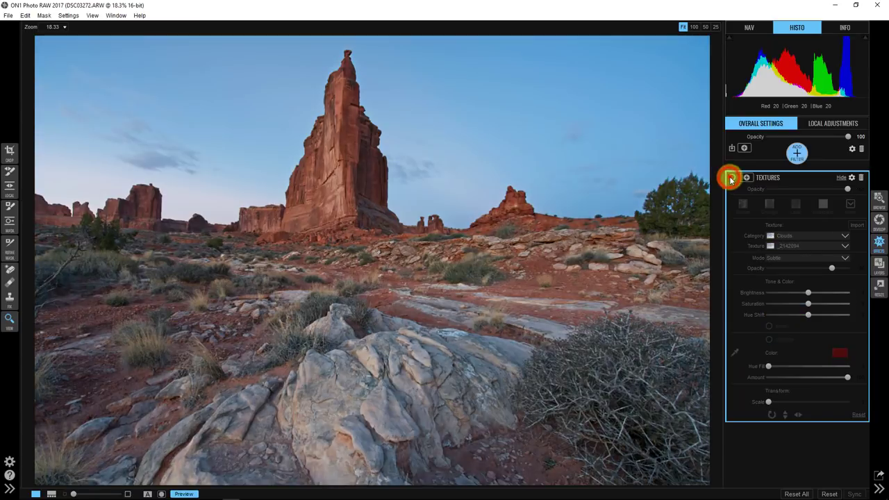
click(731, 177)
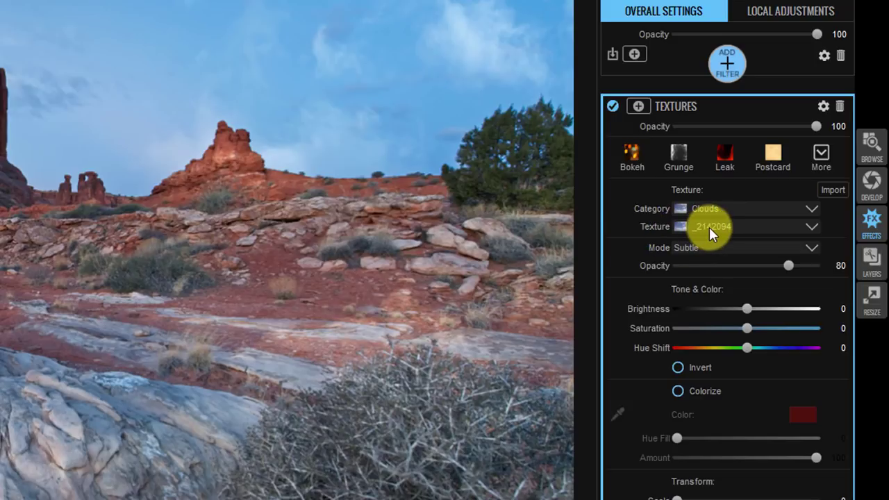
- Choose the My Clouds_1 texture and set its mode to Replace
click(709, 228)
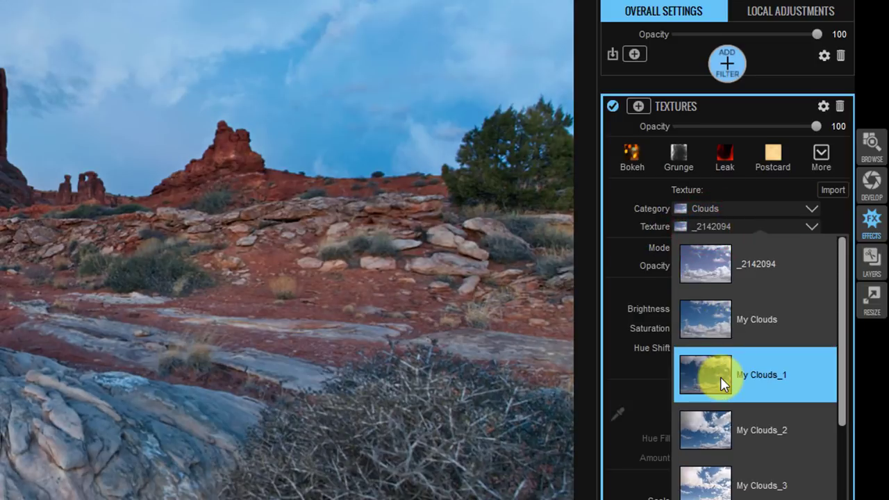
click(721, 377)
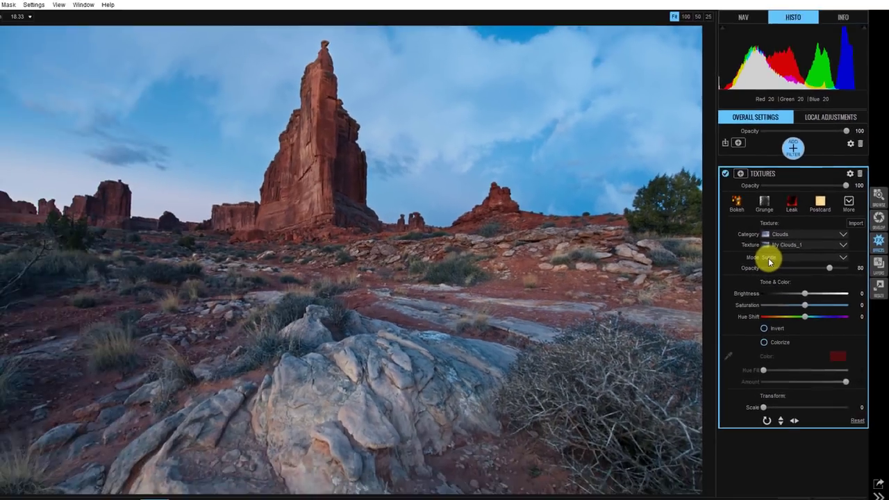
click(685, 250)
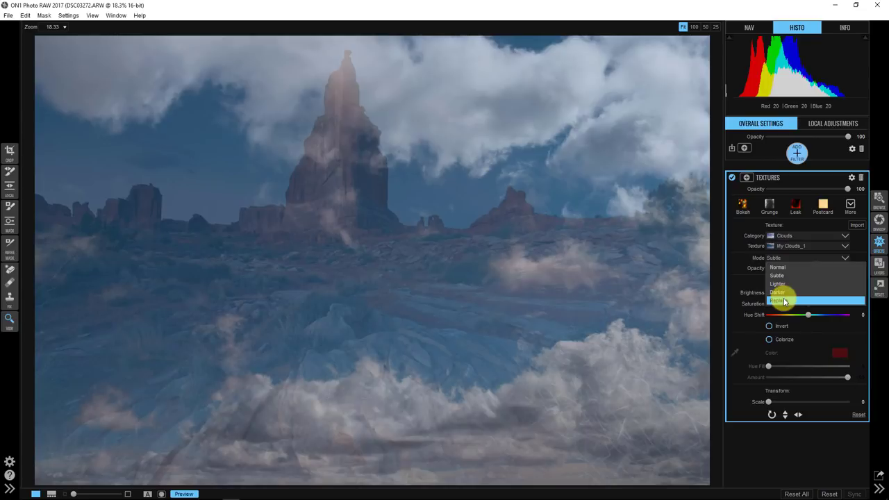
click(785, 300)
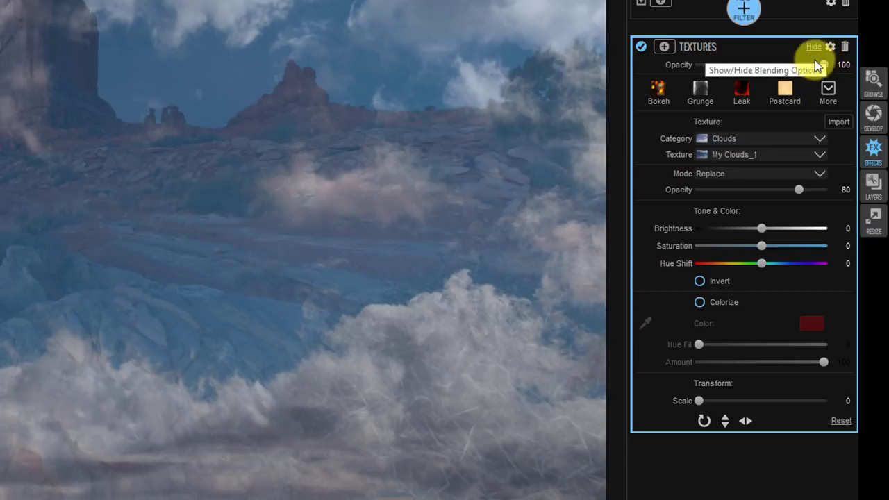
- Show the Textures filter's blending options and apply the filter to Highlights only
click(830, 48)
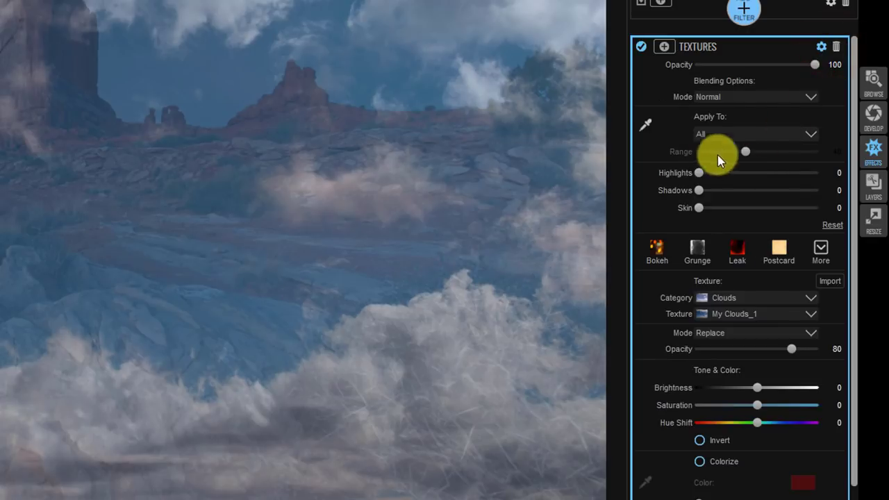
click(711, 137)
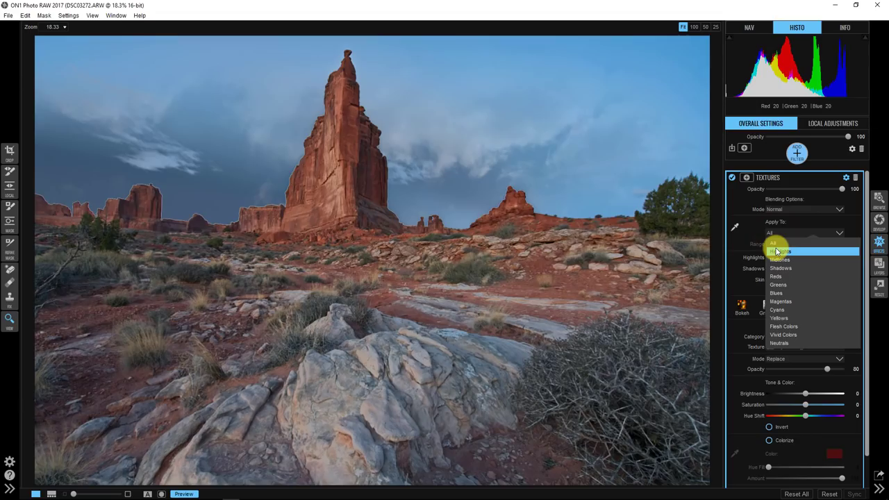
click(779, 251)
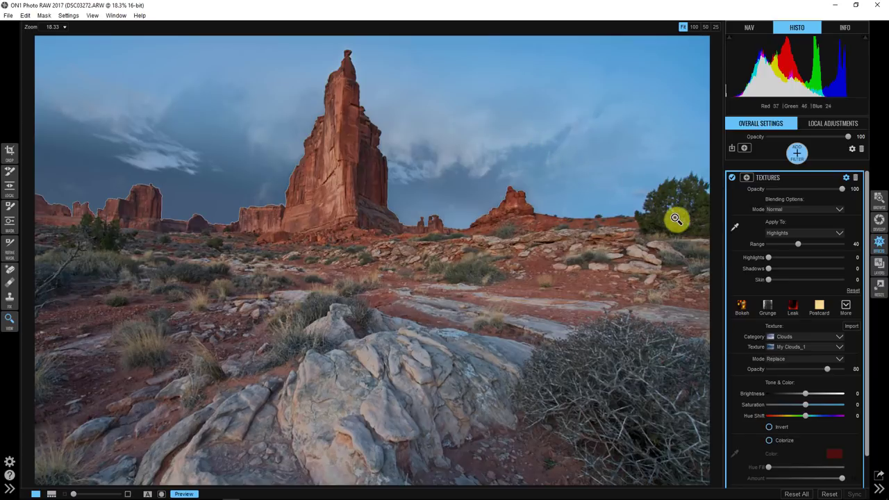
- Test narrower and wider Highlights ranges for the cloud texture, ending with a Range of 81
drag(799, 244, 823, 240)
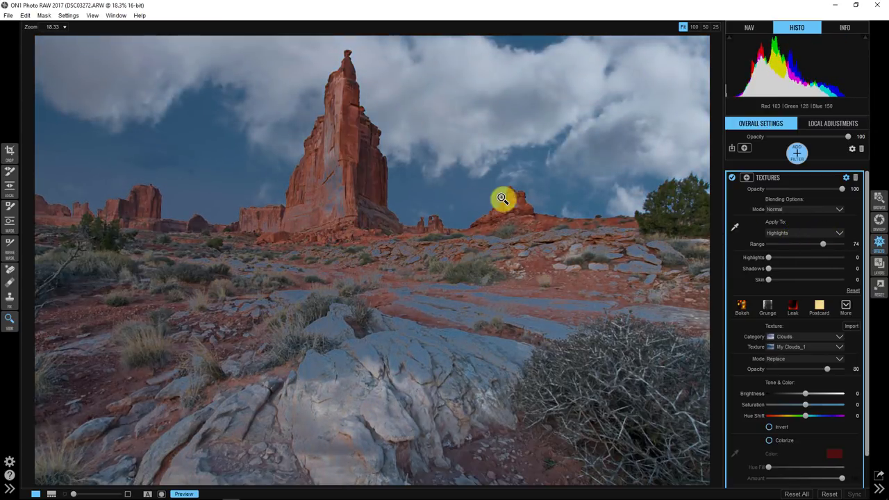
drag(827, 246, 786, 237)
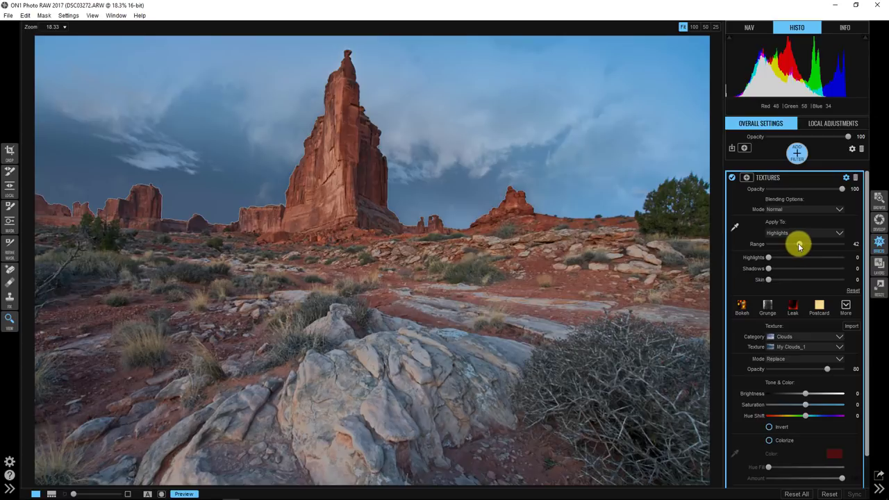
drag(799, 247, 827, 247)
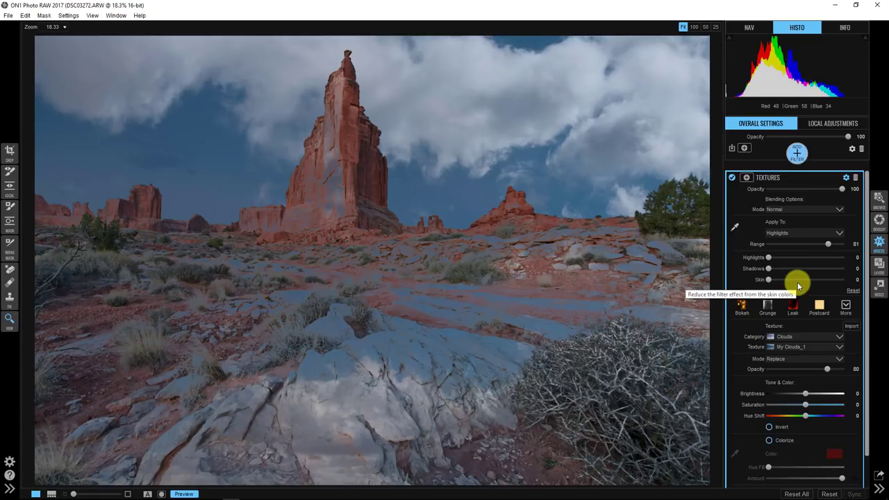
- Turn on Colorize for the cloud texture to reveal in red where it covers the photo
click(770, 439)
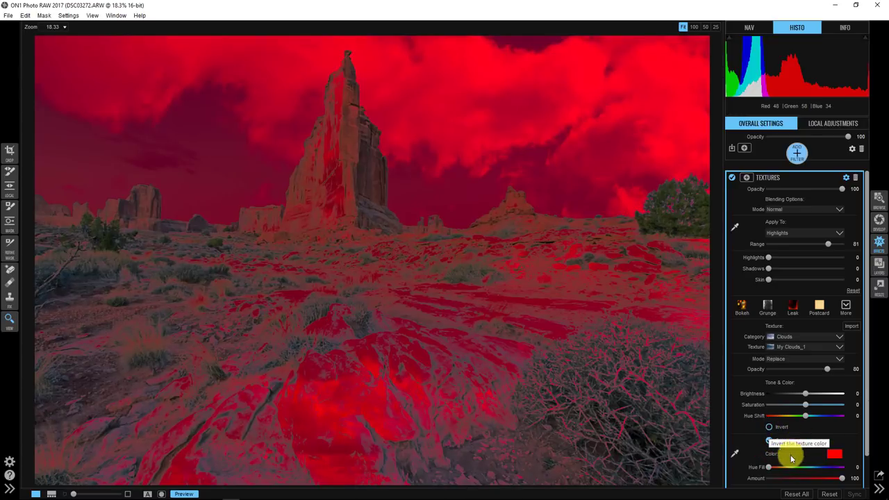
scroll(793, 431, down, 1)
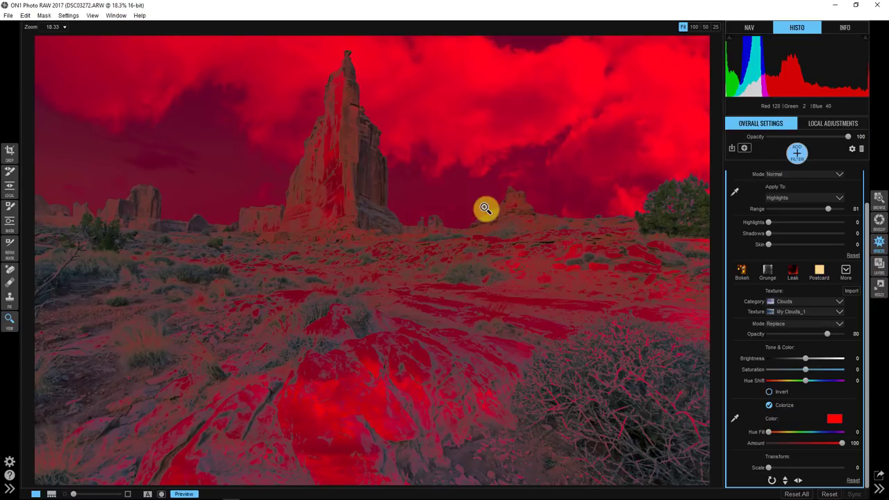
- Lower the cloud texture's Highlights Range to 78 and inspect the sky edges around the distant rocks at 100% zoom
click(519, 200)
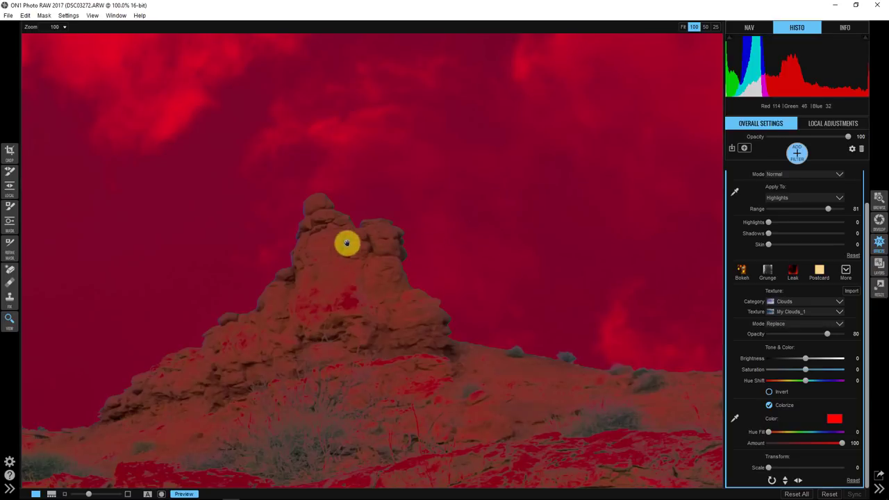
scroll(764, 257, up, 2)
drag(829, 244, 829, 245)
drag(832, 244, 824, 245)
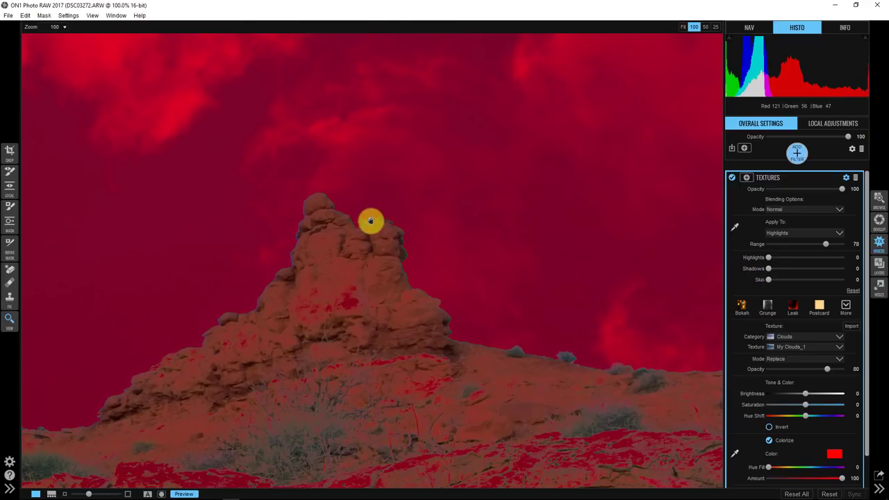
drag(214, 289, 561, 232)
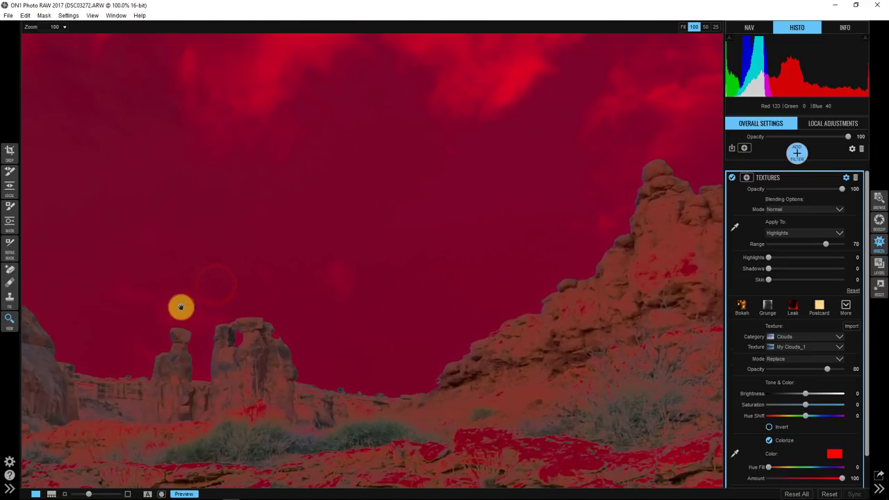
drag(181, 307, 382, 260)
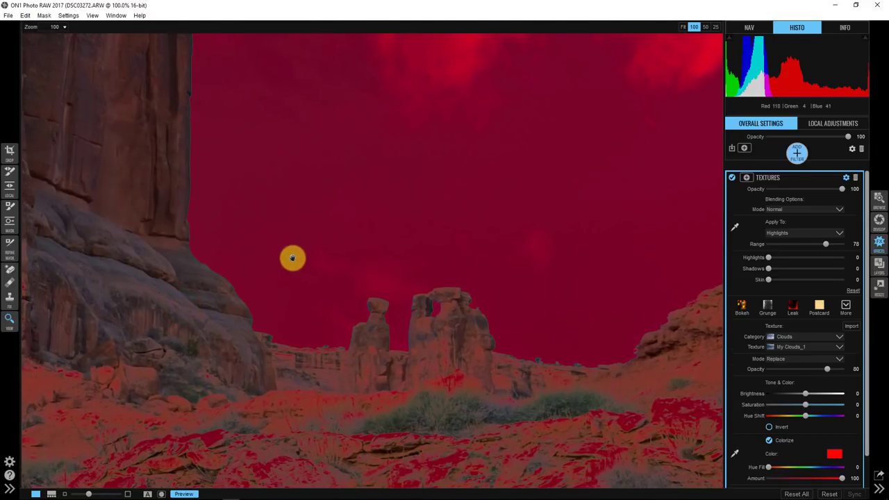
click(296, 215)
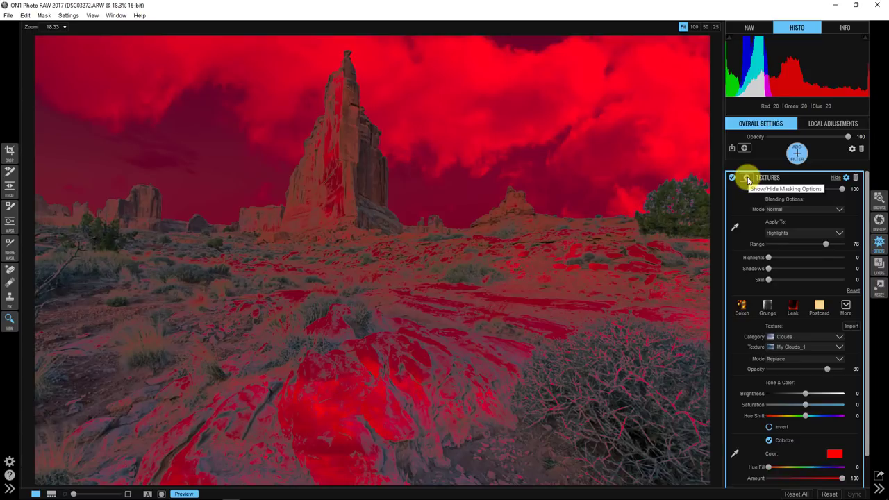
- Show the Textures filter's masking options and paint out the cloud texture from the foreground with a size 2500 brush at 85 opacity
click(747, 180)
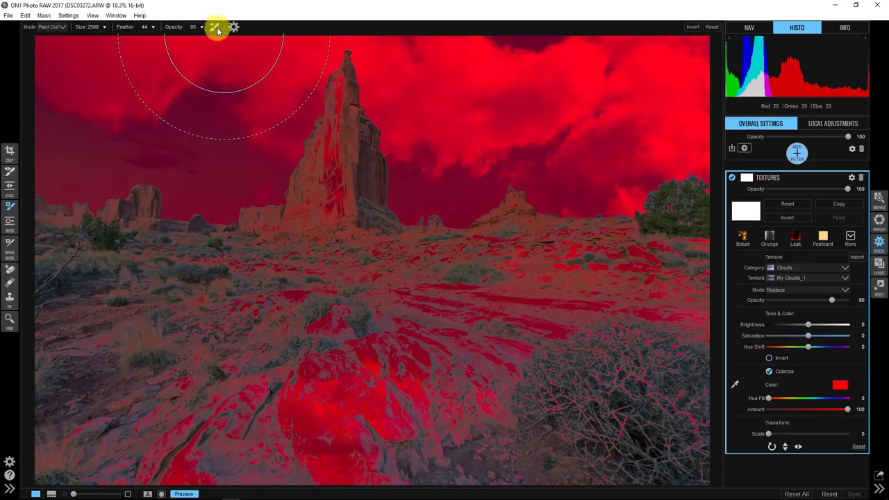
mouse_move(263, 338)
mouse_down()
mouse_move(358, 457)
mouse_move(456, 430)
mouse_move(58, 445)
mouse_move(688, 428)
mouse_move(635, 405)
mouse_move(558, 393)
mouse_move(298, 408)
mouse_move(140, 377)
mouse_move(511, 372)
mouse_move(688, 352)
mouse_move(30, 378)
mouse_move(176, 379)
mouse_move(200, 404)
mouse_move(302, 368)
mouse_move(325, 340)
mouse_move(320, 360)
mouse_move(161, 408)
mouse_move(225, 398)
mouse_move(110, 404)
mouse_move(519, 409)
mouse_move(490, 412)
mouse_up()
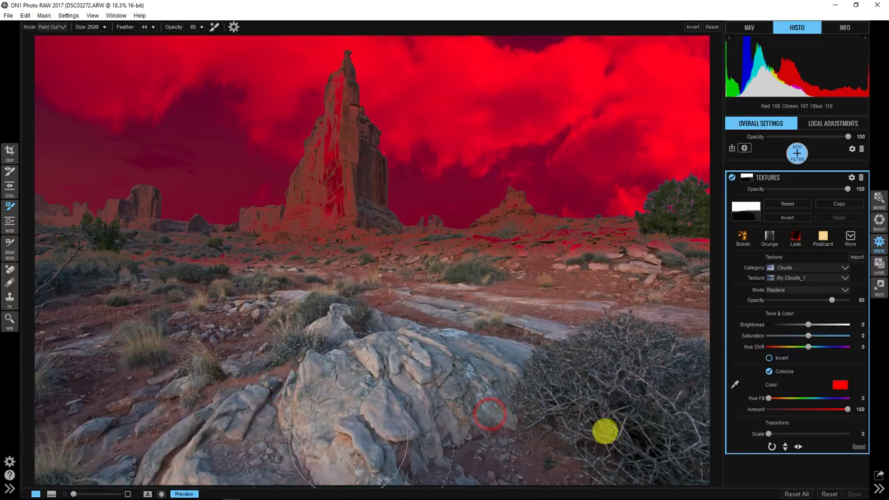
click(708, 383)
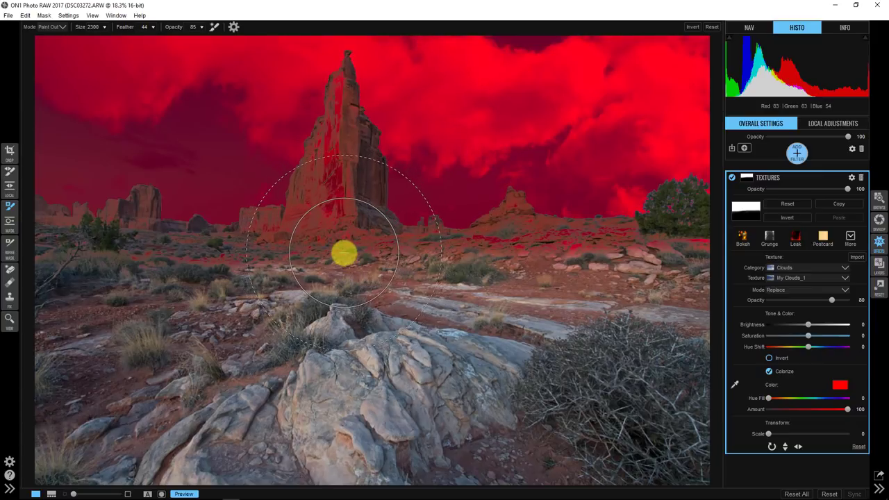
- Turn on the Perfect Brush and paint out the cloud texture around the rock tower's base and the ground beside it, reducing the brush to size 800
scroll(340, 245, down, 4)
scroll(338, 237, down, 3)
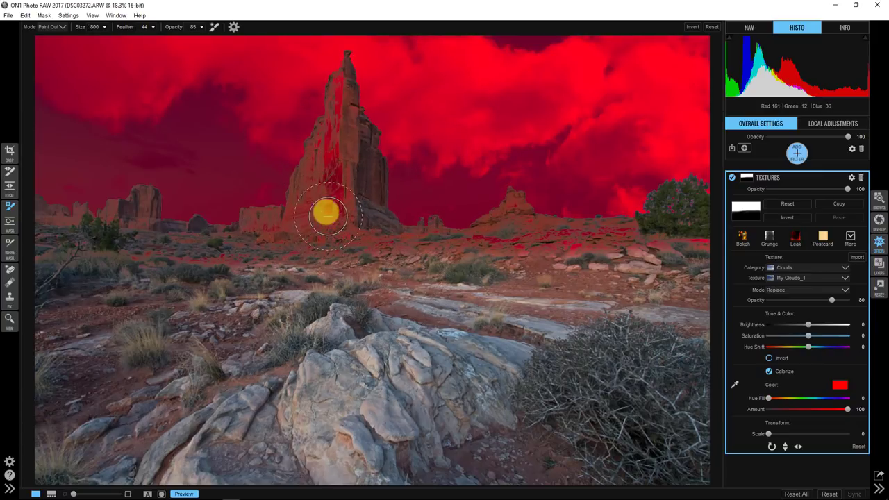
scroll(327, 213, down, 1)
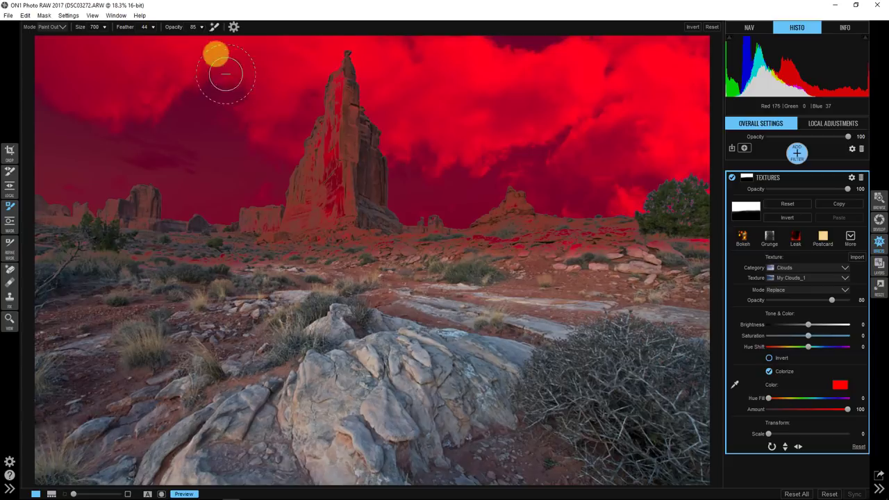
click(214, 28)
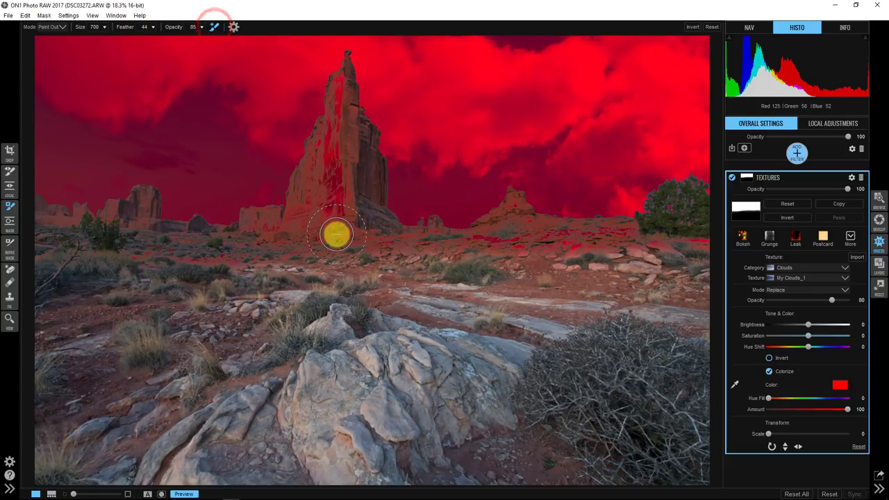
scroll(338, 237, up, 1)
drag(339, 237, 338, 297)
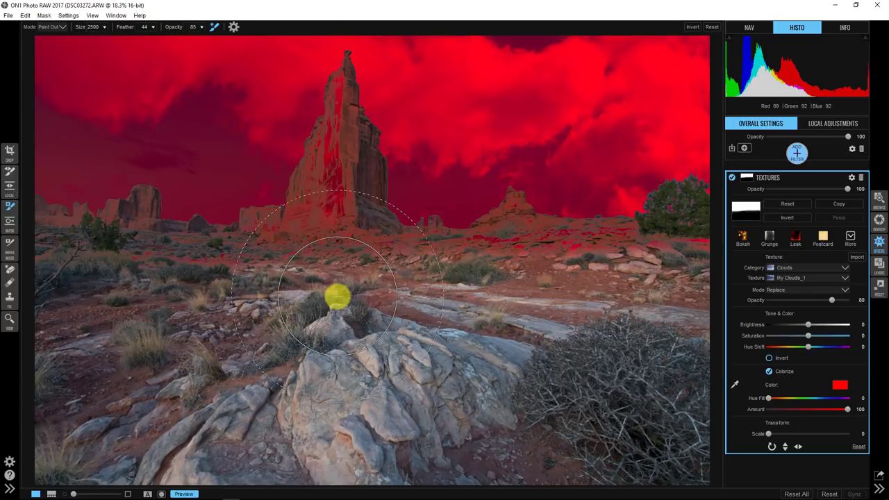
mouse_move(338, 297)
mouse_down()
mouse_move(339, 183)
mouse_move(326, 238)
mouse_move(307, 246)
mouse_move(300, 225)
mouse_move(300, 237)
mouse_move(271, 245)
mouse_move(261, 228)
mouse_move(291, 226)
mouse_move(262, 238)
mouse_move(257, 253)
mouse_move(309, 249)
mouse_move(178, 265)
mouse_move(239, 263)
mouse_move(126, 261)
mouse_move(161, 256)
mouse_move(655, 391)
mouse_move(790, 410)
mouse_up()
scroll(337, 278, down, 2)
scroll(328, 238, down, 1)
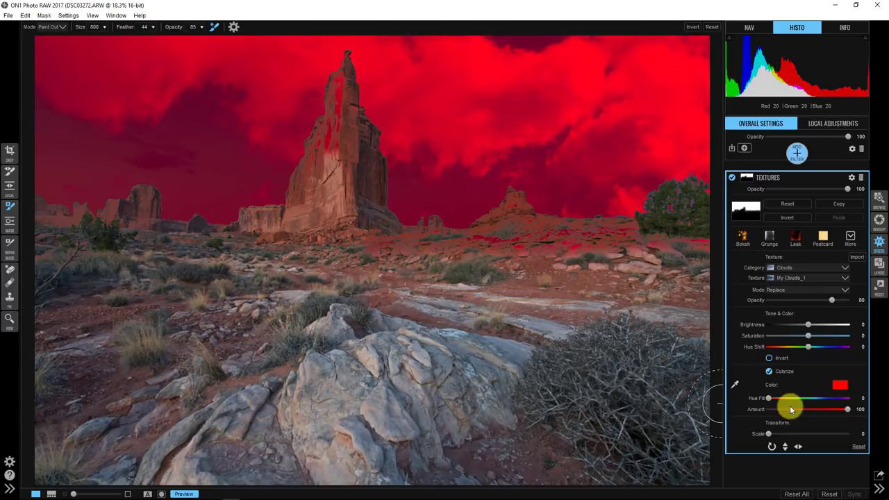
- Try cyan, magenta, pink and purple as the Colorize color for the cloud texture
click(838, 385)
click(841, 385)
click(489, 184)
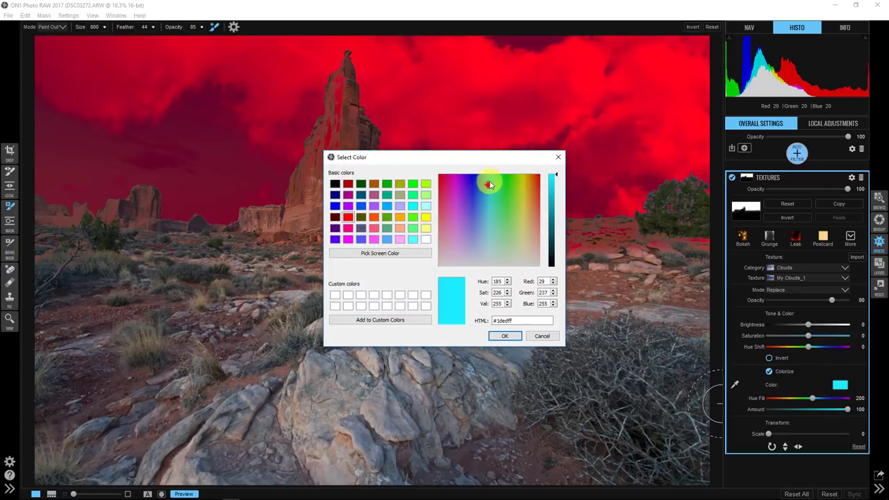
drag(489, 185, 457, 177)
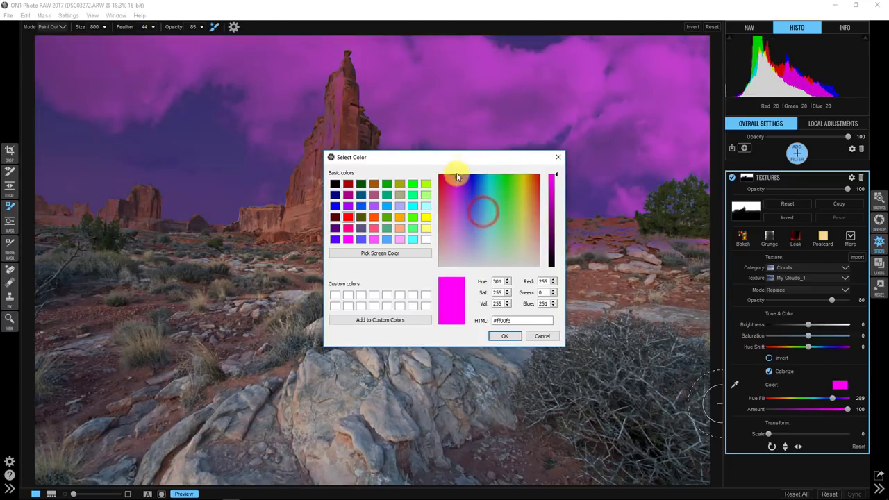
click(348, 227)
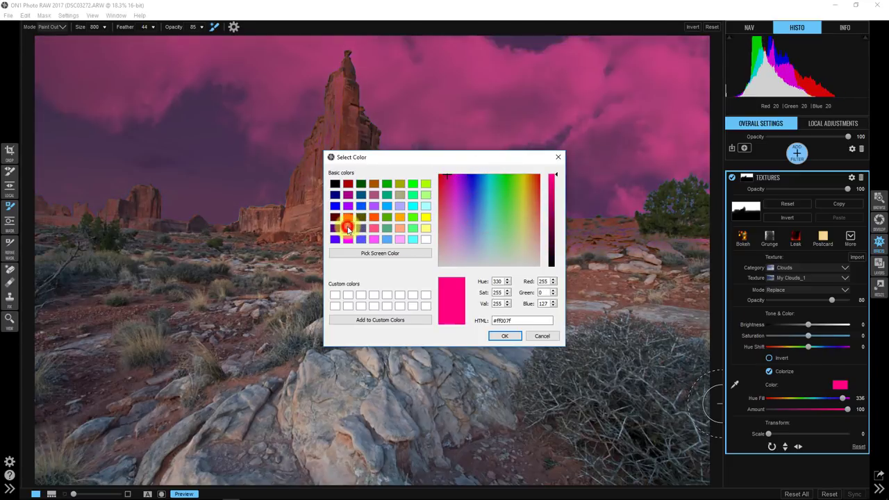
click(348, 206)
click(348, 195)
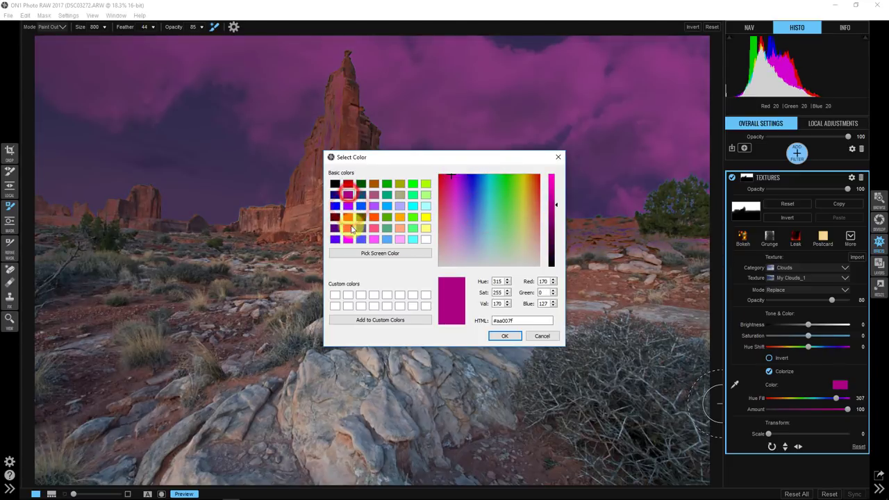
- Set the cloud texture's Colorize color to bright red #ff0004 and reduce Hue Fill to 0
click(348, 183)
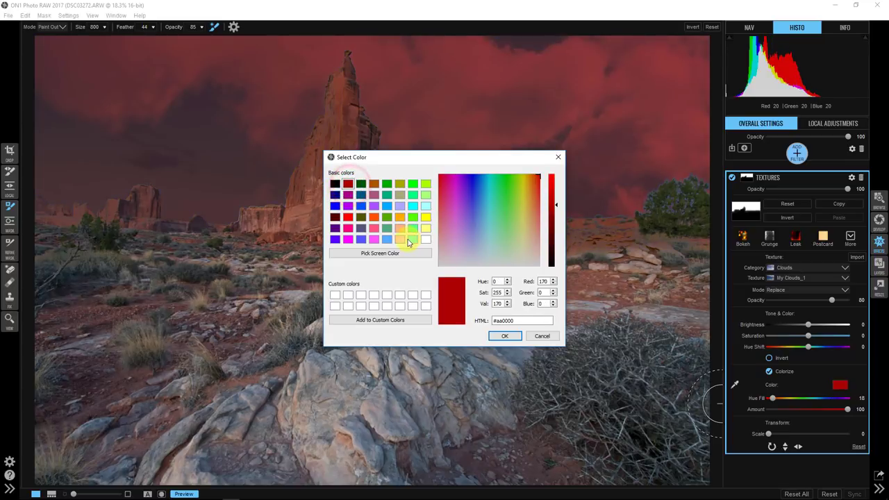
drag(556, 204, 558, 159)
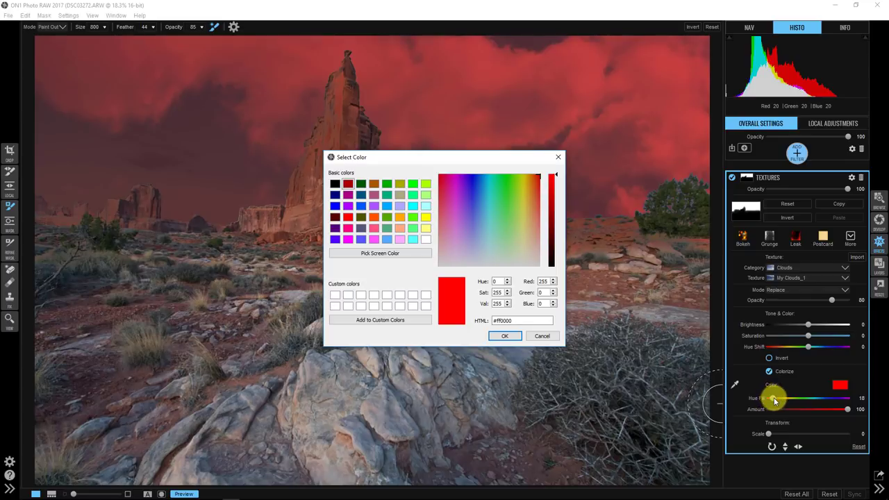
click(505, 335)
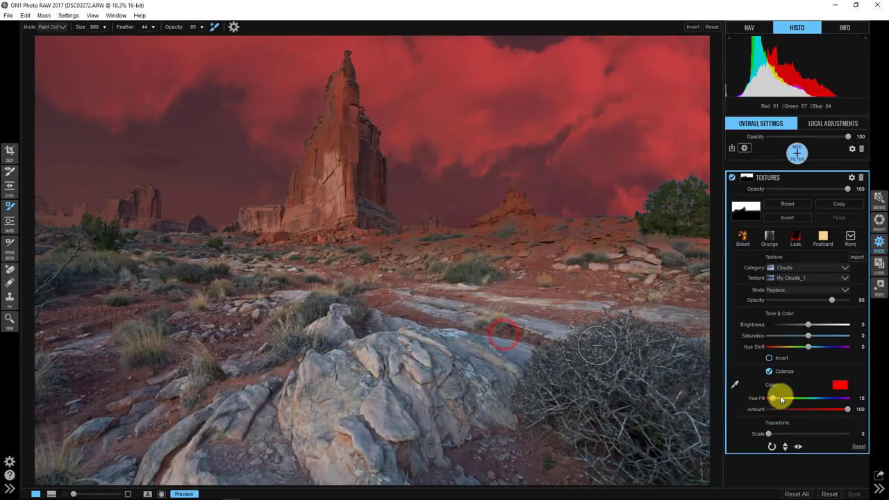
drag(780, 398, 739, 401)
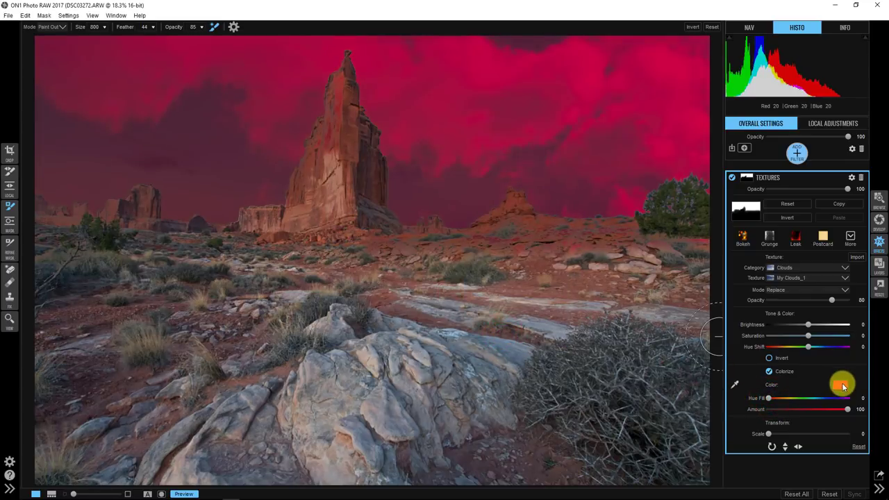
click(839, 385)
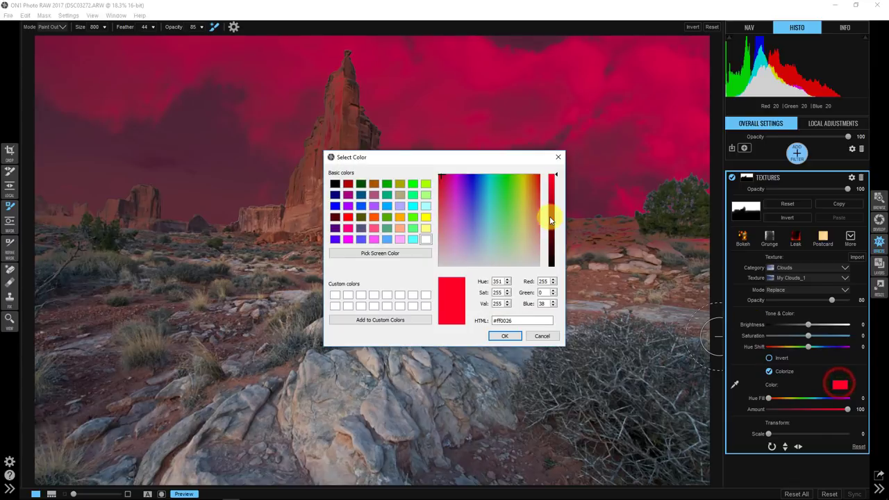
mouse_move(440, 178)
mouse_down()
mouse_move(449, 193)
mouse_move(486, 194)
mouse_move(424, 174)
mouse_up()
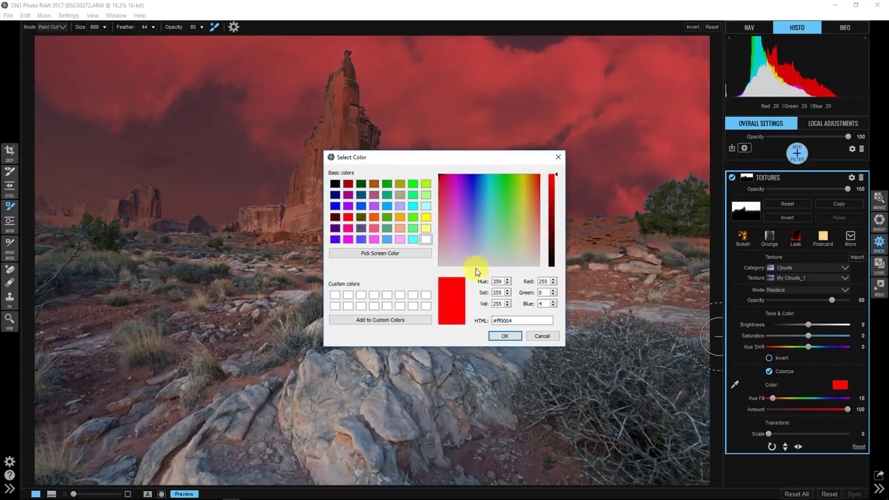
click(507, 337)
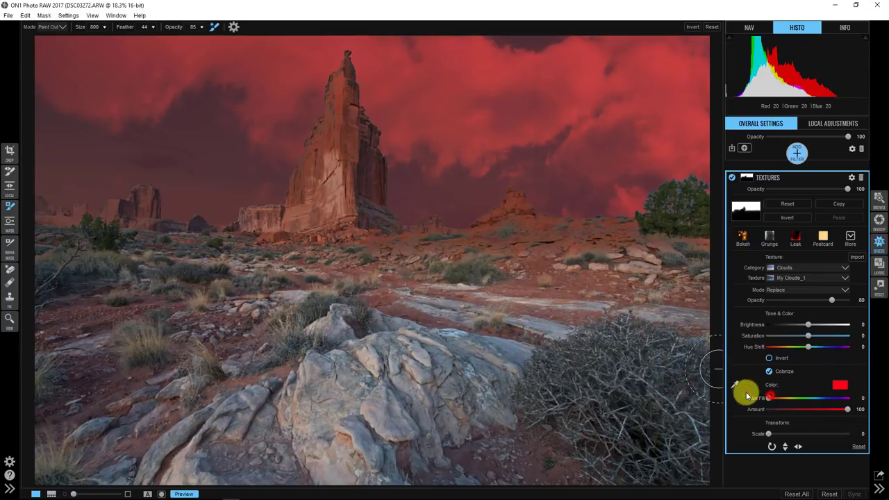
click(768, 398)
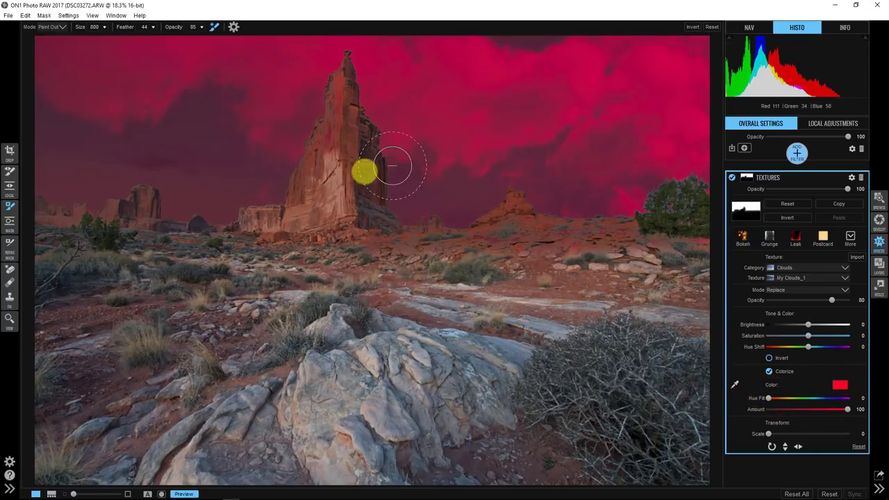
- Paint out the cloud texture from the rock tower up to its tip and from the ground below the right-hand butte, adjusting the brush size
mouse_move(333, 159)
mouse_down()
mouse_move(339, 123)
mouse_move(326, 187)
mouse_move(337, 125)
mouse_up()
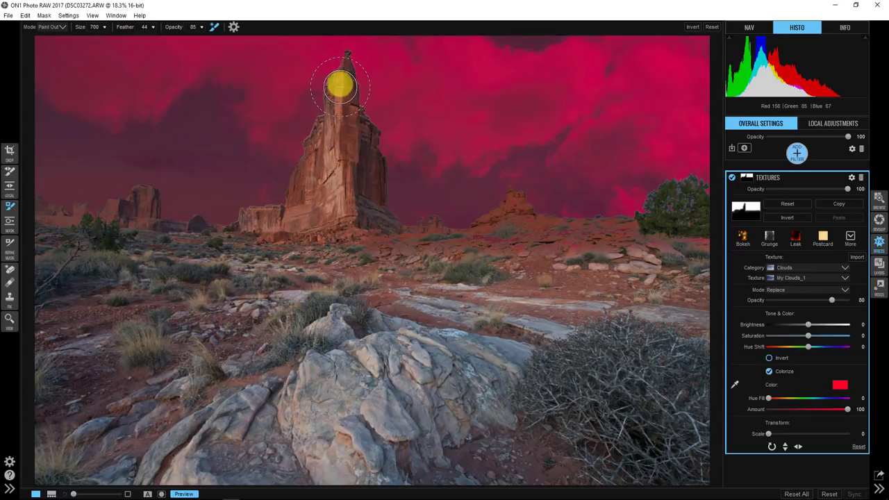
drag(347, 62, 343, 119)
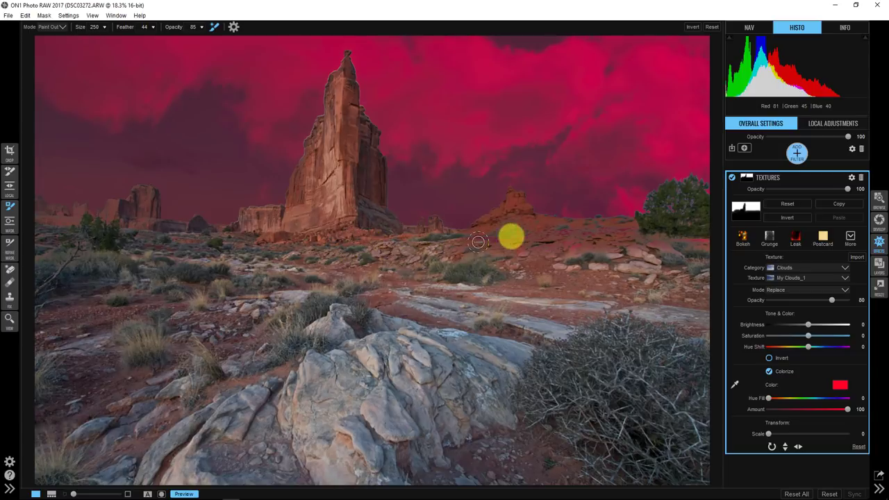
key(bracketright)
key(bracketright)
key(bracketright)
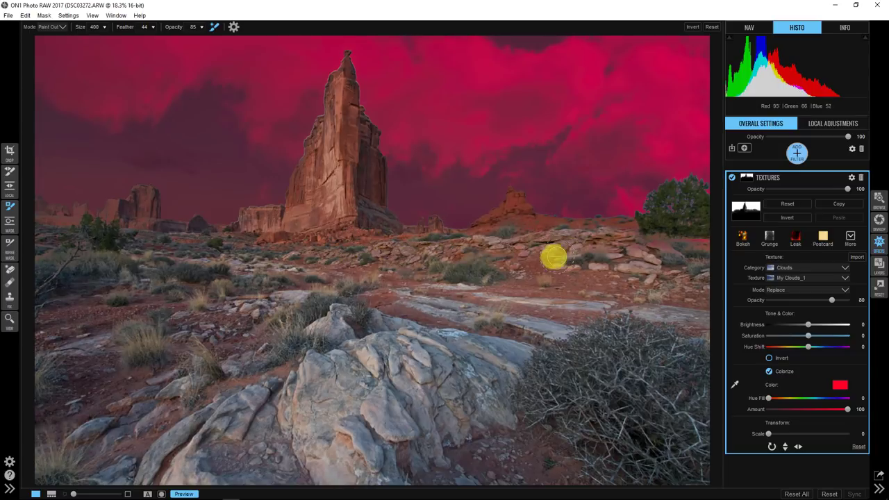
click(542, 257)
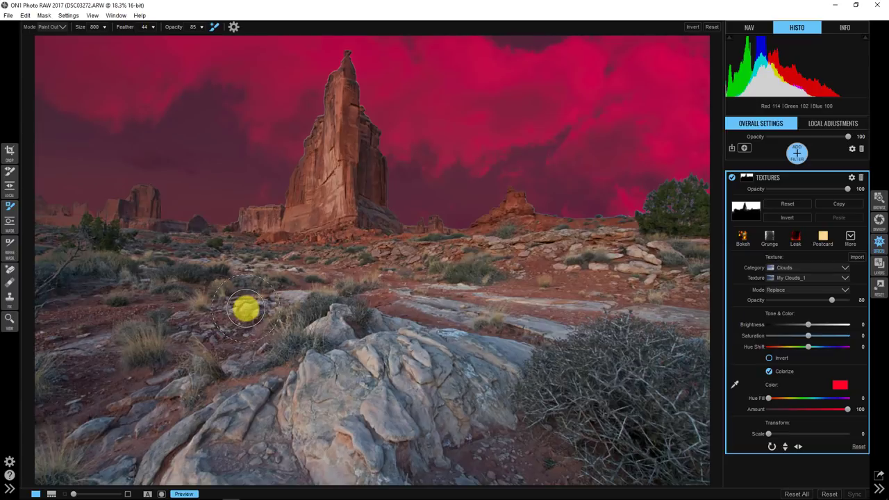
- Display the Textures mask in grayscale and paint out the gray patches in the ground below the horizon
key(ctrl+m)
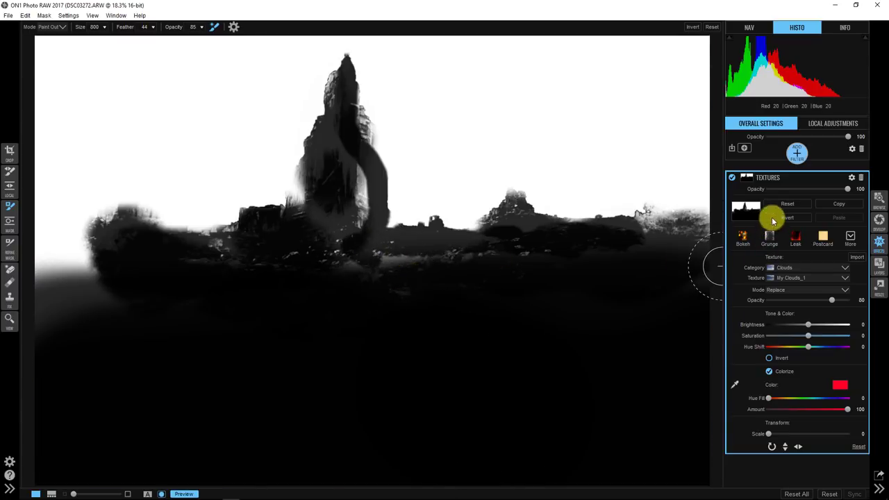
click(353, 271)
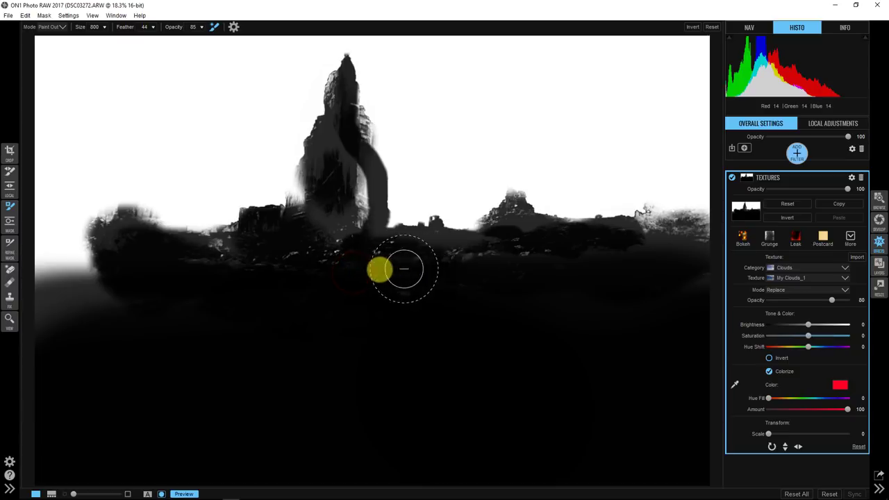
mouse_move(471, 266)
mouse_down()
mouse_move(496, 262)
mouse_move(495, 239)
mouse_move(524, 242)
mouse_move(517, 223)
mouse_move(520, 234)
mouse_move(687, 243)
mouse_move(401, 269)
mouse_move(341, 190)
mouse_move(350, 208)
mouse_move(807, 416)
mouse_up()
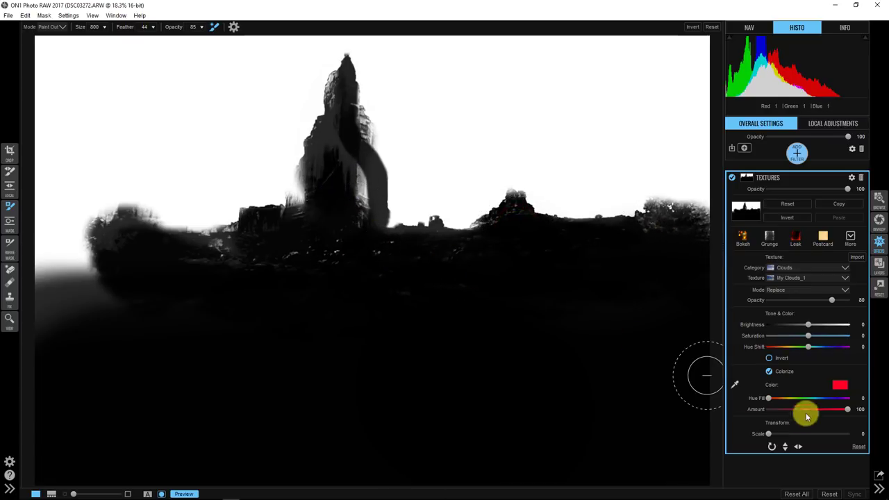
- Paint the remaining light mask areas black on the rock tower, the tree at the right and the buttes along the left horizon
click(769, 373)
mouse_move(359, 243)
mouse_down()
mouse_move(352, 174)
mouse_move(344, 209)
mouse_move(359, 195)
mouse_move(355, 126)
mouse_move(352, 158)
mouse_move(328, 196)
mouse_move(308, 196)
mouse_move(270, 250)
mouse_move(216, 265)
mouse_move(157, 251)
mouse_move(238, 254)
mouse_move(114, 253)
mouse_move(126, 250)
mouse_move(93, 269)
mouse_move(12, 268)
mouse_move(42, 270)
mouse_move(94, 294)
mouse_move(38, 317)
mouse_move(65, 289)
mouse_move(76, 305)
mouse_move(73, 264)
mouse_move(62, 252)
mouse_move(81, 221)
mouse_move(308, 226)
mouse_move(340, 159)
mouse_move(444, 238)
mouse_move(489, 238)
mouse_move(493, 228)
mouse_move(482, 232)
mouse_move(502, 225)
mouse_move(515, 201)
mouse_move(544, 219)
mouse_move(695, 227)
mouse_move(669, 191)
mouse_up()
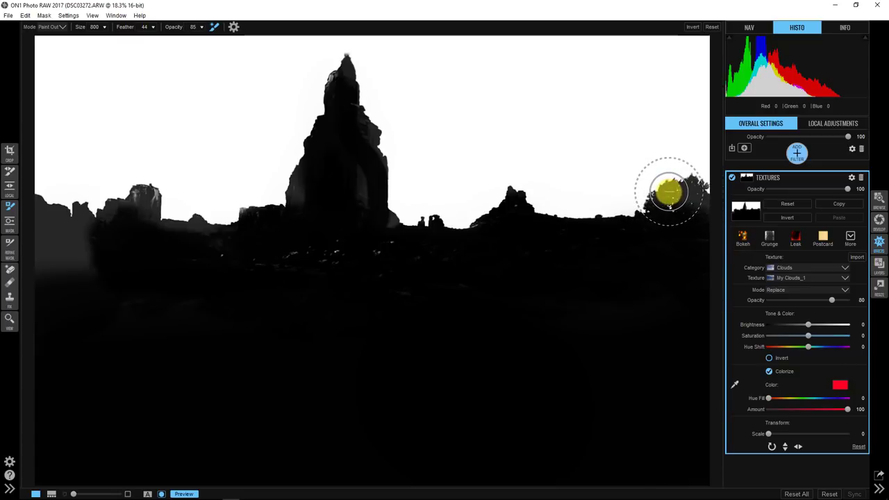
mouse_move(74, 268)
mouse_down()
mouse_move(65, 245)
mouse_move(51, 265)
mouse_move(36, 264)
mouse_move(39, 210)
mouse_move(71, 226)
mouse_move(214, 234)
mouse_move(182, 241)
mouse_move(144, 198)
mouse_up()
click(252, 257)
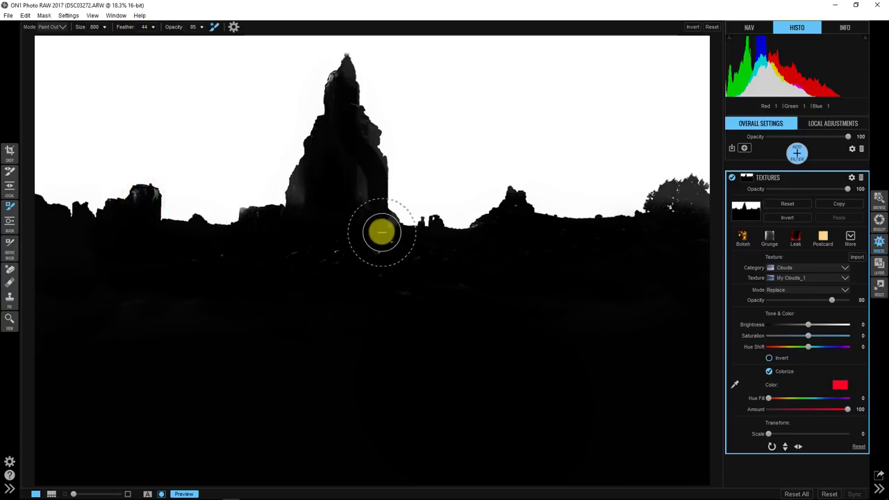
mouse_move(382, 232)
mouse_down()
mouse_move(384, 256)
mouse_move(336, 251)
mouse_move(347, 184)
mouse_move(359, 195)
mouse_move(349, 209)
mouse_move(309, 194)
mouse_move(262, 240)
mouse_up()
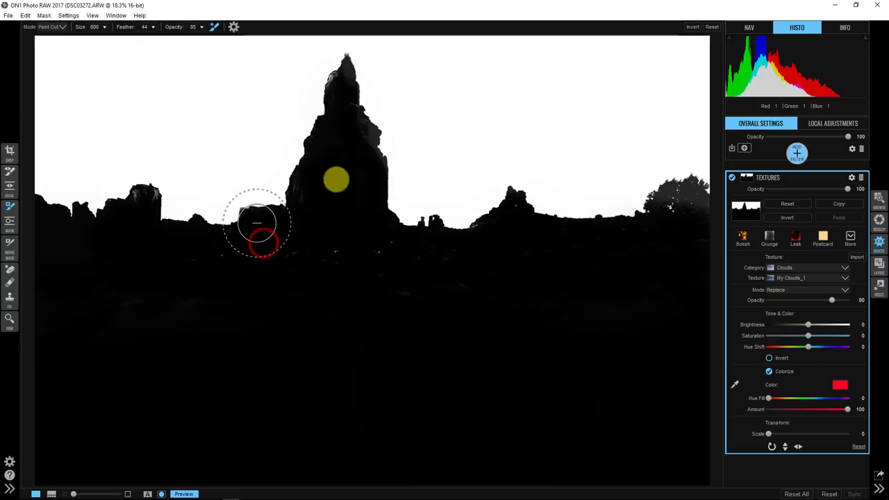
- Paint out the Textures mask along the tower's base, restore the normal image view and turn off the cloud texture's Colorize option
mouse_move(336, 179)
mouse_down()
mouse_move(353, 135)
mouse_move(344, 92)
mouse_move(435, 248)
mouse_up()
key(ctrl+m)
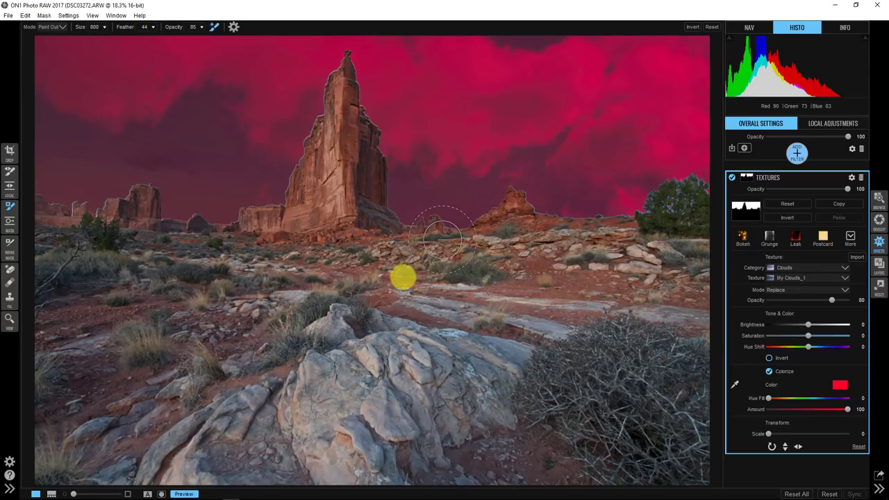
click(759, 325)
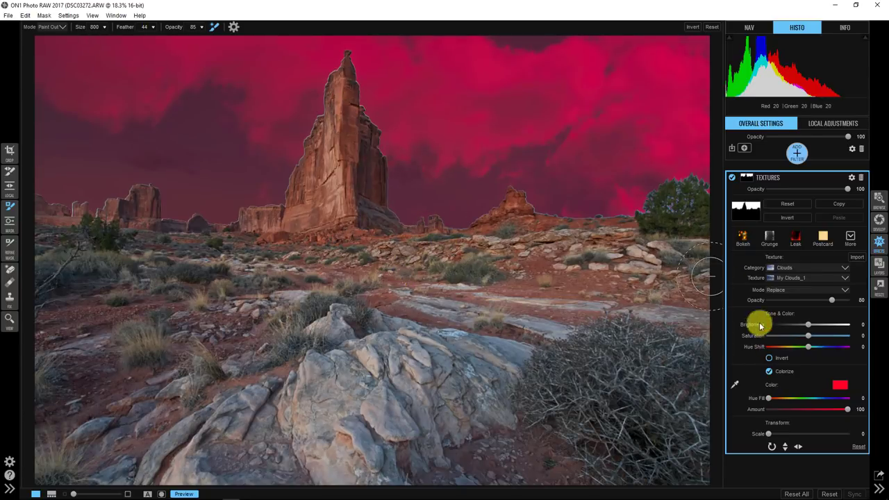
click(770, 372)
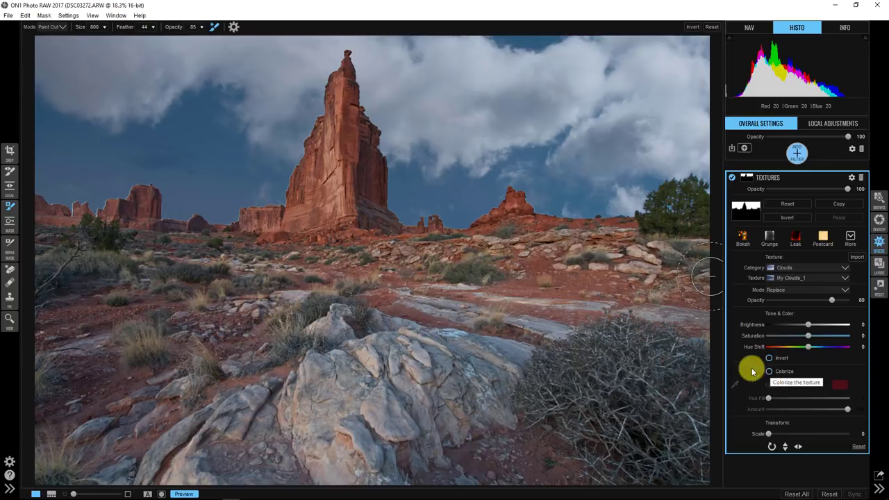
click(137, 215)
mouse_move(137, 216)
mouse_down()
mouse_move(179, 240)
mouse_move(397, 249)
mouse_move(497, 287)
mouse_move(485, 289)
mouse_move(660, 277)
mouse_move(724, 285)
mouse_up()
key(ctrl+m)
key(ctrl+m)
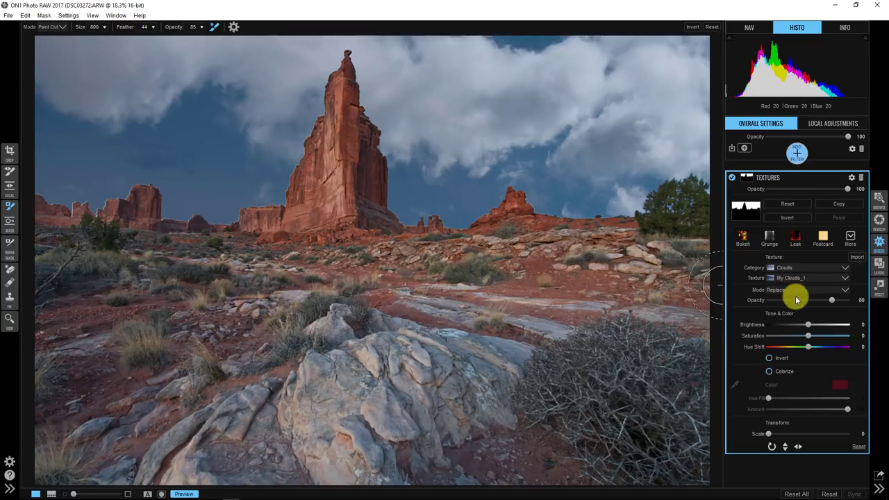
- Set the cloud texture's Opacity to 100, Brightness to 100, Hue Shift to 1 and Saturation to -13
mouse_move(849, 304)
mouse_down()
mouse_move(824, 298)
mouse_move(854, 300)
mouse_move(827, 298)
mouse_move(854, 310)
mouse_up()
click(787, 336)
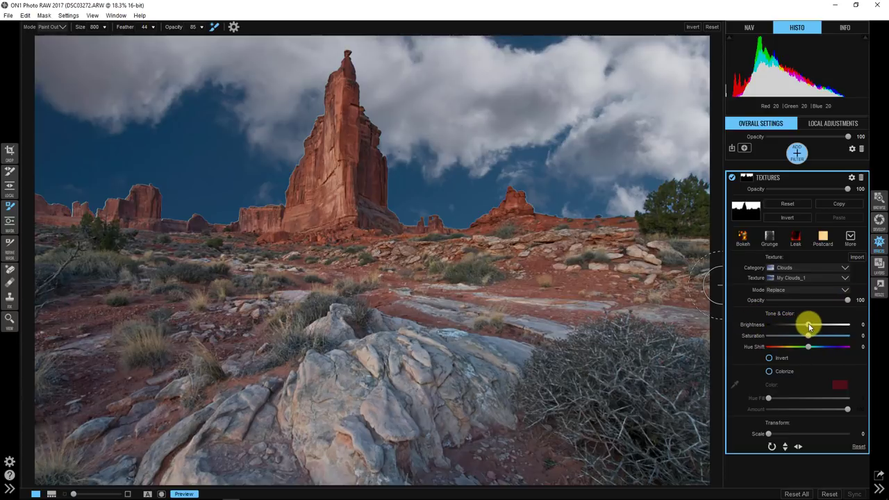
key(z)
drag(822, 327, 859, 325)
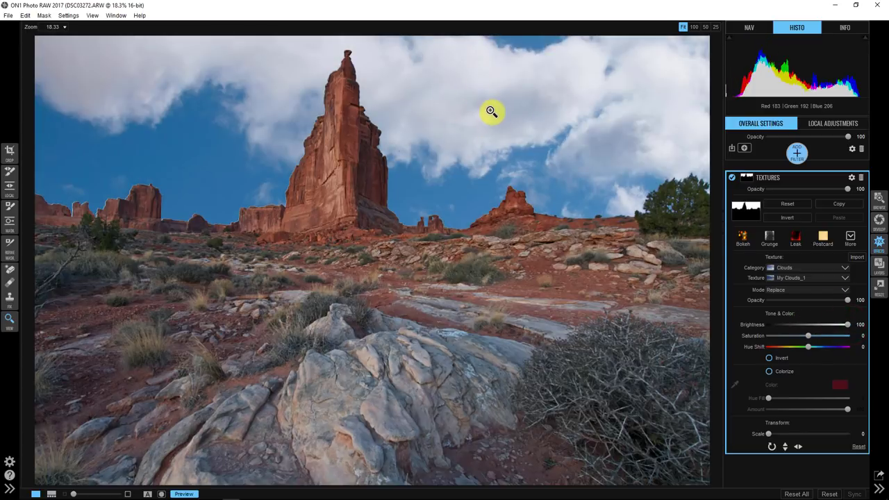
click(758, 314)
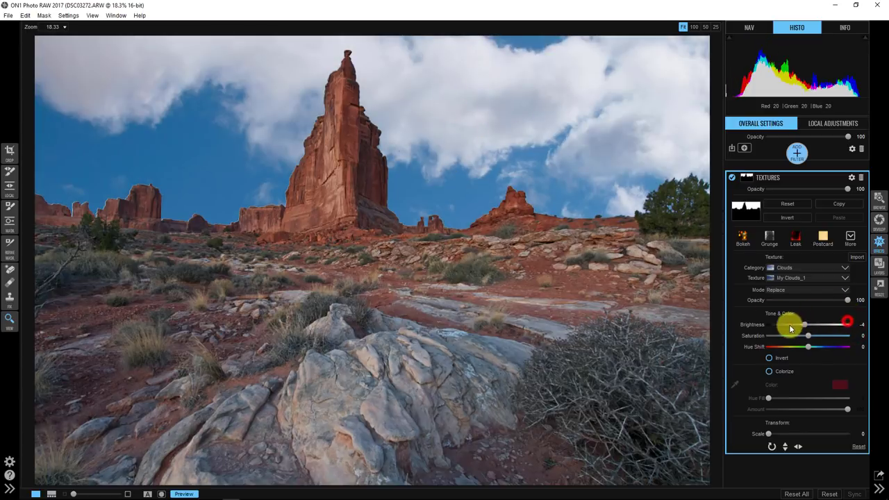
drag(790, 329, 883, 326)
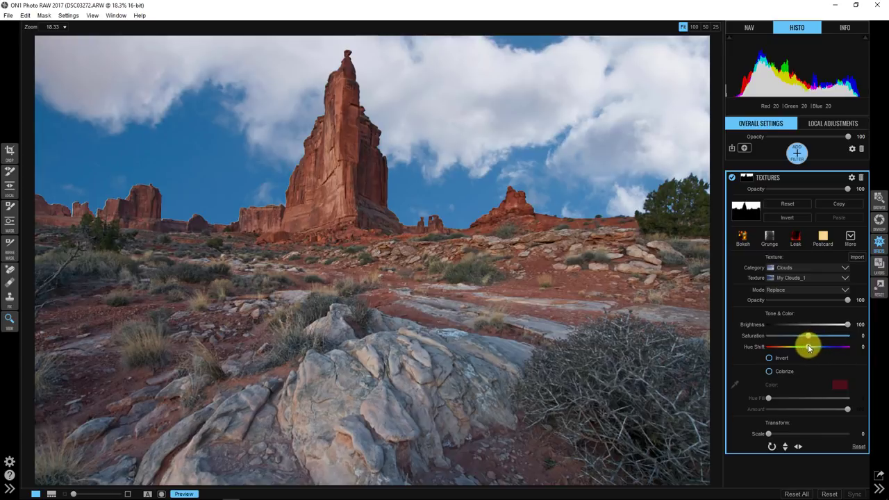
mouse_move(810, 347)
mouse_down()
mouse_move(850, 347)
mouse_move(802, 347)
mouse_move(811, 348)
mouse_up()
drag(809, 337, 790, 337)
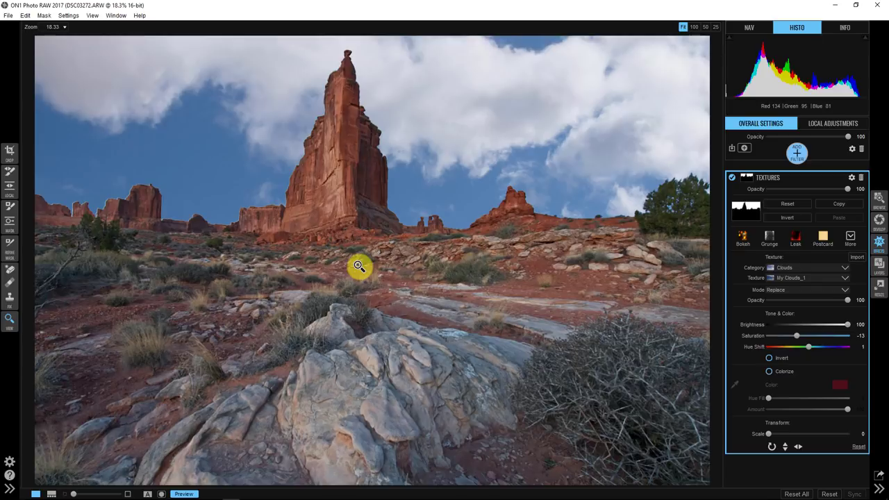
- Examine the mask edges at 100% around the distant buttes and along both sides of the rock tower
click(123, 198)
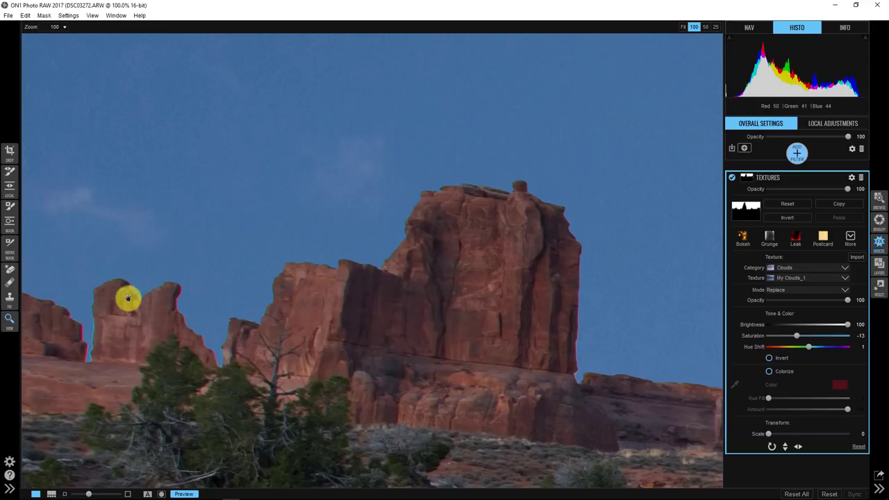
click(255, 216)
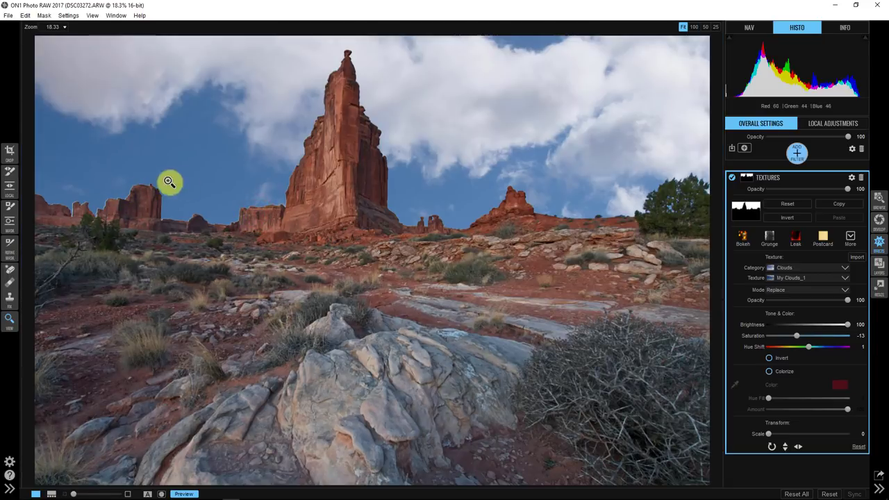
click(312, 130)
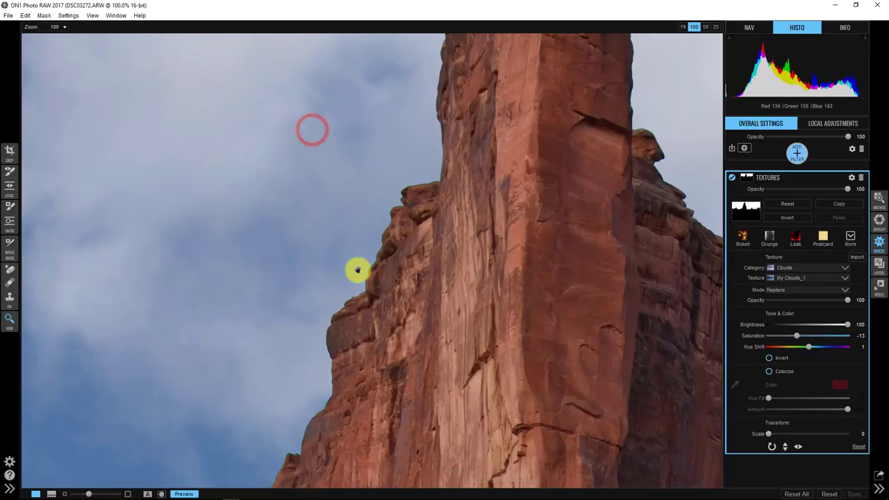
drag(610, 199, 213, 218)
drag(313, 366, 215, 139)
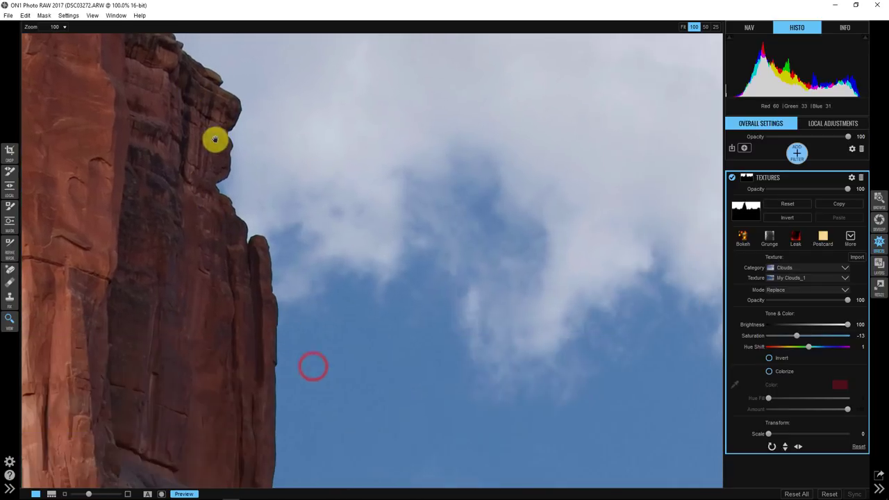
drag(268, 331, 291, 203)
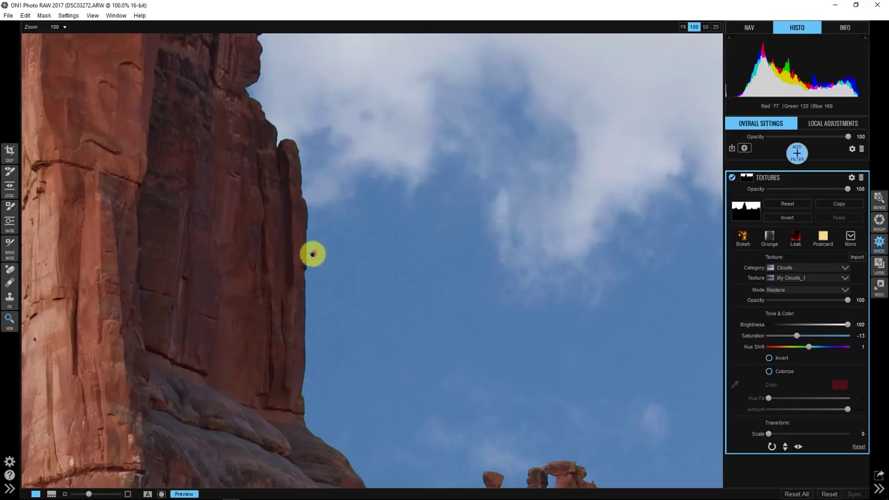
click(311, 256)
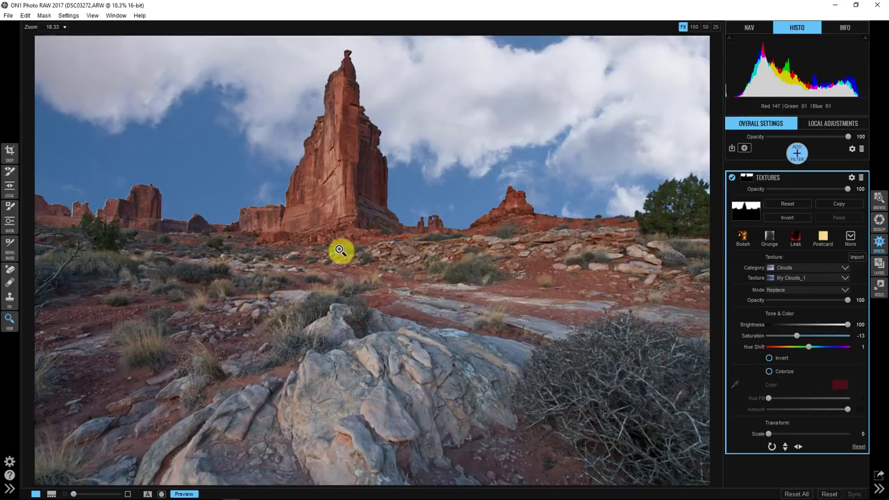
- Display the Textures mask in grayscale and add a Masking Bug gradient near the horizon, rotated so it hides the ground and keeps the upper sky
click(746, 212)
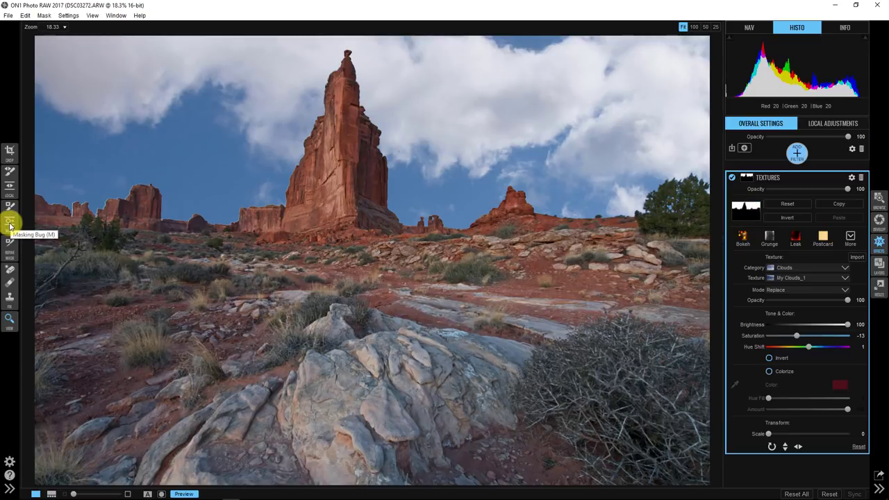
key(o)
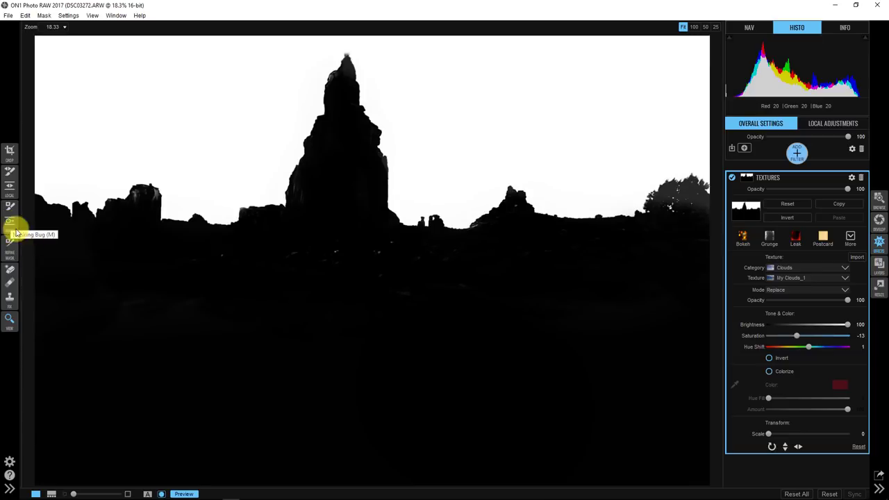
click(10, 223)
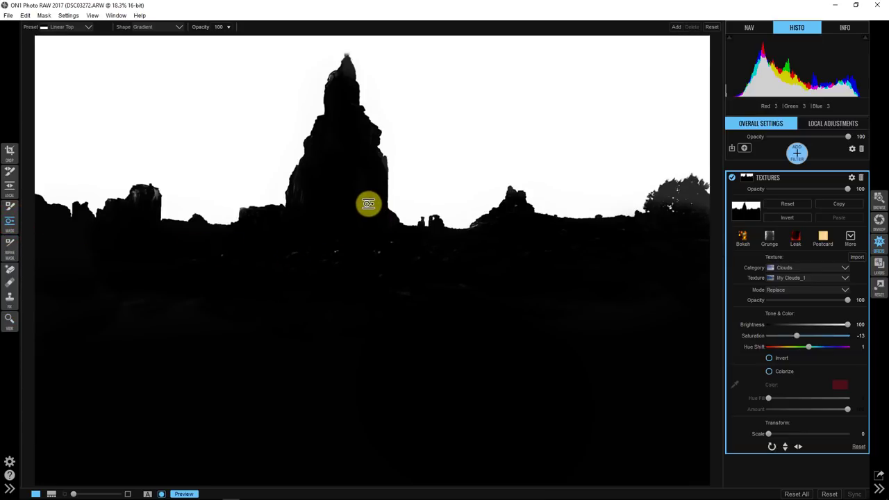
click(368, 203)
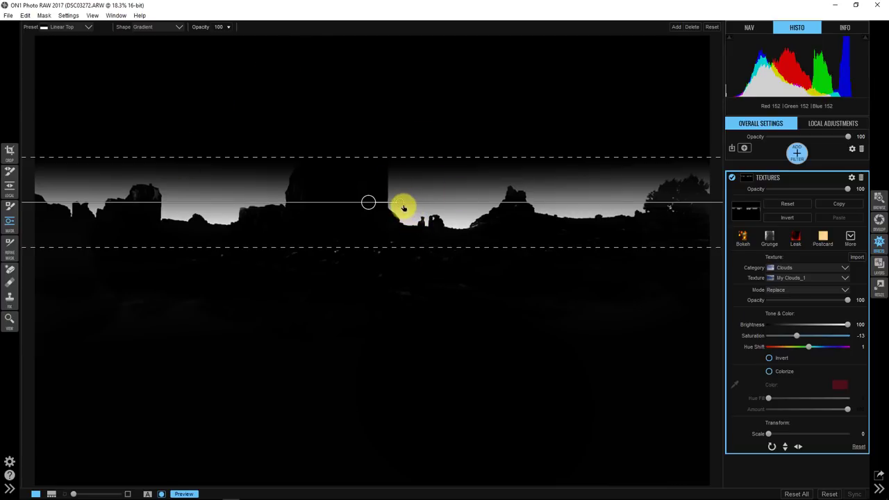
drag(402, 206, 307, 199)
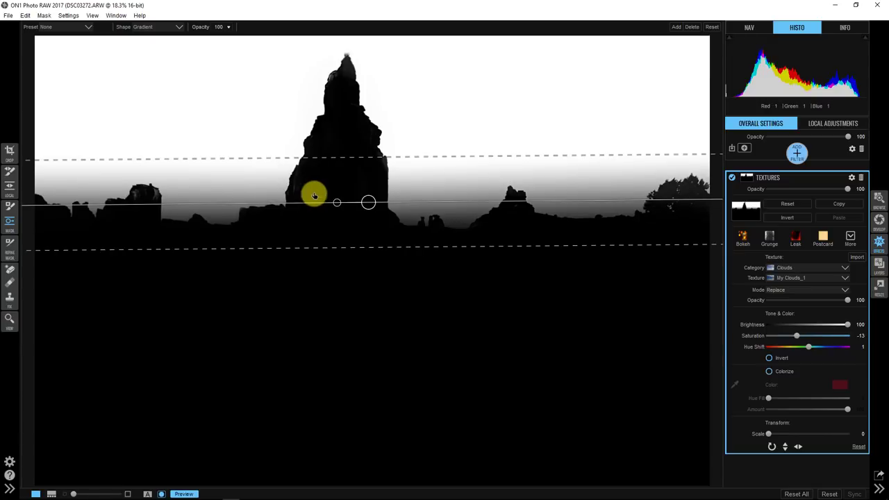
- Widen the gradient's feathering and position its center line just above the horizon so the clouds fade toward the land
drag(353, 154, 352, 130)
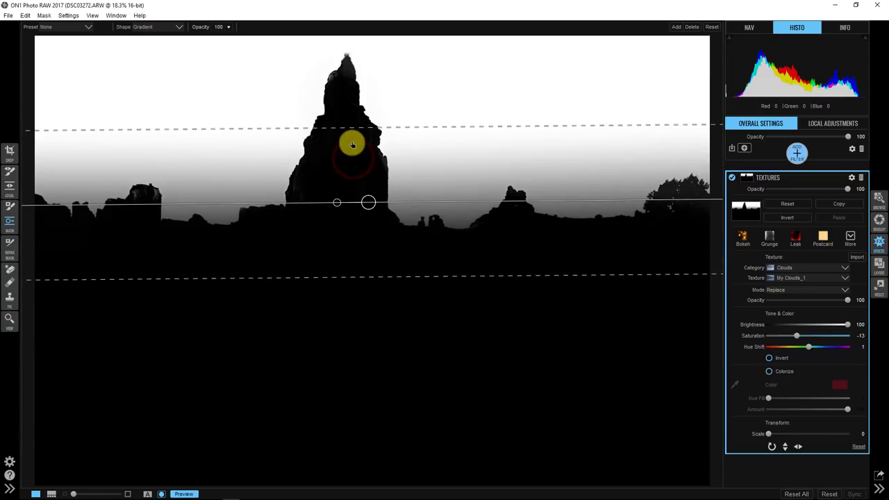
drag(344, 201, 349, 188)
drag(360, 116, 360, 105)
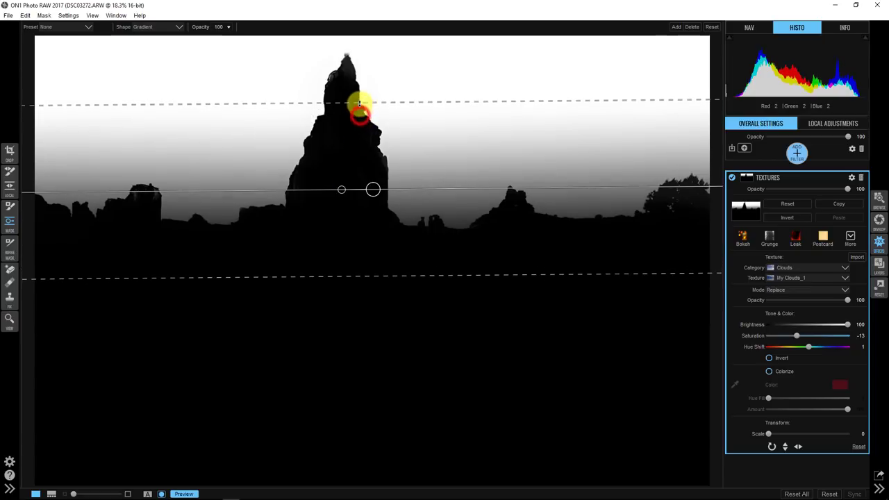
drag(375, 193, 375, 192)
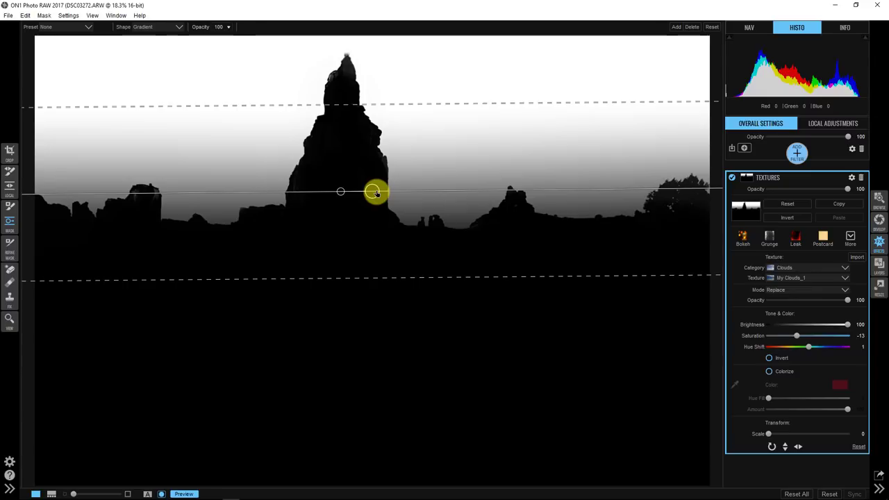
drag(375, 193, 410, 201)
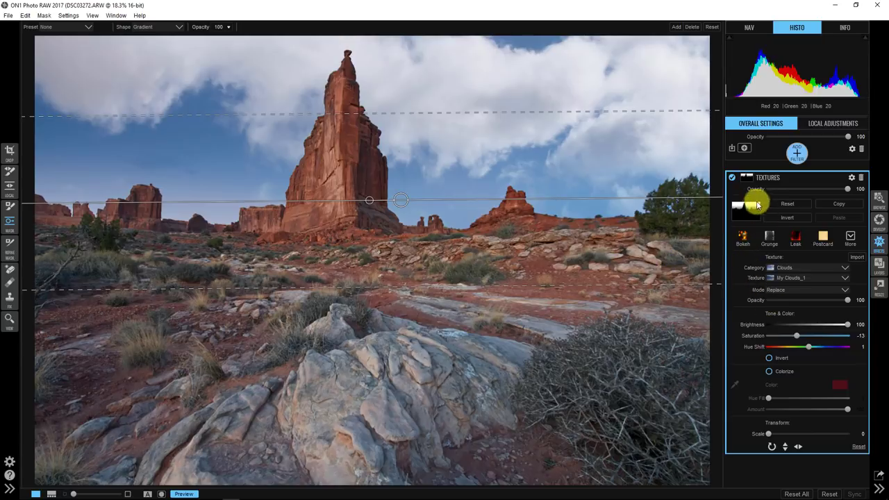
- Compare the photo with and without the Textures filter, and view the image without the gradient overlay
click(733, 178)
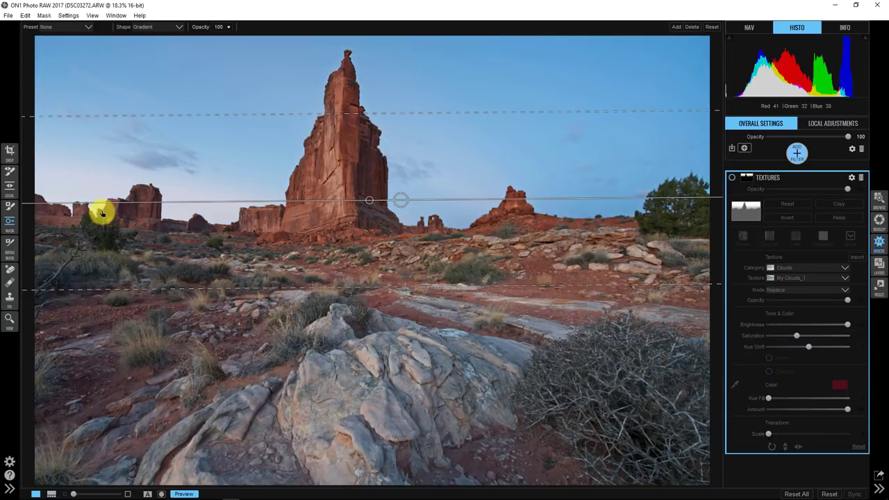
click(733, 178)
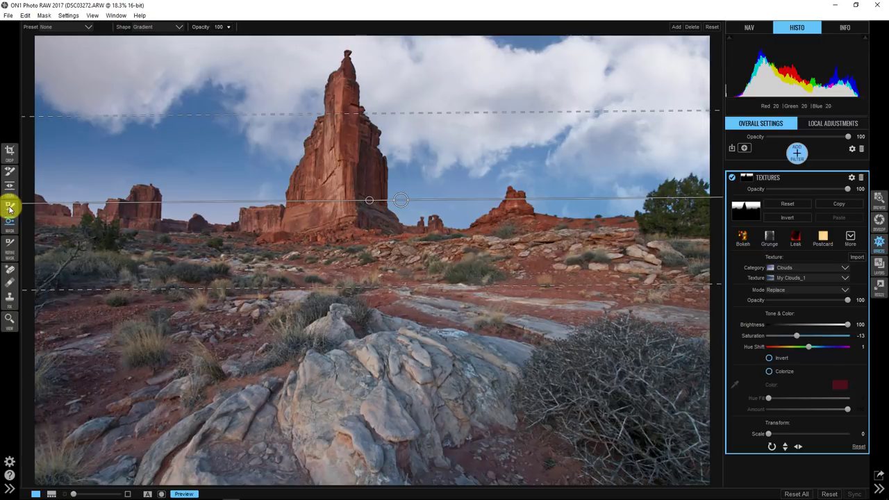
click(763, 179)
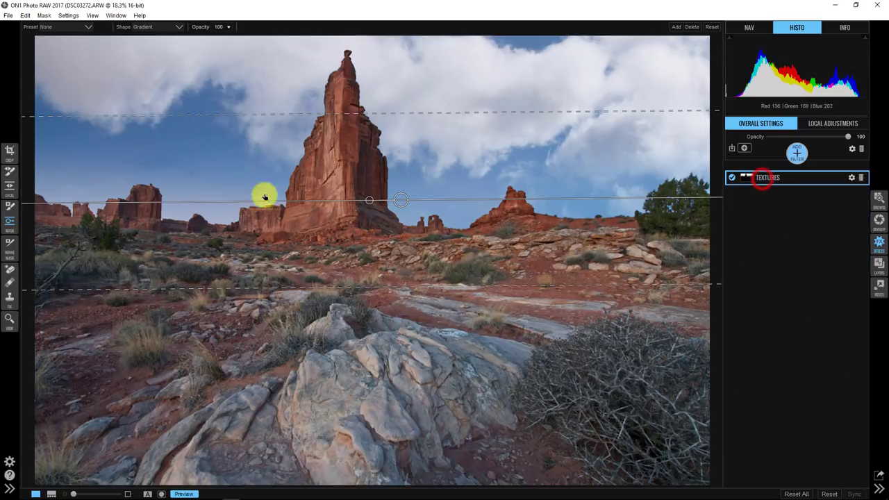
key(z)
click(772, 179)
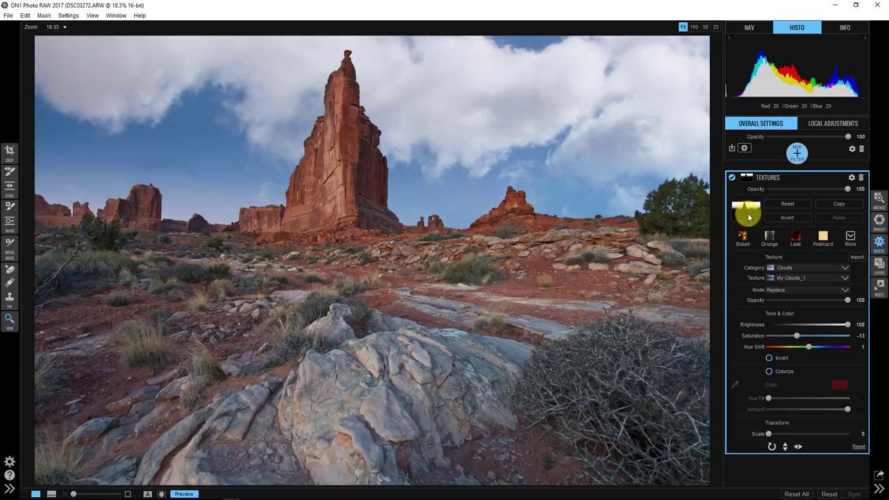
- Test the Textures opacity and Scale, keeping them at 100 and 0, and set the cloud texture's Saturation to -9
mouse_move(845, 299)
mouse_down()
mouse_move(792, 301)
mouse_move(858, 299)
mouse_move(796, 299)
mouse_move(849, 301)
mouse_up()
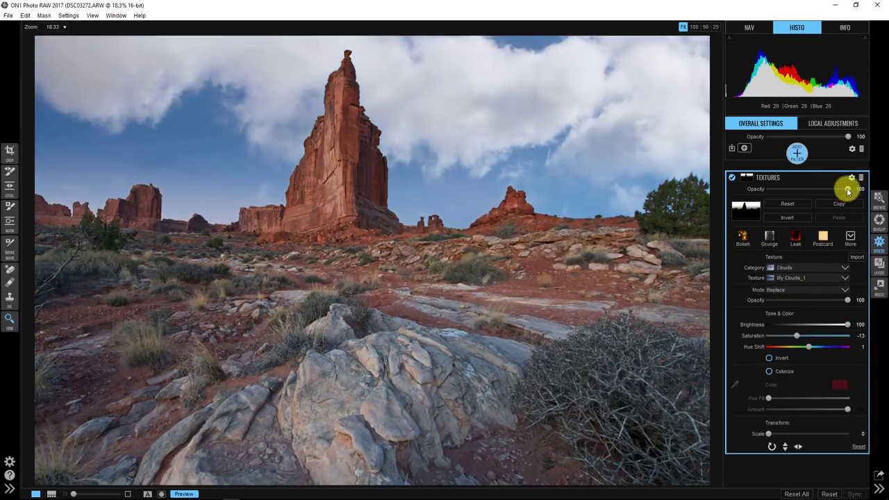
drag(848, 191, 875, 188)
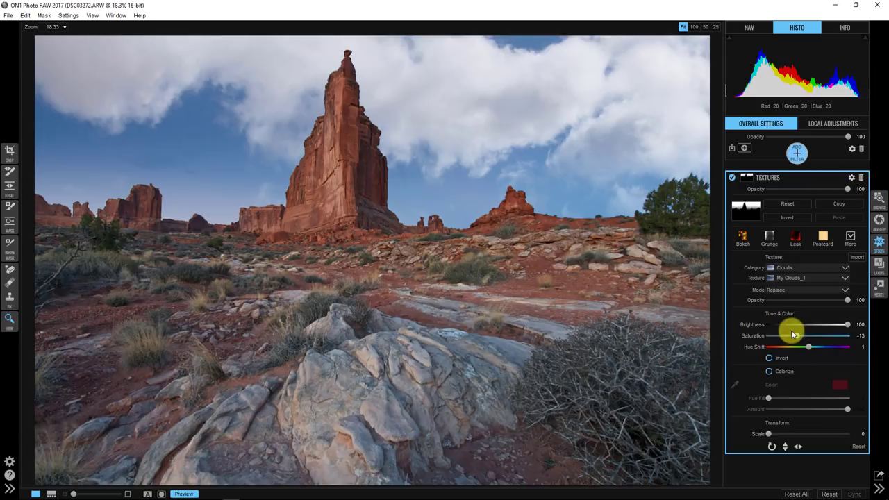
mouse_move(802, 336)
mouse_down()
mouse_move(819, 334)
mouse_move(807, 333)
mouse_up()
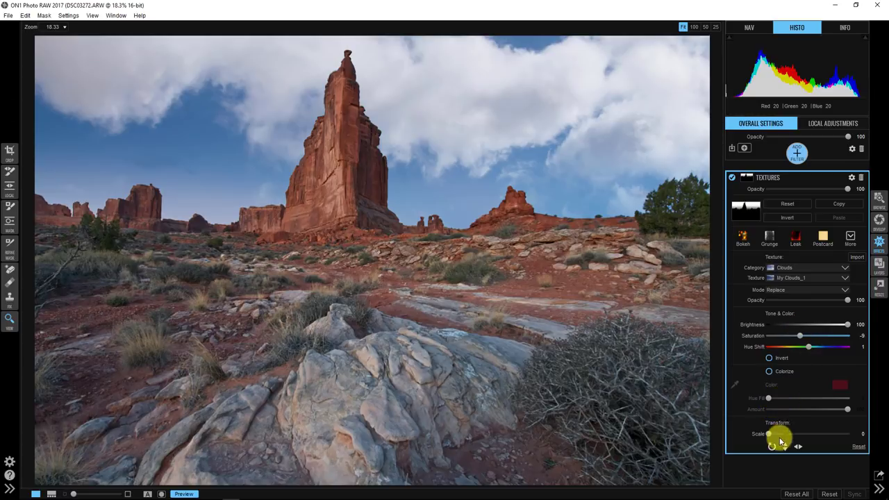
drag(771, 435, 738, 421)
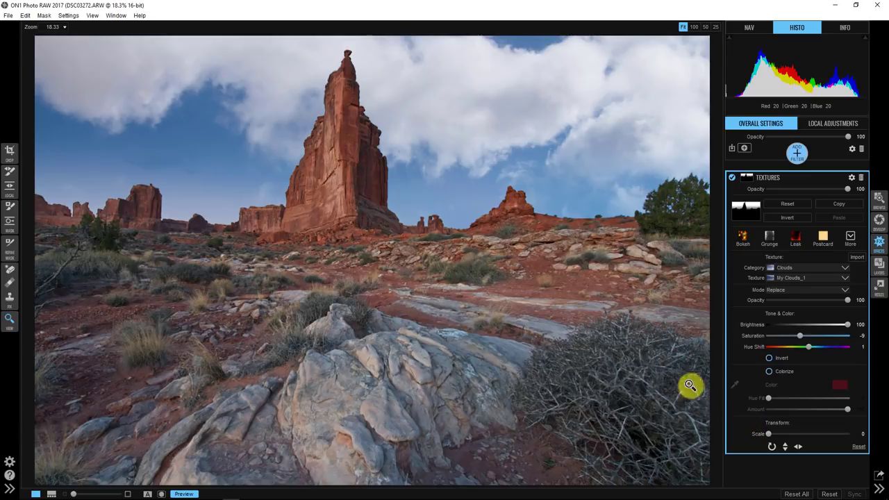
- Rotate the cloud texture through a full turn and flip it vertically
click(773, 448)
click(773, 448)
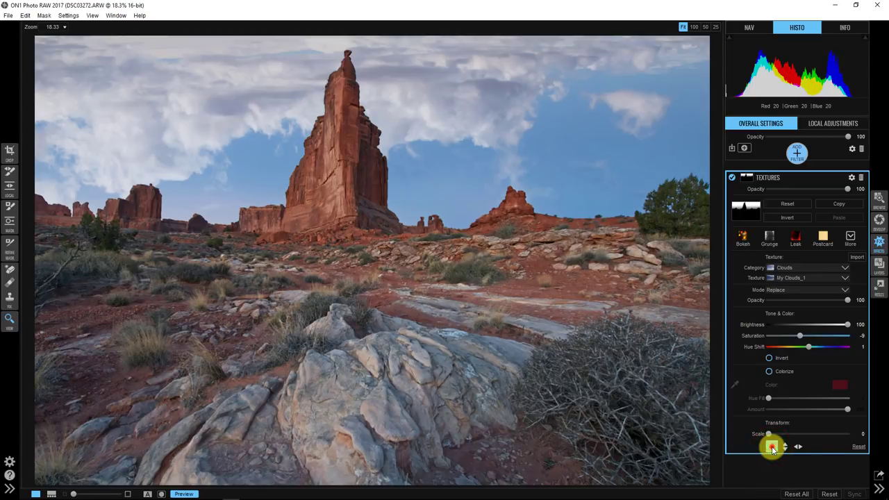
click(773, 448)
click(772, 448)
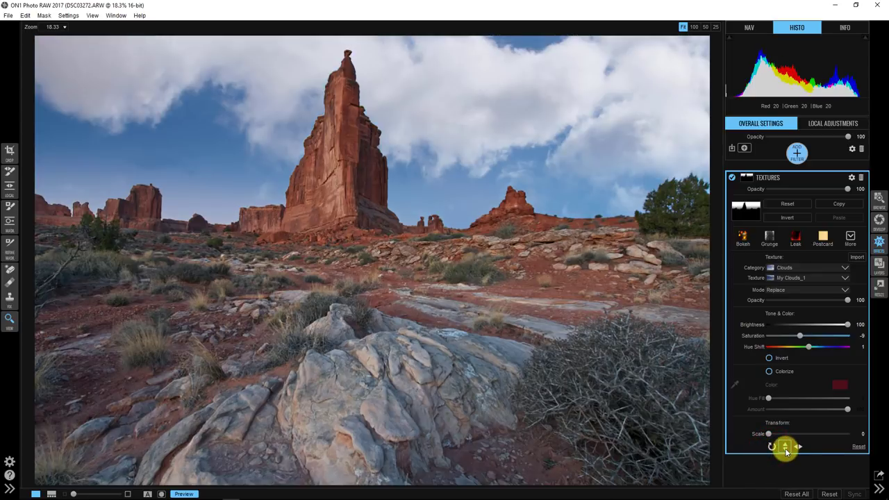
click(786, 448)
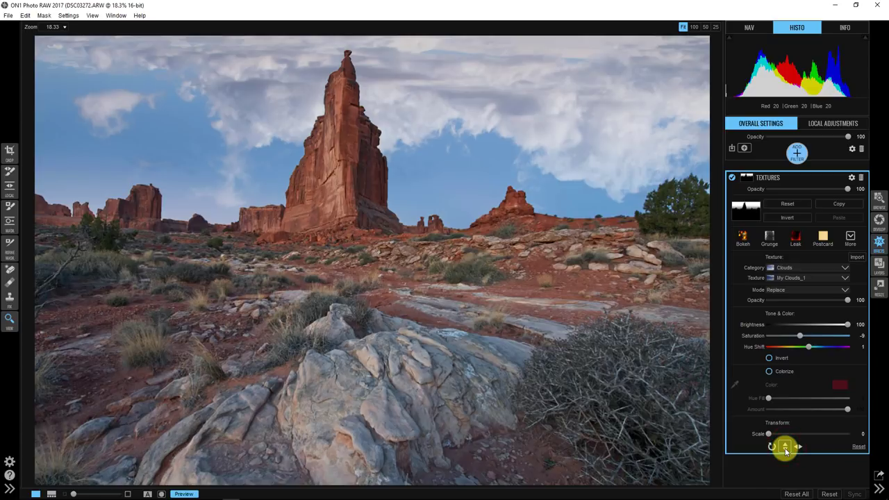
- Flip the cloud texture vertically back to its previous orientation and test a horizontal flip, restoring the original direction
click(785, 448)
click(799, 448)
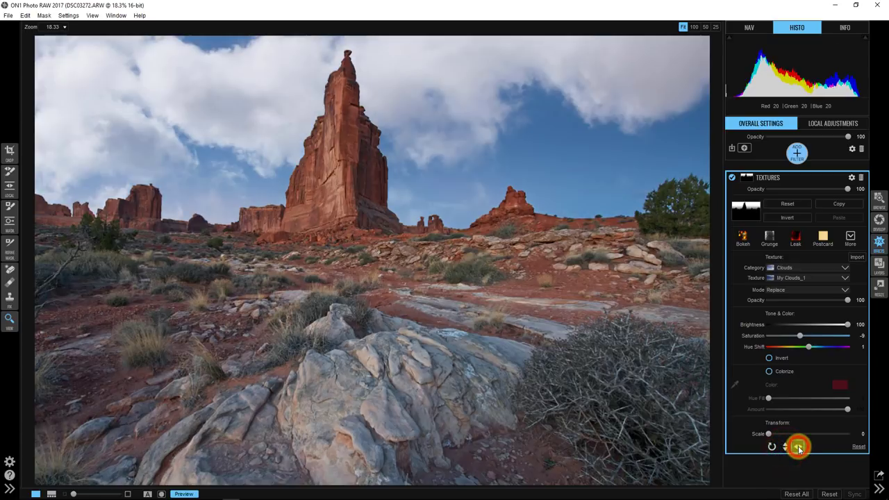
click(799, 448)
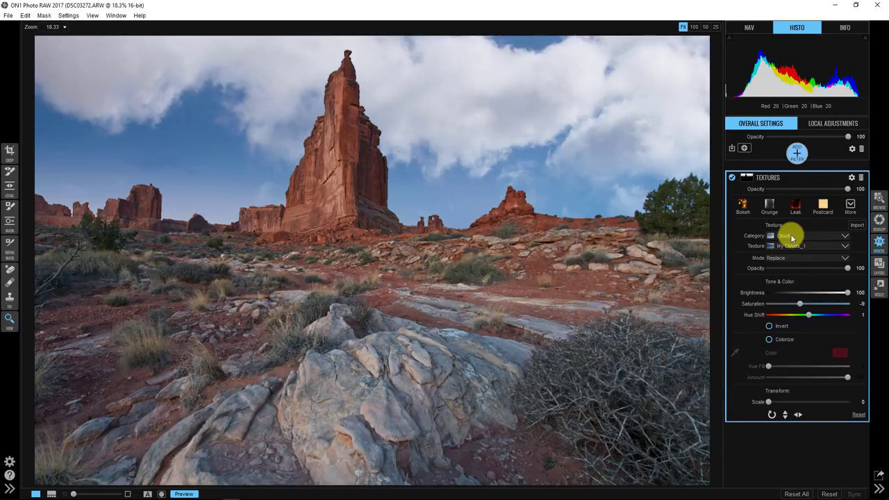
- Show the Textures filter's blending options and test its Shadows protection and Highlights Range
click(852, 177)
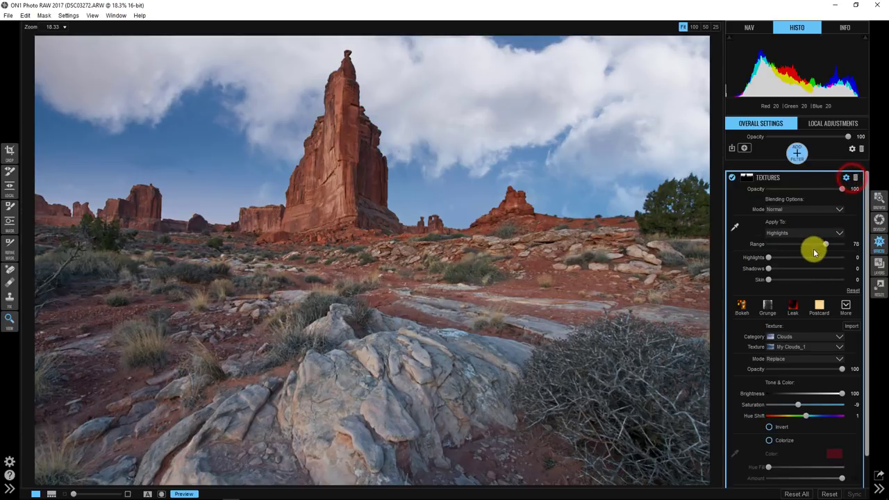
mouse_move(775, 269)
mouse_down()
mouse_move(861, 258)
mouse_move(744, 264)
mouse_move(862, 255)
mouse_move(756, 264)
mouse_move(776, 278)
mouse_move(820, 274)
mouse_move(754, 269)
mouse_move(830, 251)
mouse_move(796, 257)
mouse_move(852, 257)
mouse_move(760, 254)
mouse_move(813, 254)
mouse_move(758, 258)
mouse_move(764, 263)
mouse_up()
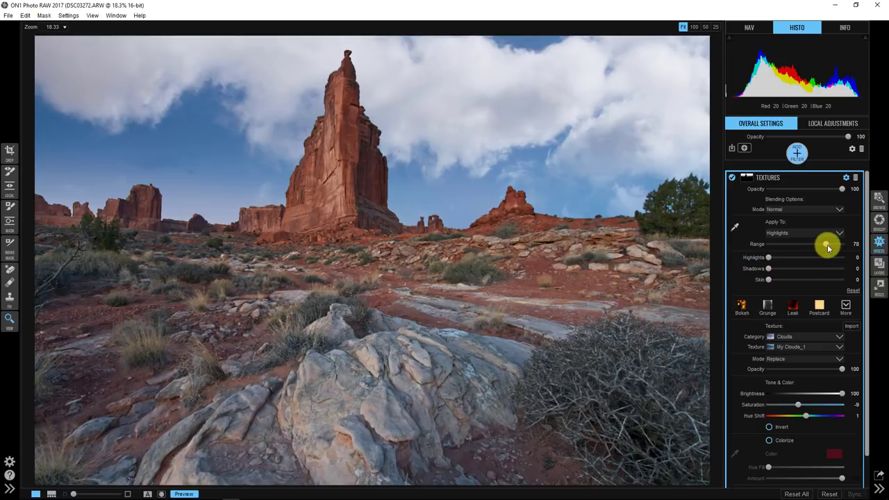
mouse_move(827, 246)
mouse_down()
mouse_move(840, 241)
mouse_move(808, 244)
mouse_move(824, 243)
mouse_up()
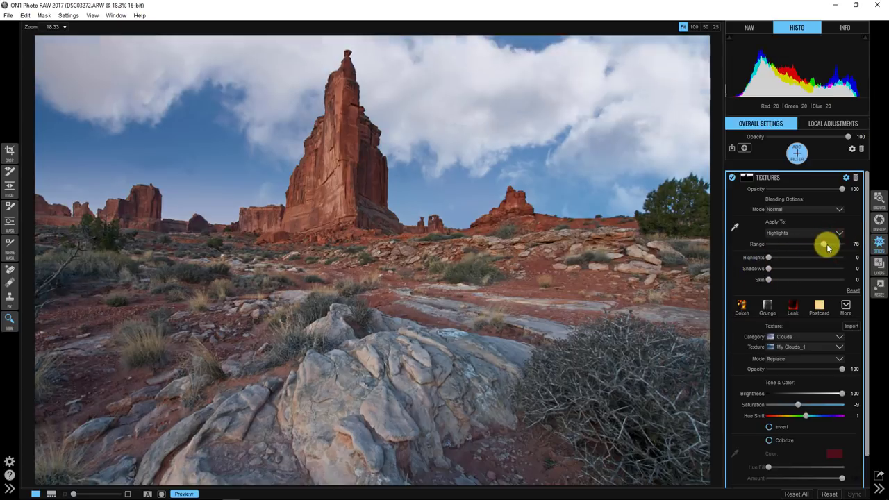
- Collapse the Textures filter and compare the photo with and without the cloud texture
click(767, 177)
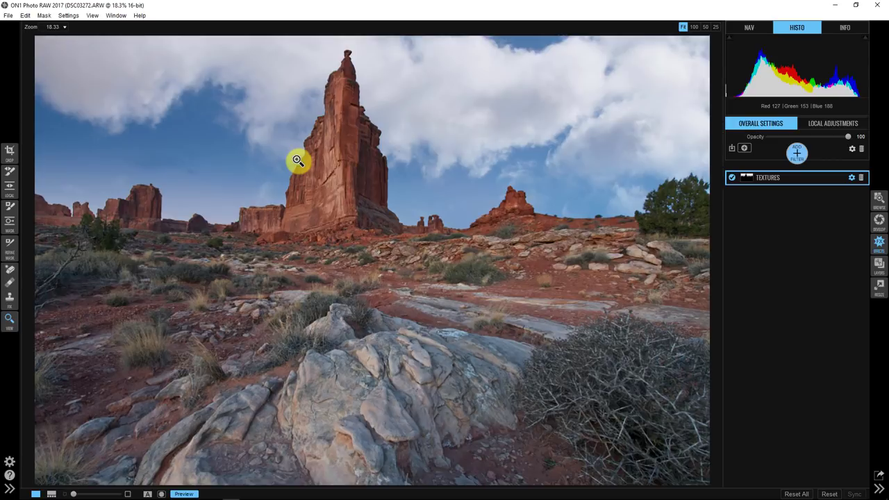
click(732, 179)
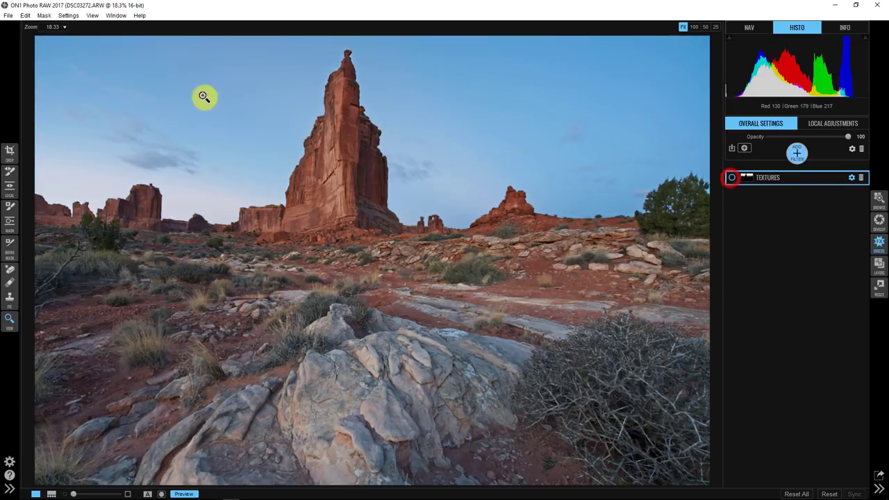
click(733, 178)
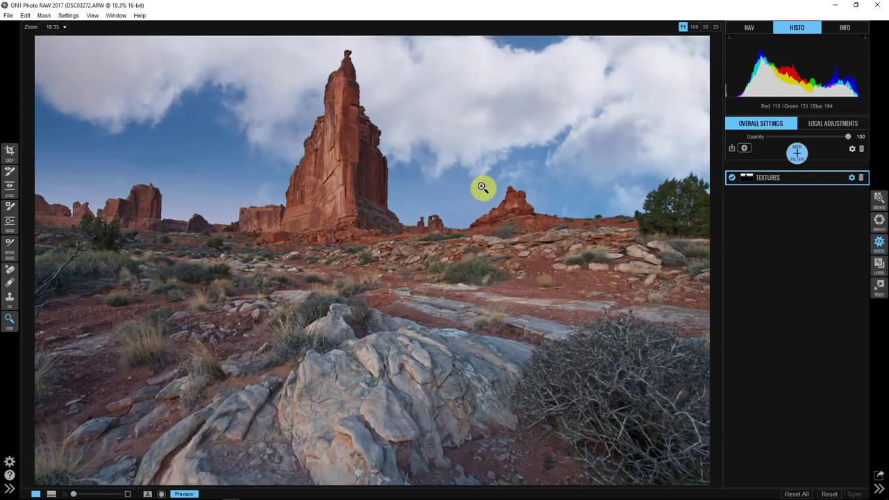
- Add a Split Tone filter above the Textures filter and collapse the Textures settings
click(797, 153)
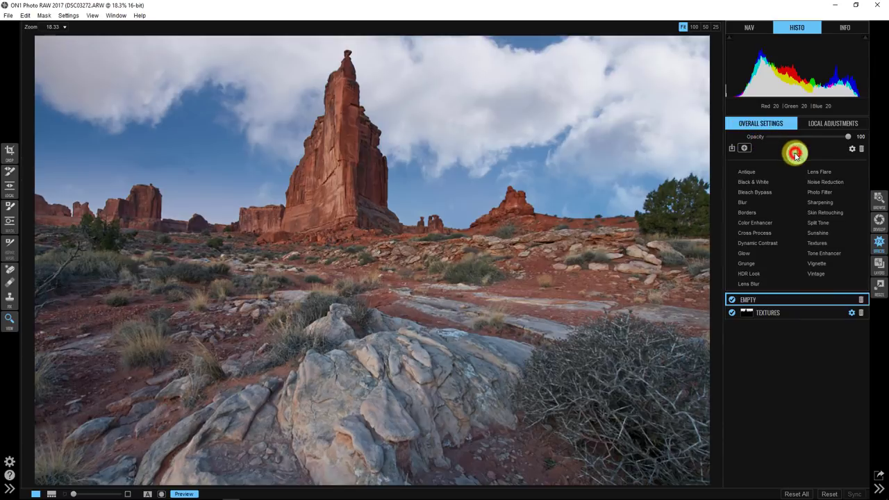
click(820, 224)
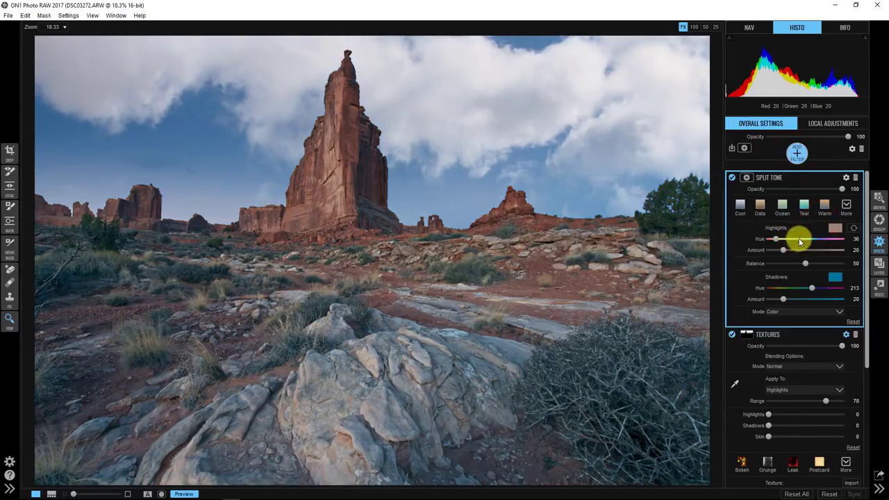
click(773, 334)
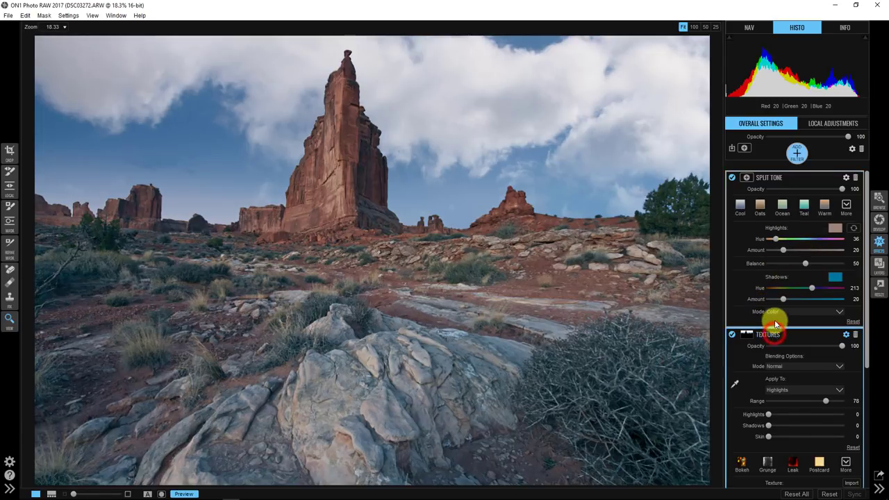
scroll(799, 292, down, 5)
scroll(790, 209, up, 5)
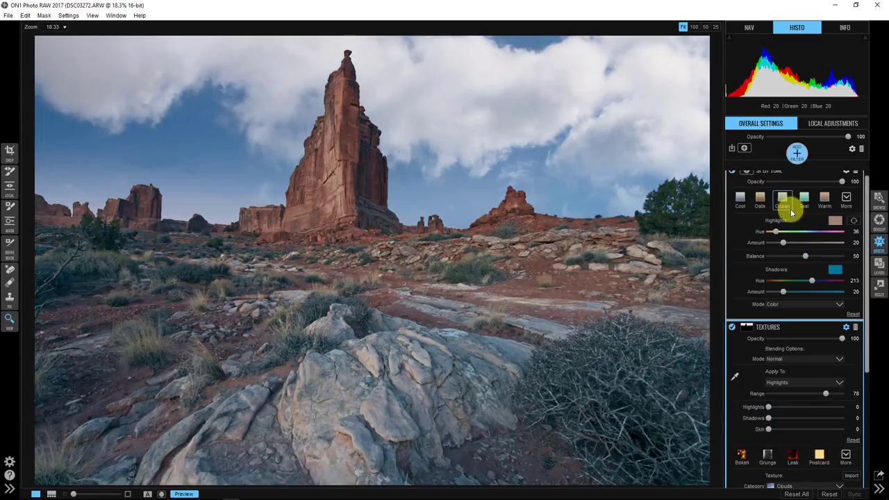
click(775, 334)
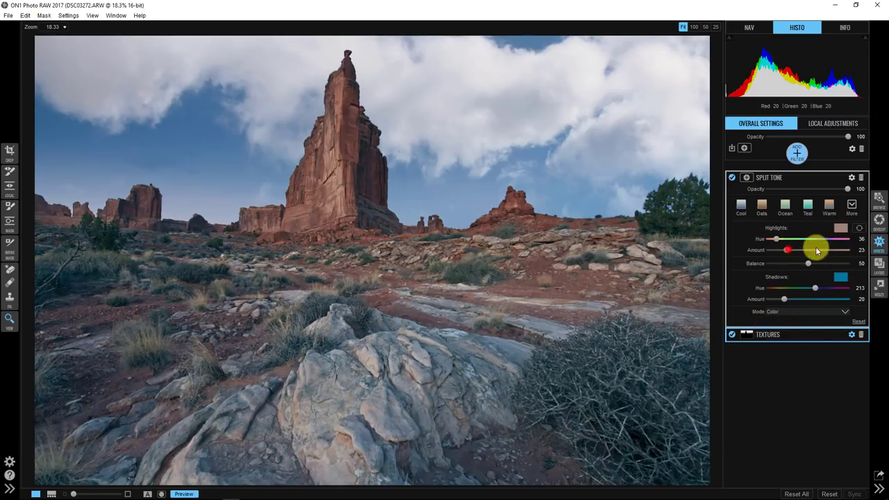
- Set the Split Tone Amount to 11 for Highlights and 8 for Shadows
drag(817, 250, 783, 250)
mouse_move(784, 299)
mouse_down()
mouse_move(867, 292)
mouse_move(778, 300)
mouse_up()
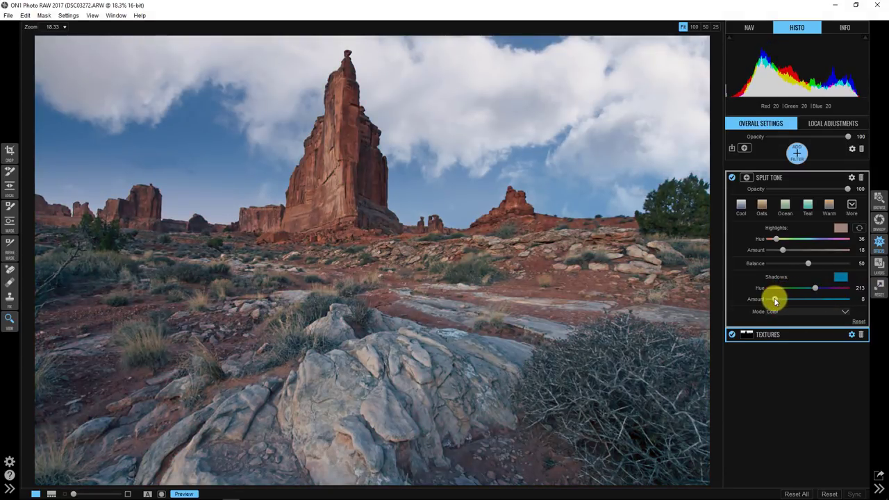
drag(780, 250, 776, 251)
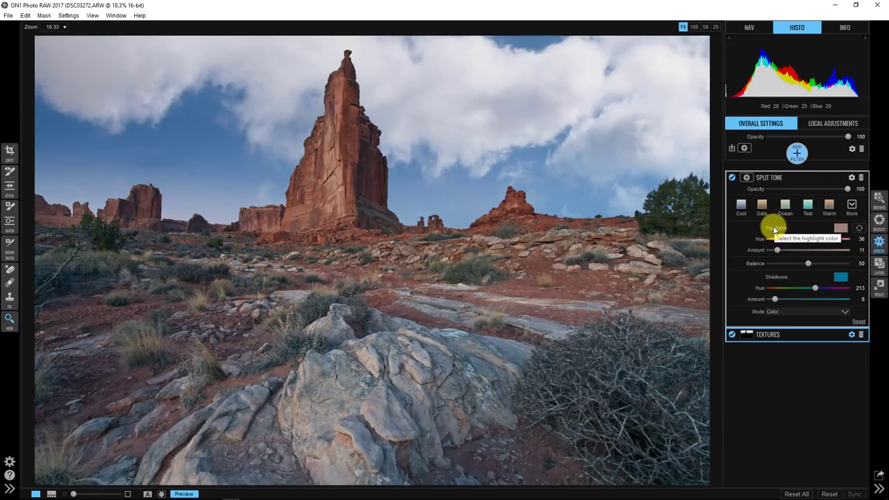
- Change the Split Tone highlight color to dark red #a00000
click(843, 228)
drag(524, 191, 666, 162)
drag(692, 195, 710, 168)
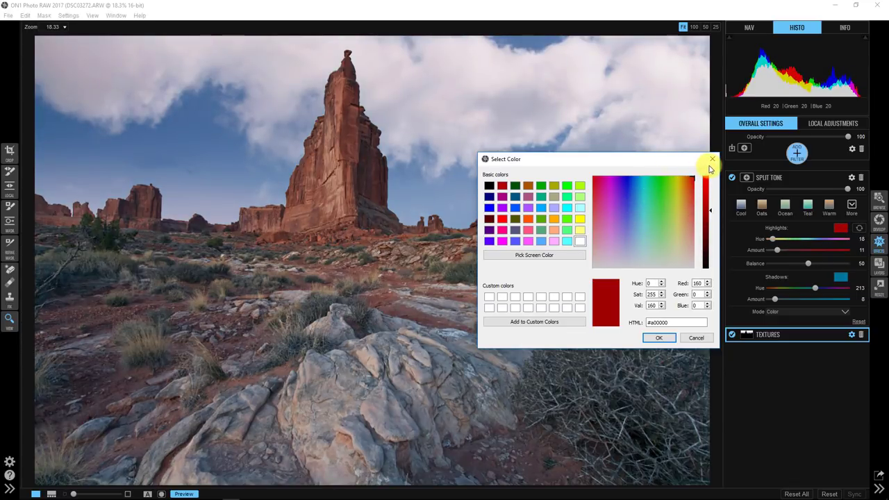
click(659, 338)
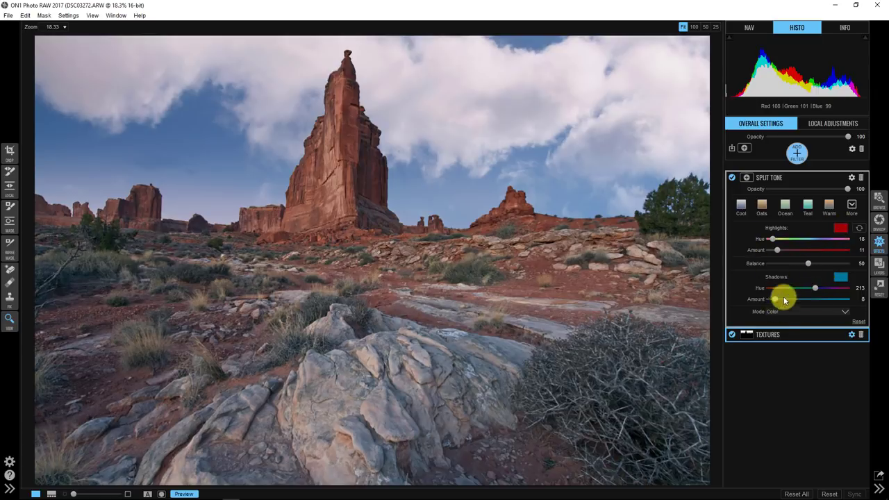
- Change the Split Tone shadow color to deep red #550000 and set the Shadows Amount to 6
mouse_move(775, 299)
mouse_down()
mouse_move(807, 298)
mouse_move(758, 303)
mouse_move(776, 301)
mouse_up()
click(840, 277)
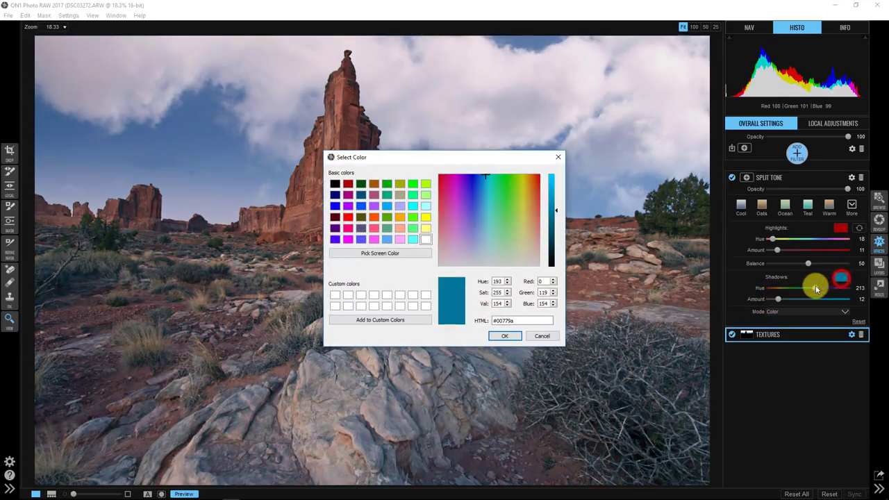
click(336, 219)
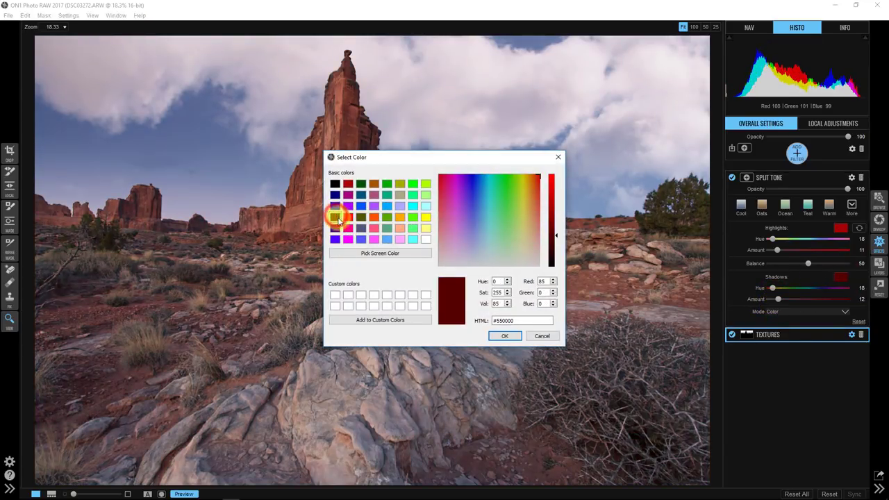
click(501, 336)
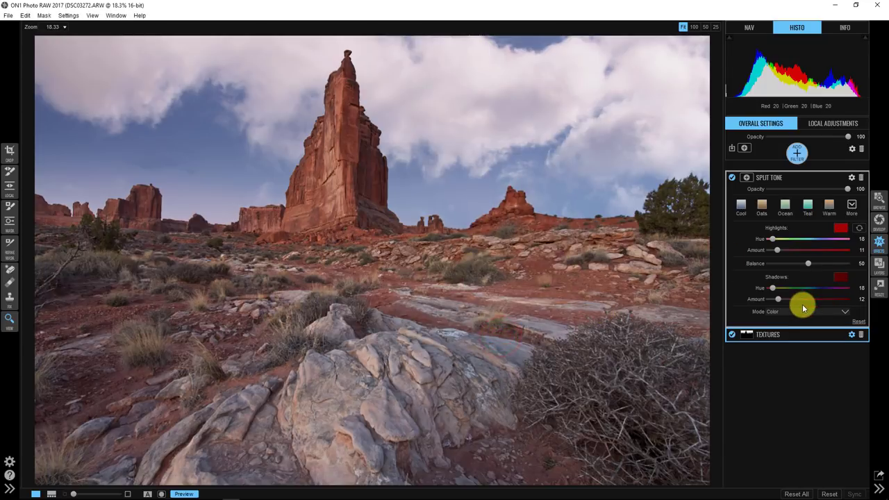
drag(775, 300, 772, 300)
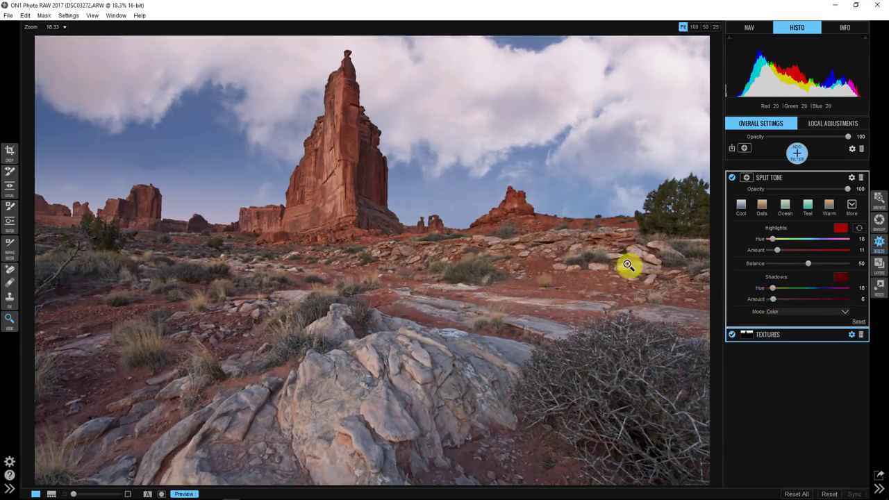
- Add a Vignette filter above Split Tone and apply its Big Softy preset
click(783, 176)
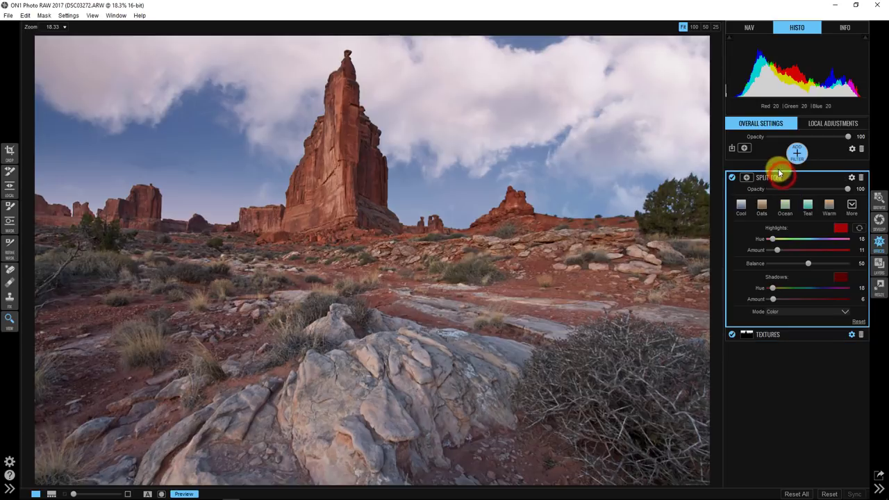
click(777, 178)
click(797, 153)
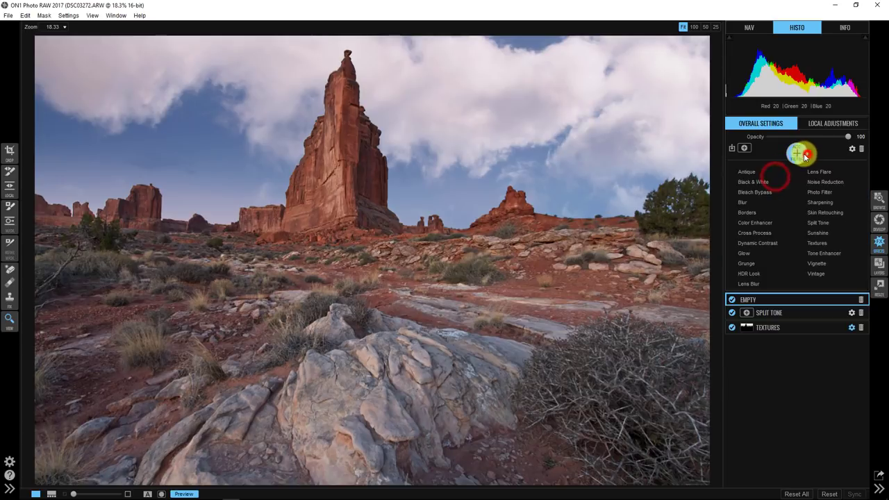
click(815, 265)
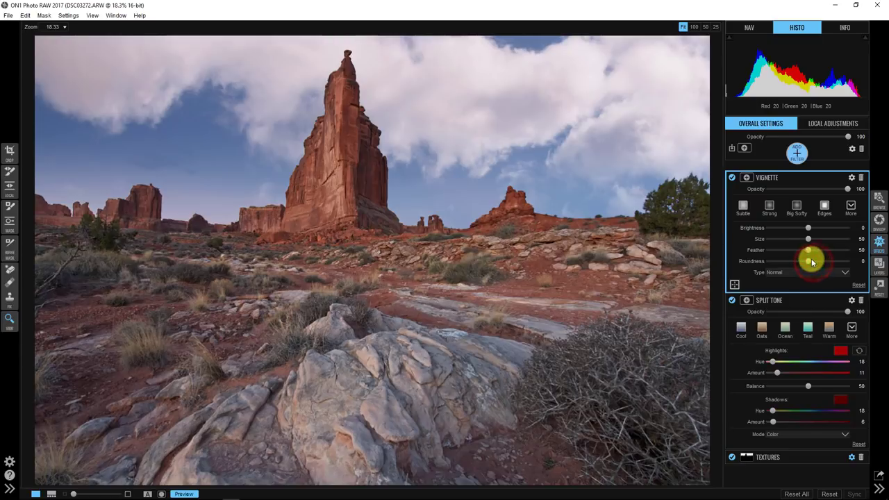
click(799, 208)
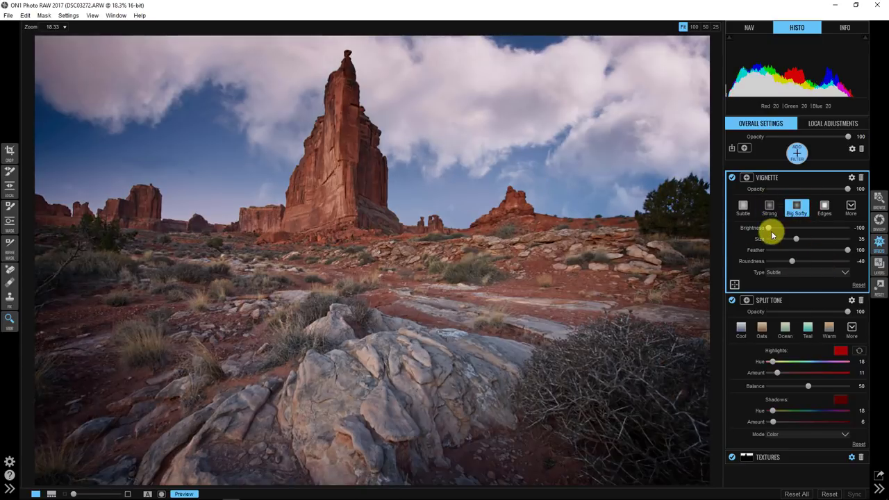
- Set the vignette's Highlights protection to 64 and its Opacity to 77, and collapse the filter settings
click(854, 178)
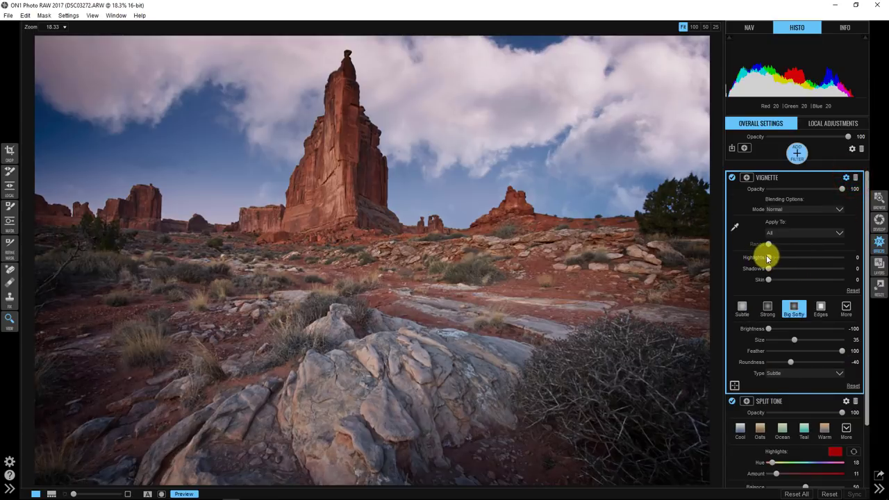
drag(792, 257, 842, 257)
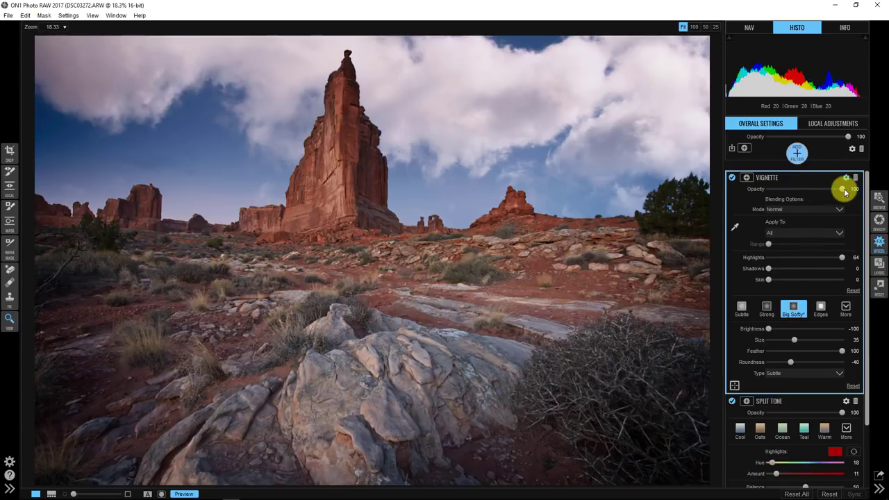
drag(843, 190, 826, 190)
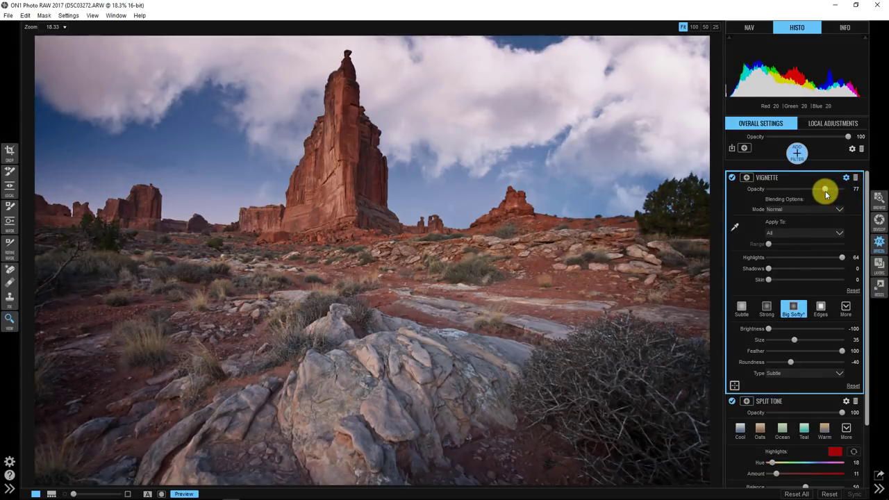
click(767, 180)
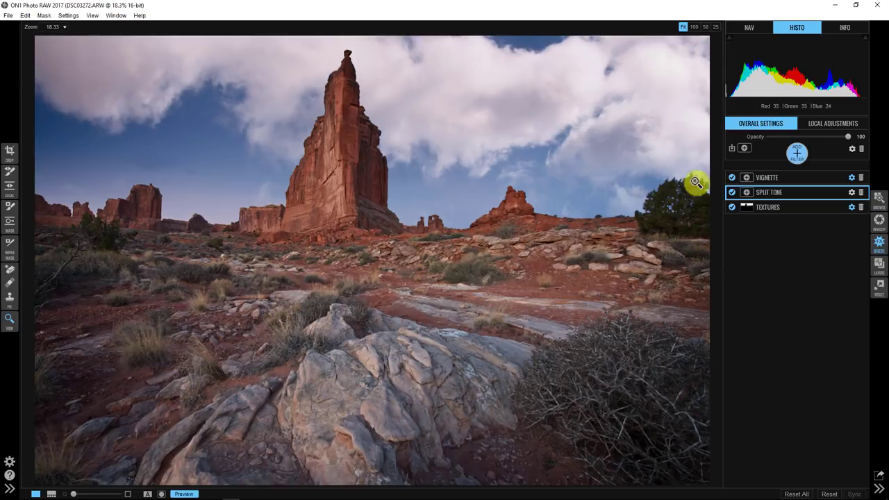
- Place a Center-shaped masking bug on the tall rock tower in a local adjustment and narrow it to an approximate circle
click(829, 124)
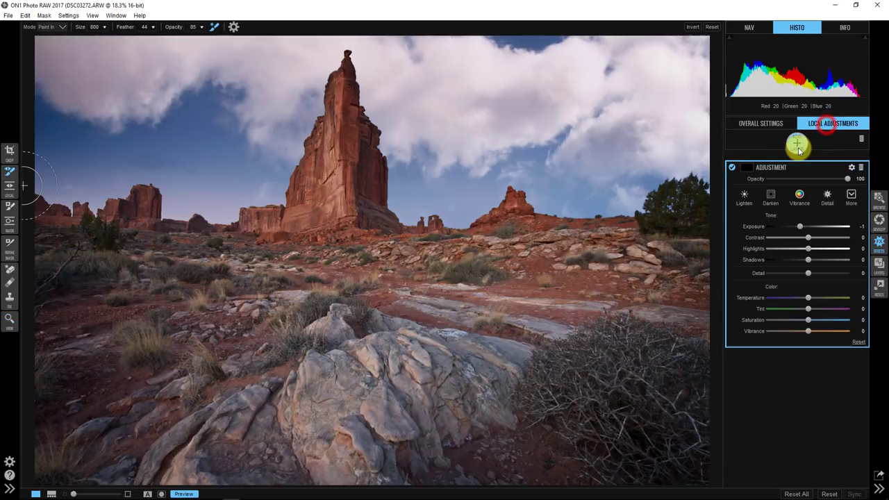
click(10, 222)
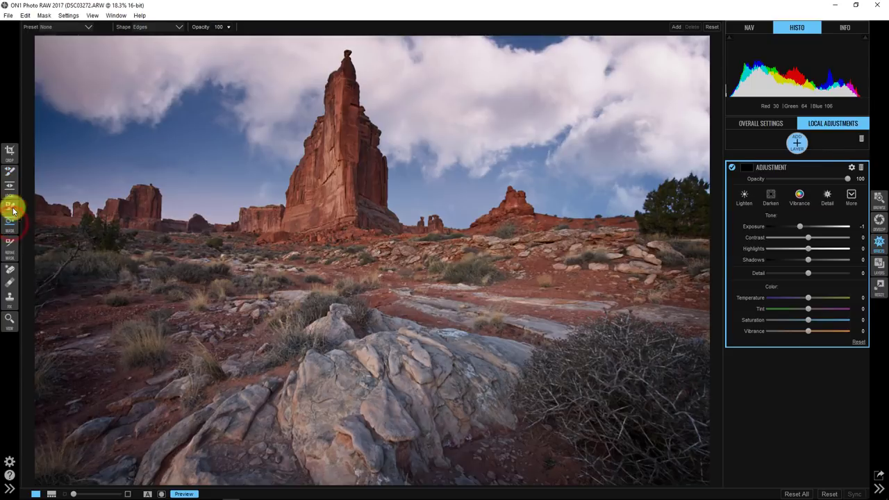
click(172, 28)
click(154, 34)
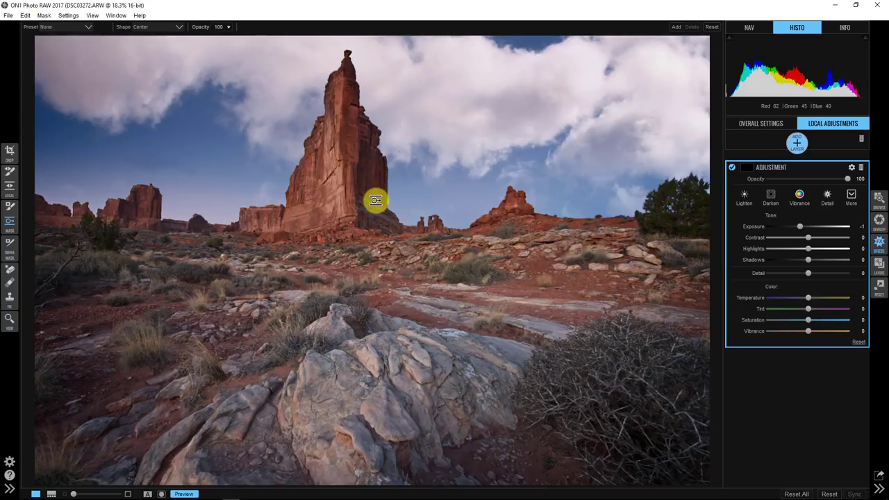
click(375, 200)
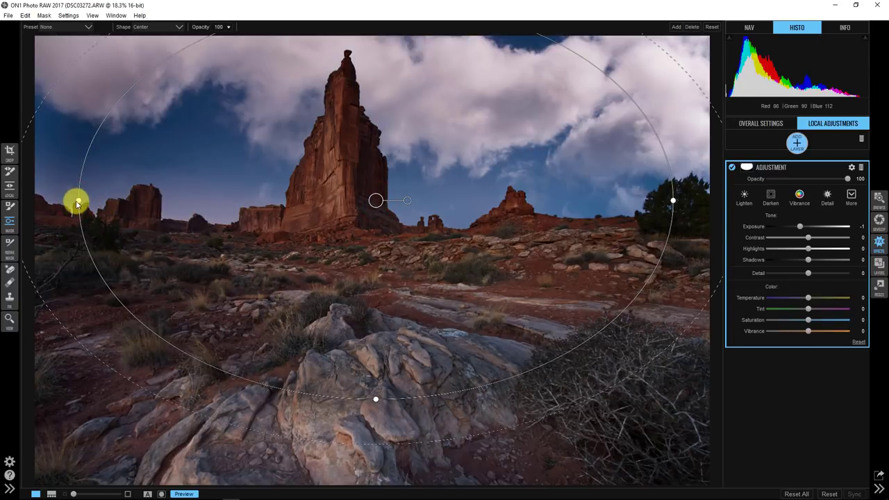
drag(79, 202, 152, 201)
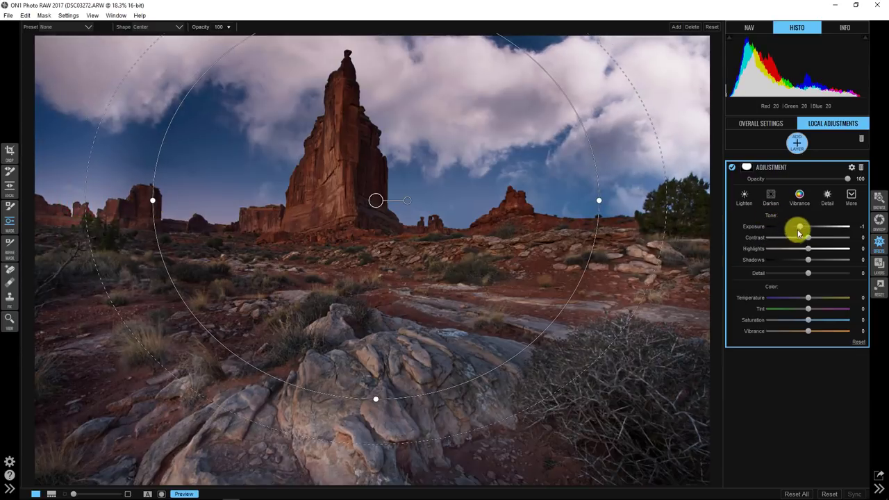
- Set the local adjustment to Exposure 0.5, Temperature 30, Tint 5 and Saturation 12, with Shadows protection at 64
drag(804, 227, 813, 231)
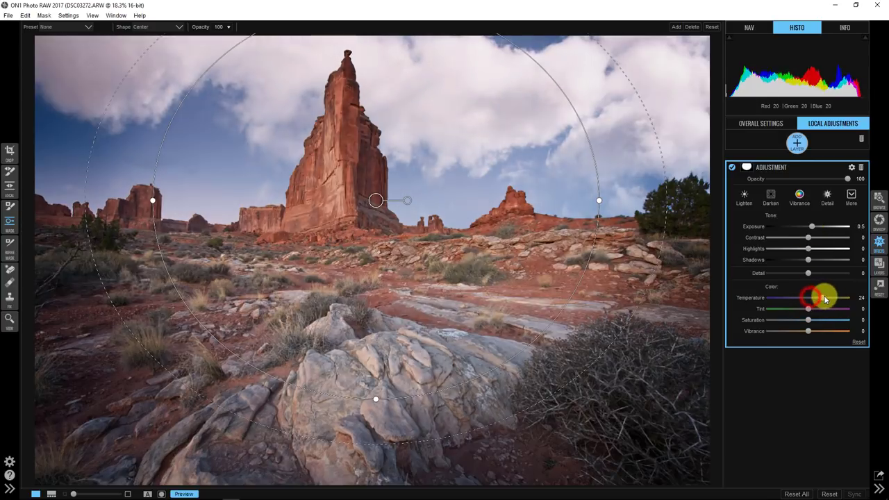
drag(825, 299, 818, 321)
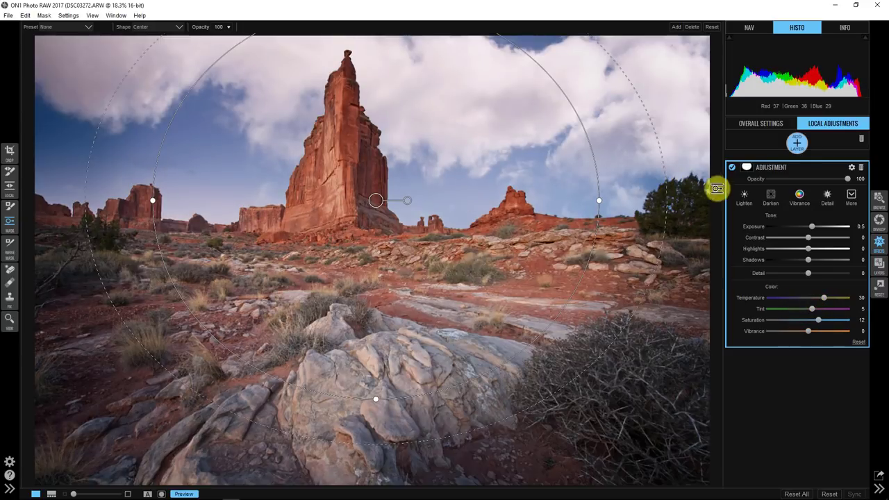
click(853, 168)
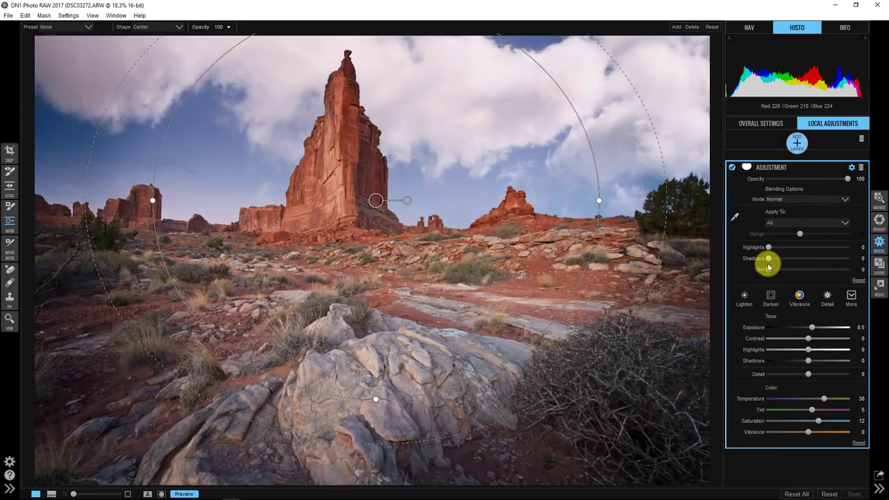
drag(769, 259, 884, 248)
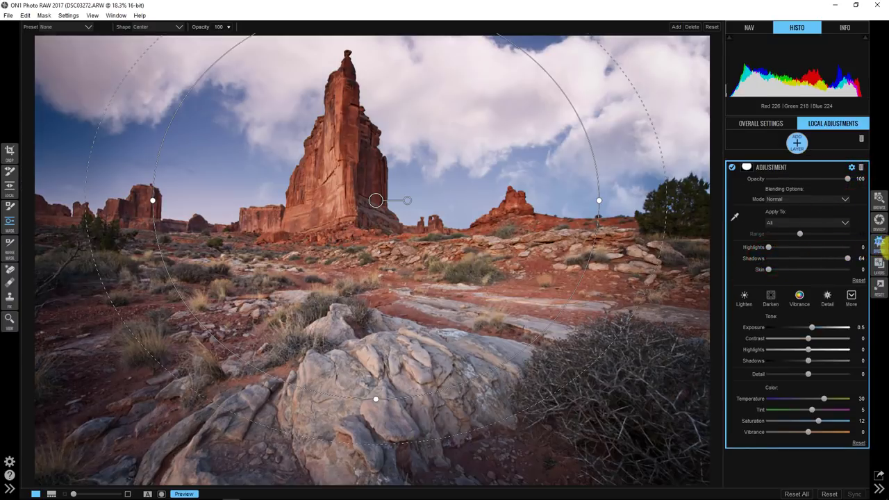
- Reshape the masking bug into a taller, narrower ellipse with a wider feather, centered near the rock tower's base
drag(385, 205, 448, 273)
drag(364, 263, 360, 218)
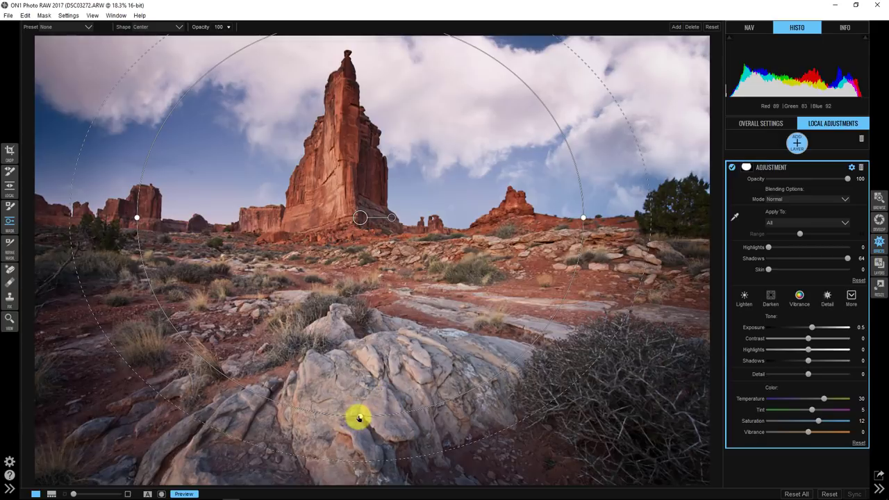
drag(360, 418, 364, 437)
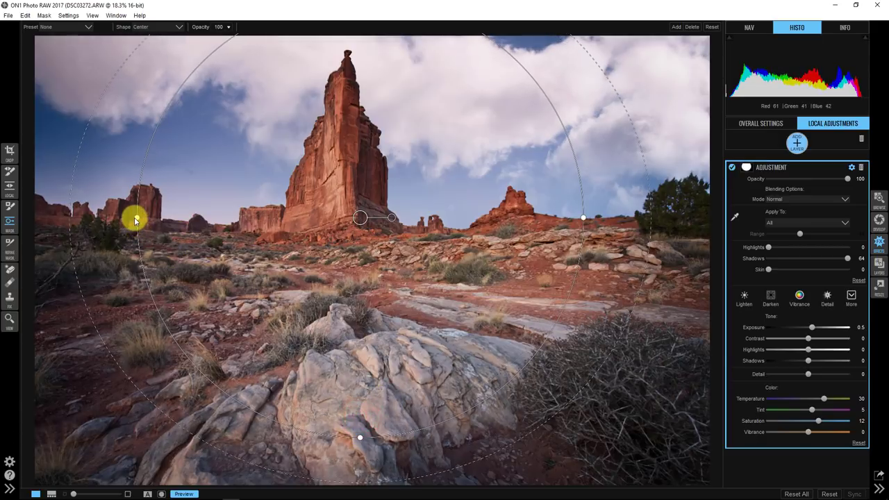
drag(136, 218, 159, 220)
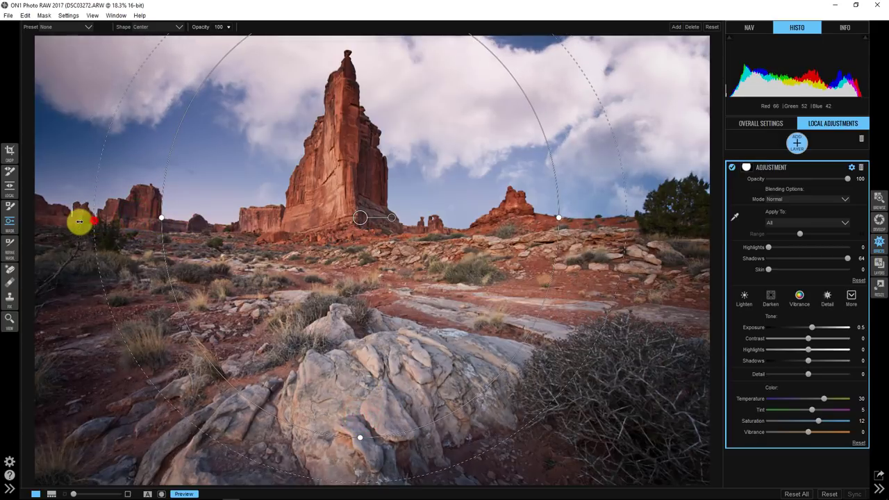
drag(93, 221, 58, 221)
drag(359, 218, 377, 209)
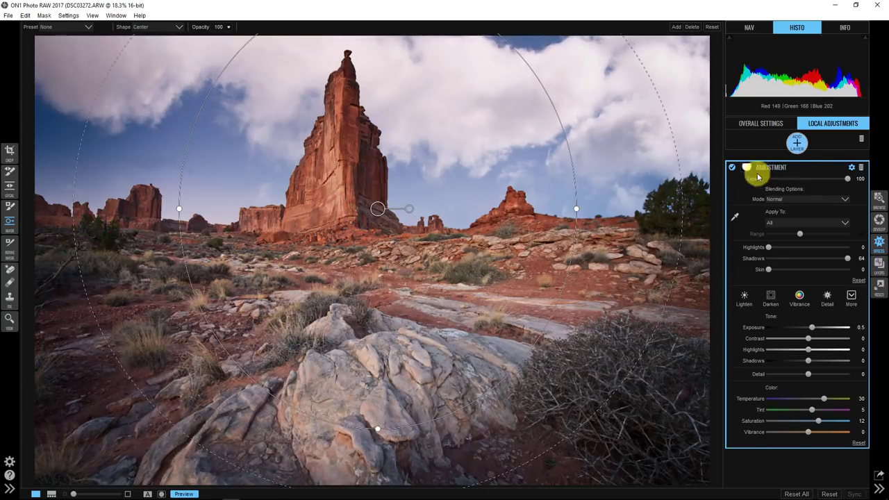
click(792, 170)
- Switch to Develop's overall settings and compare the edited photo with the original by toggling the preview
click(762, 122)
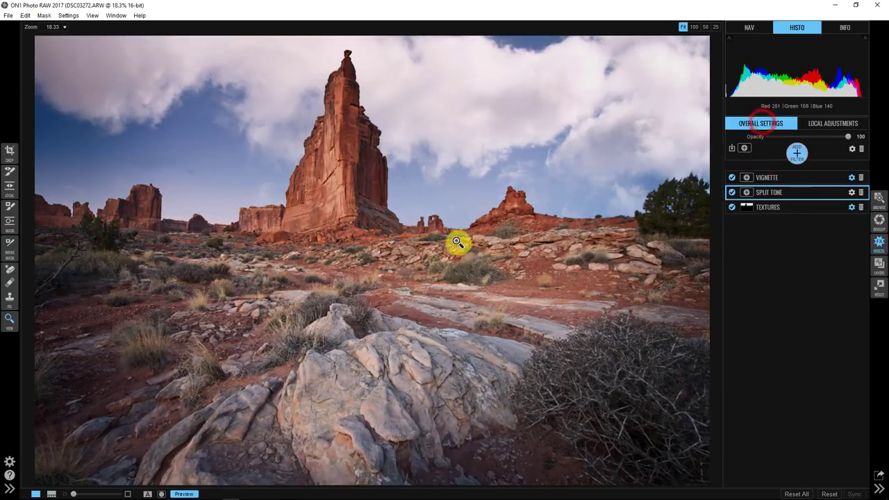
click(881, 210)
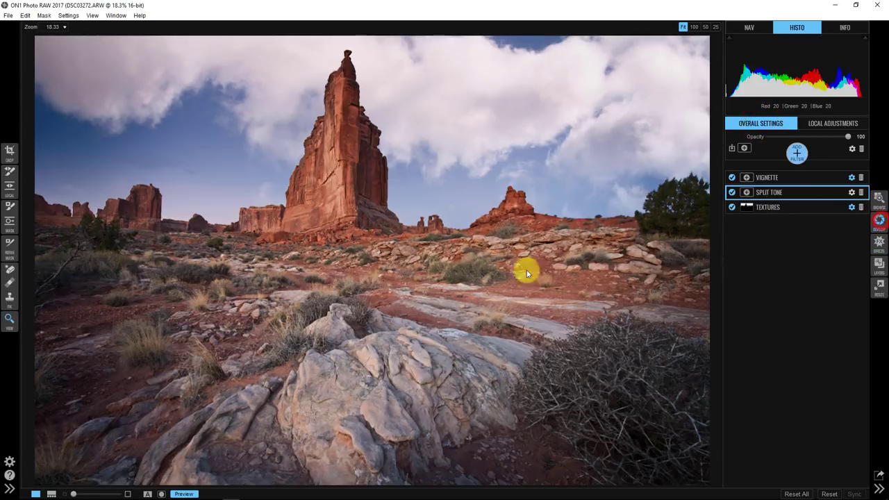
click(184, 494)
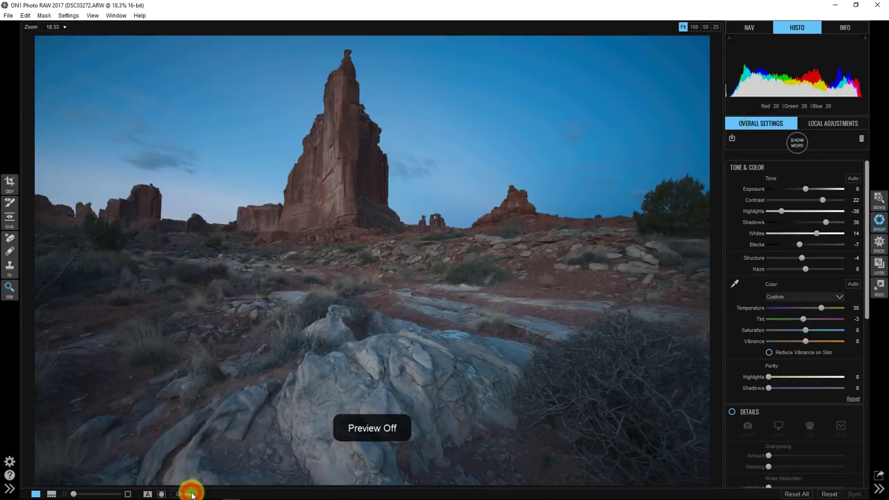
click(185, 494)
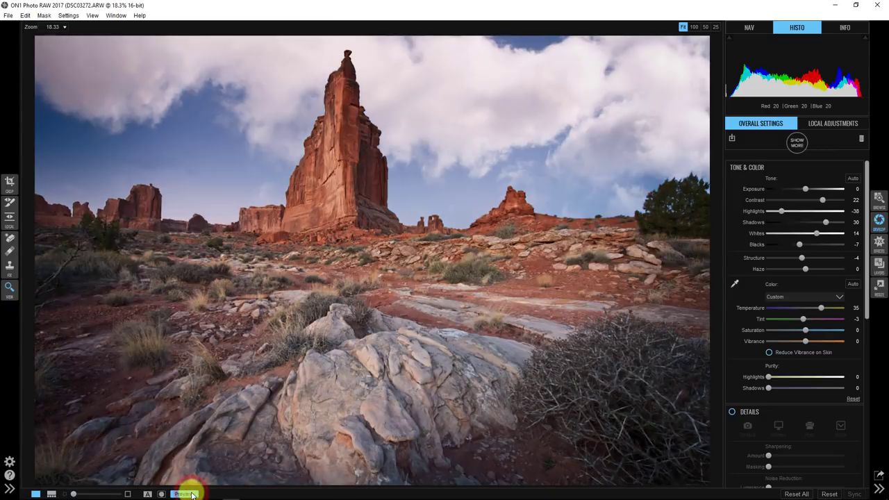
click(191, 494)
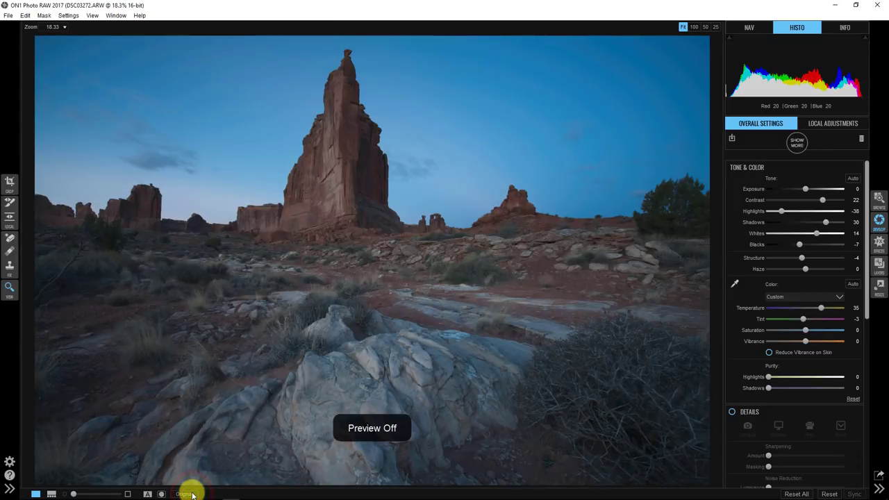
click(192, 494)
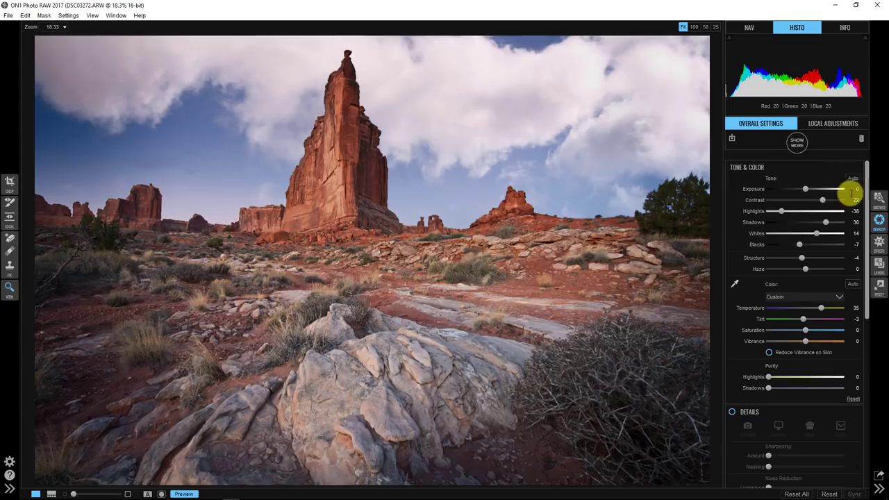
- Return to Effects, collapse the Vignette filter and select the Textures filter
click(880, 244)
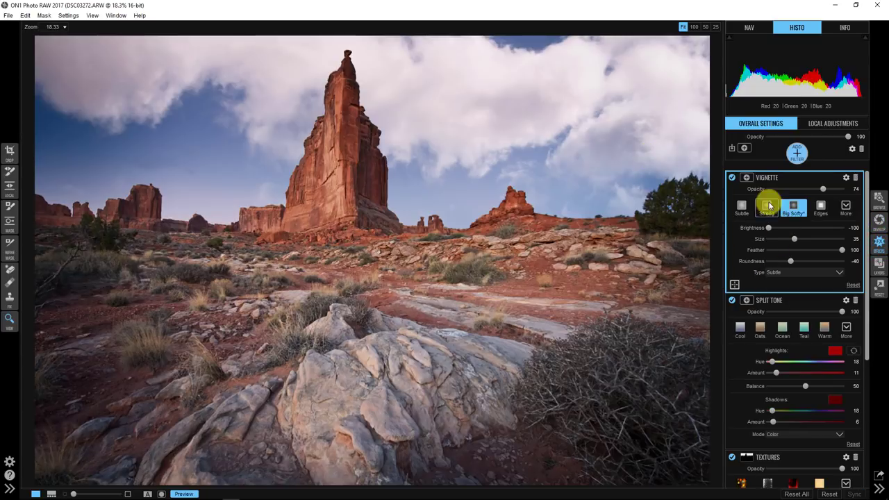
click(767, 177)
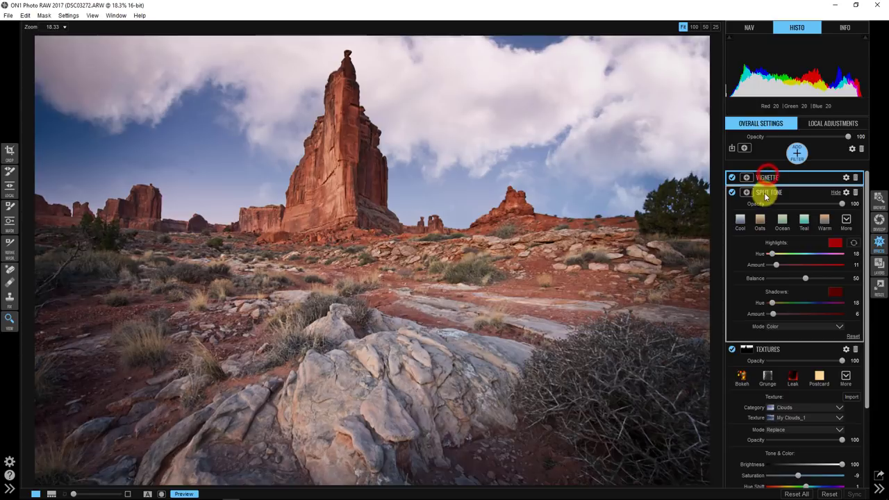
click(770, 350)
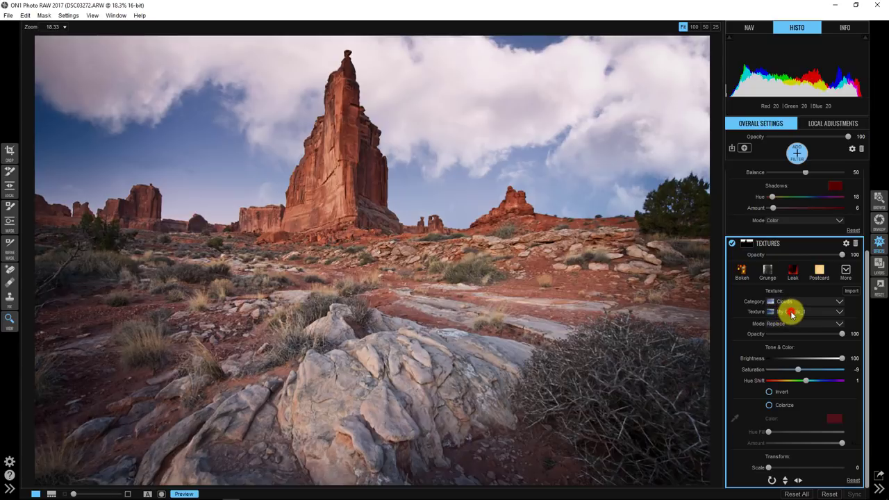
- Try My Clouds_2 and then My Clouds_10 as the Textures filter's replacement sky
click(790, 311)
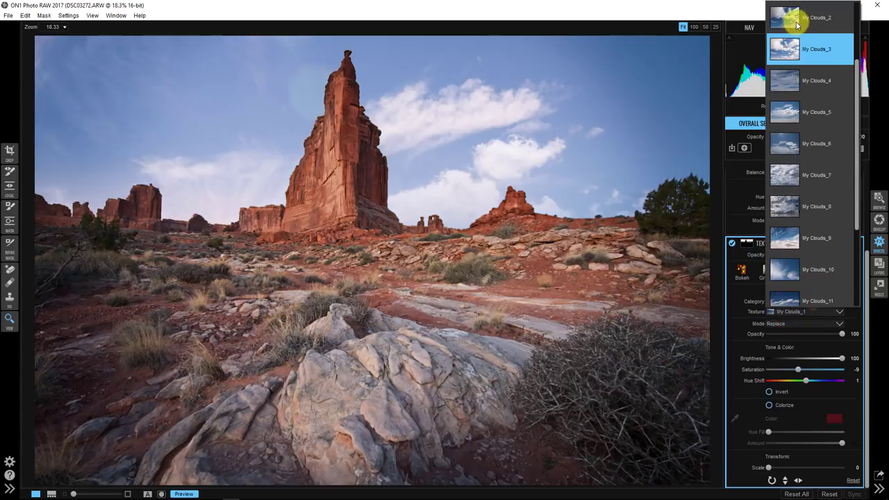
click(795, 24)
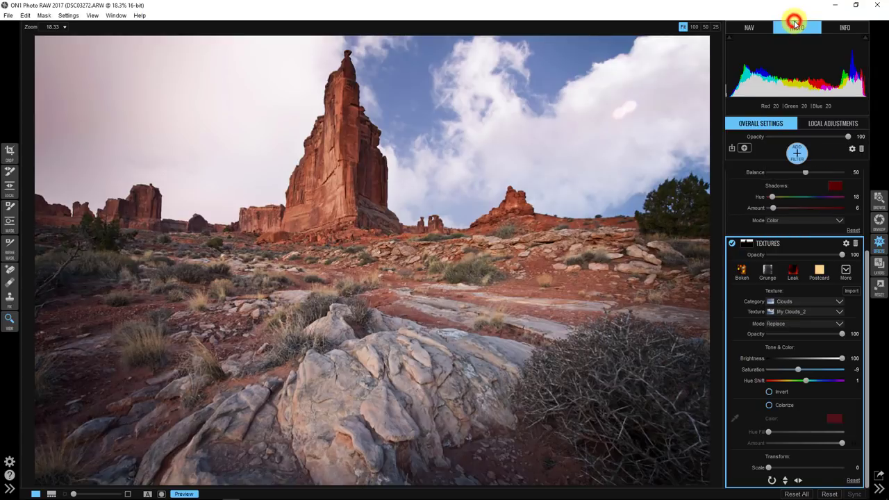
click(792, 311)
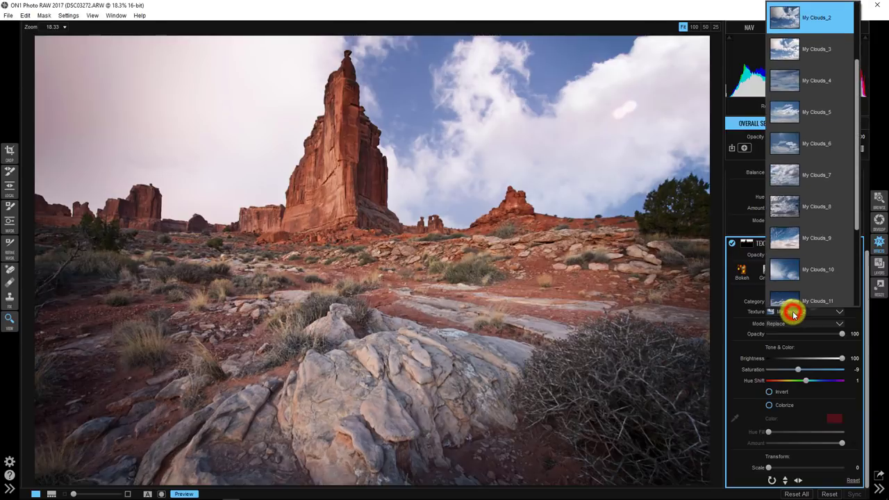
scroll(796, 175, down, 2)
click(795, 175)
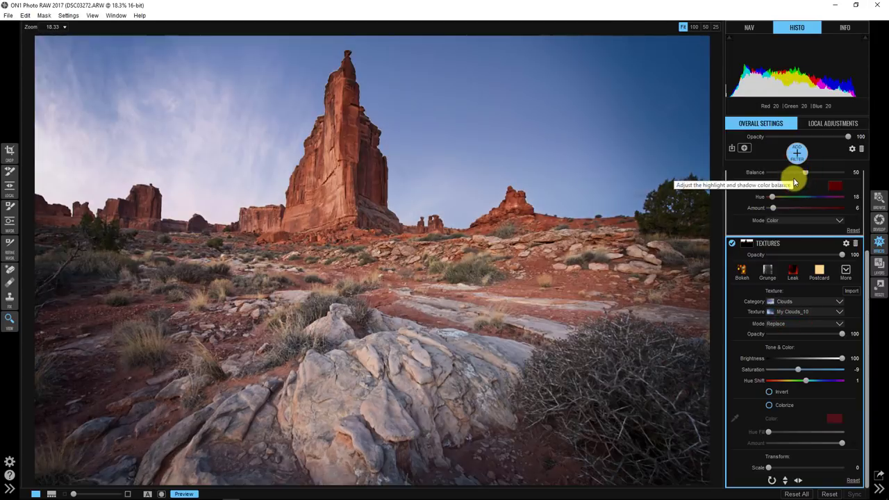
- Try My Clouds_5 as the sky texture and test its Scale, leaving it at 0
click(800, 312)
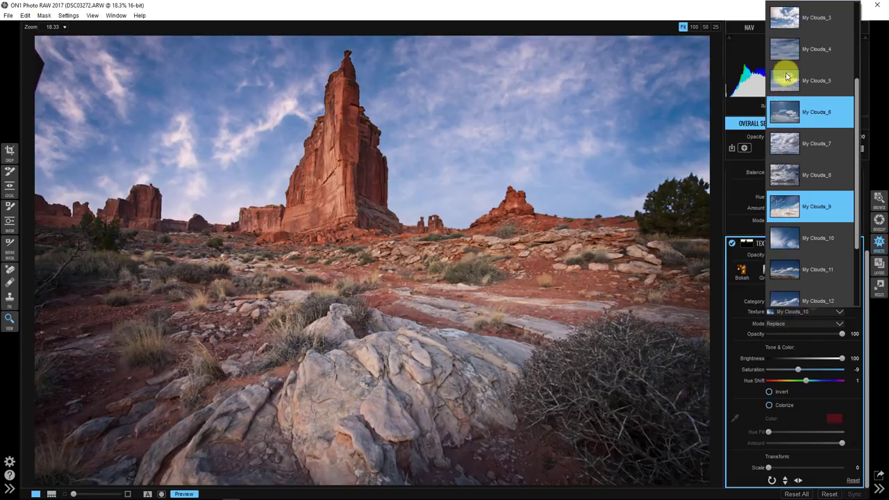
click(786, 81)
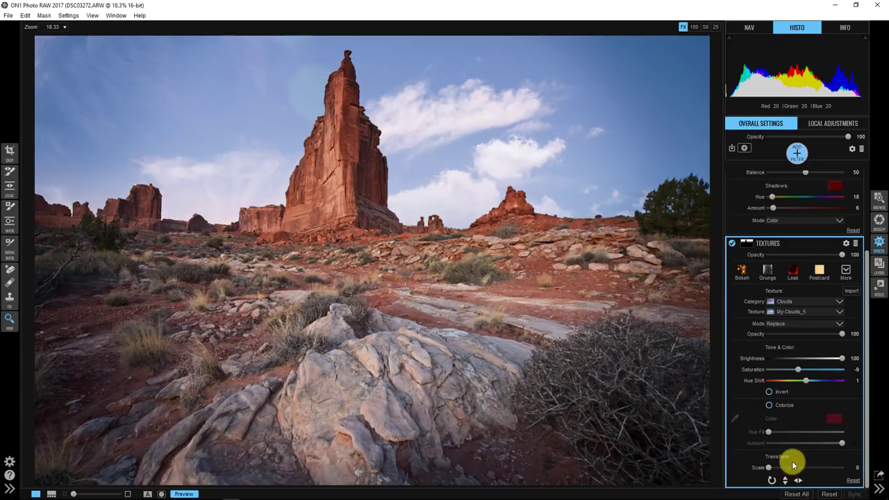
drag(769, 468, 746, 477)
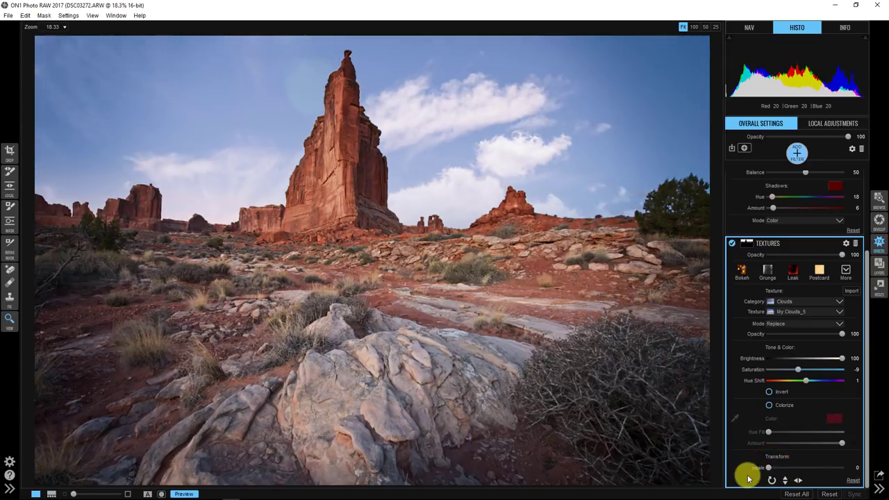
- Preview other cloud textures and set the sky texture back to My Clouds_1
click(814, 316)
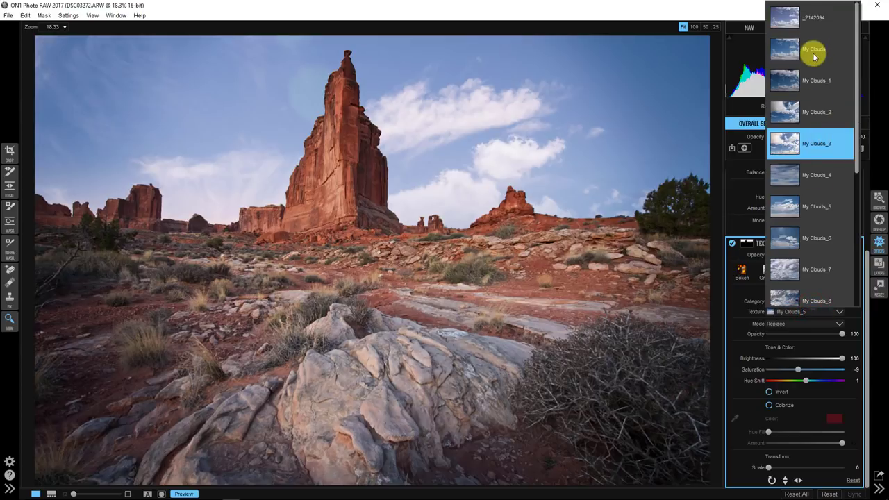
key(Down)
key(Down)
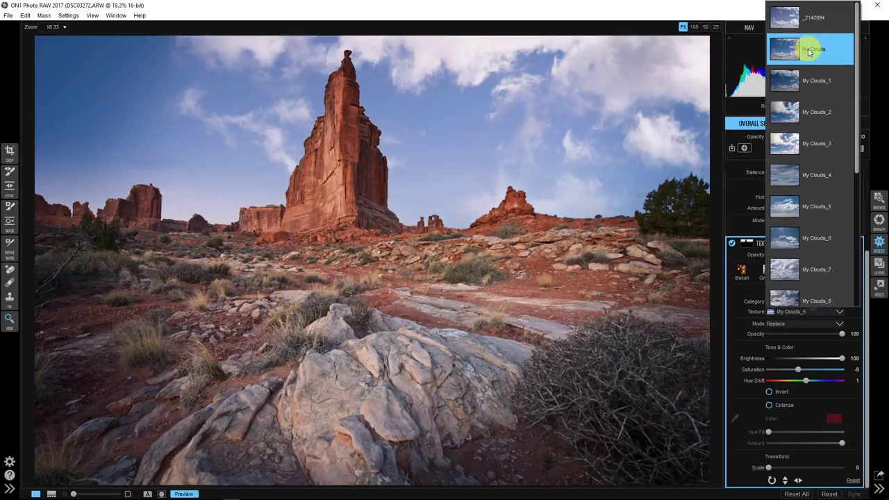
click(809, 80)
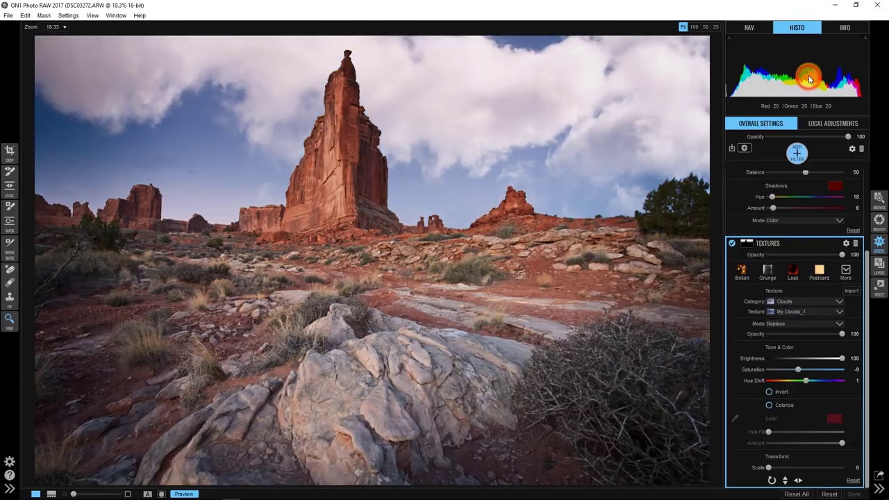
- Start a texture import for the Textures category in the Extras Manager
click(851, 293)
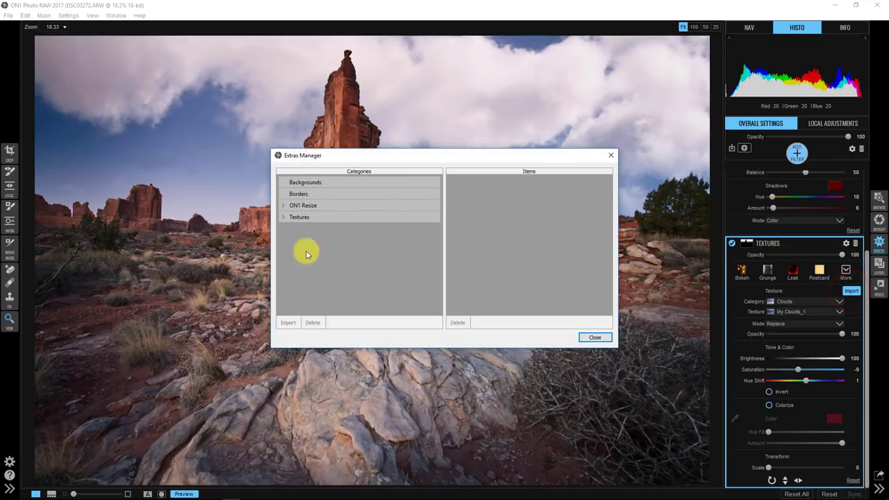
click(284, 217)
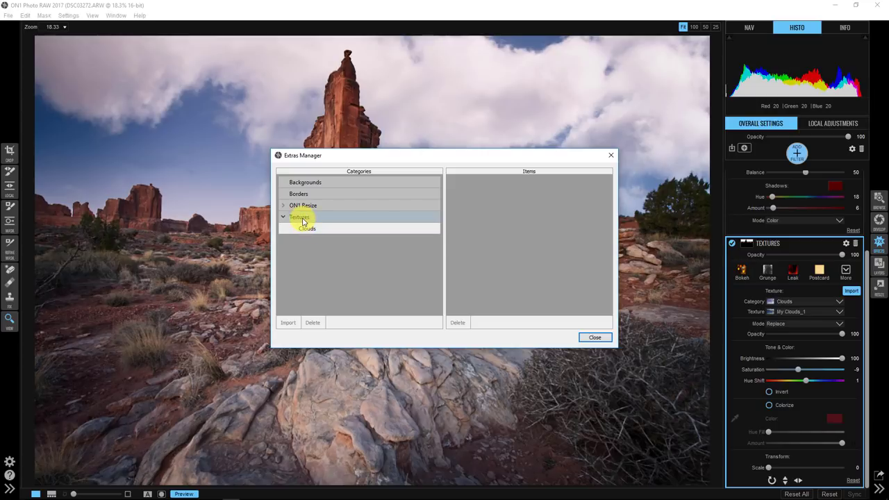
click(301, 220)
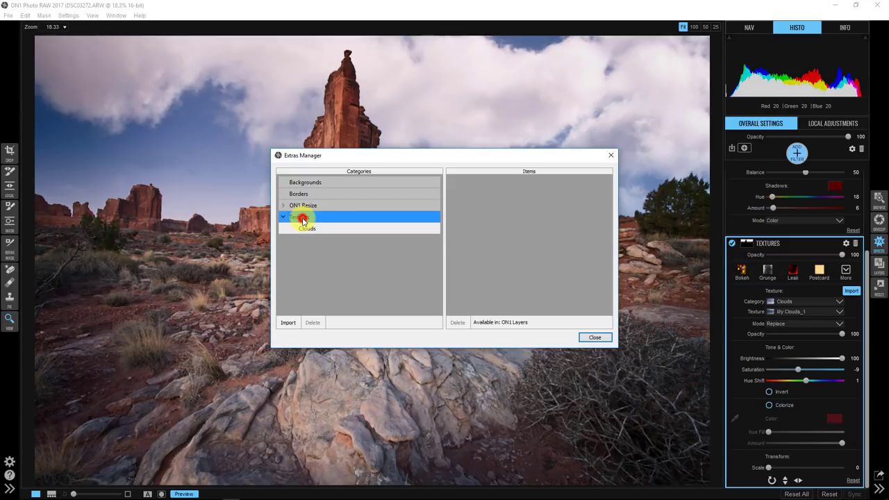
click(288, 324)
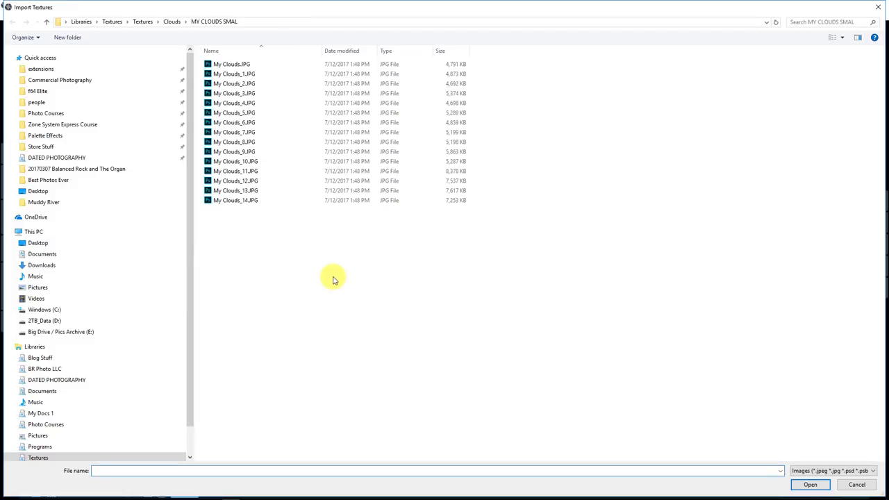
- Browse to the clouds folder inside ON1 Workflow Sky Replacement on the Desktop for the texture import
drag(192, 254, 42, 248)
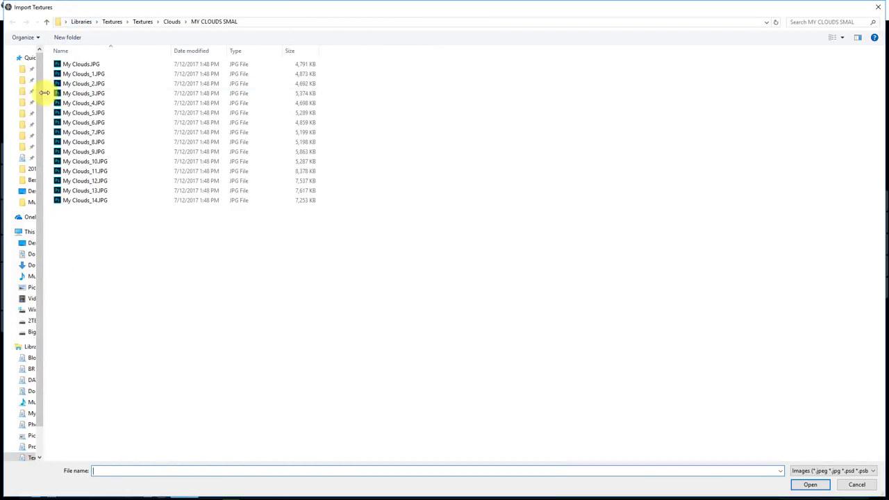
click(50, 191)
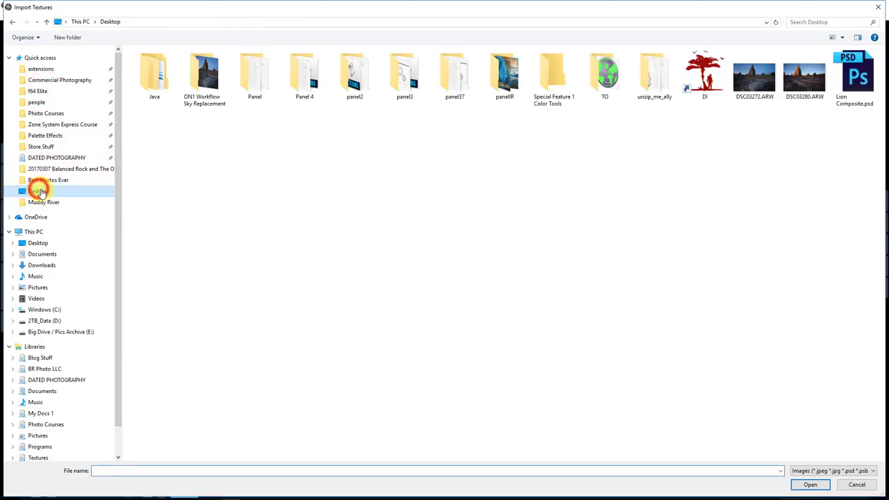
double_click(202, 68)
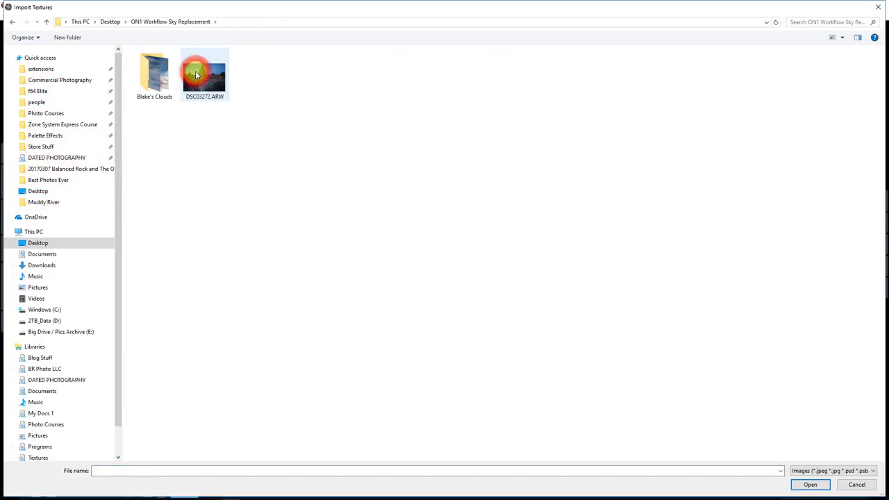
double_click(148, 96)
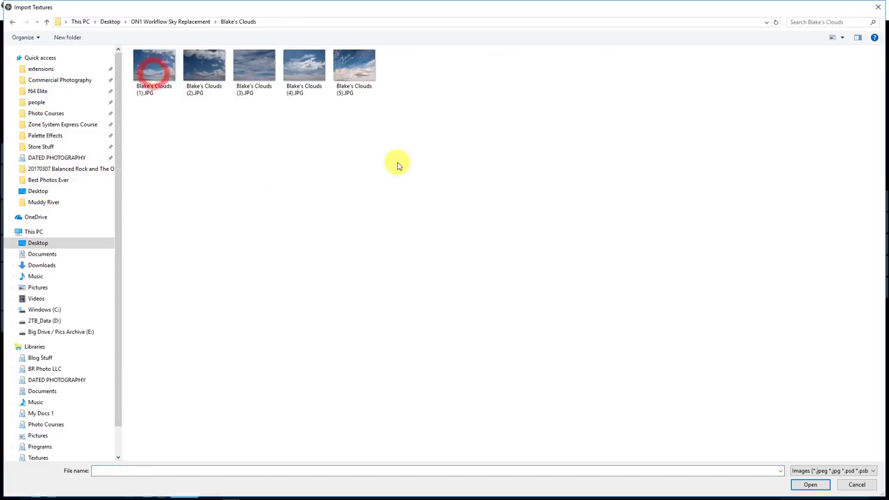
- Import all five cloud JPGs into a new texture category named after their folder, and close the import report and Extras Manager
drag(398, 145, 135, 44)
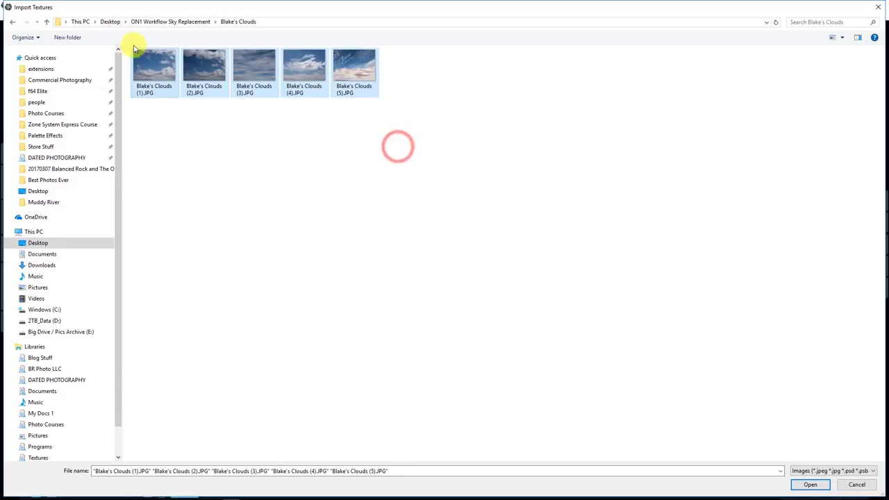
click(810, 485)
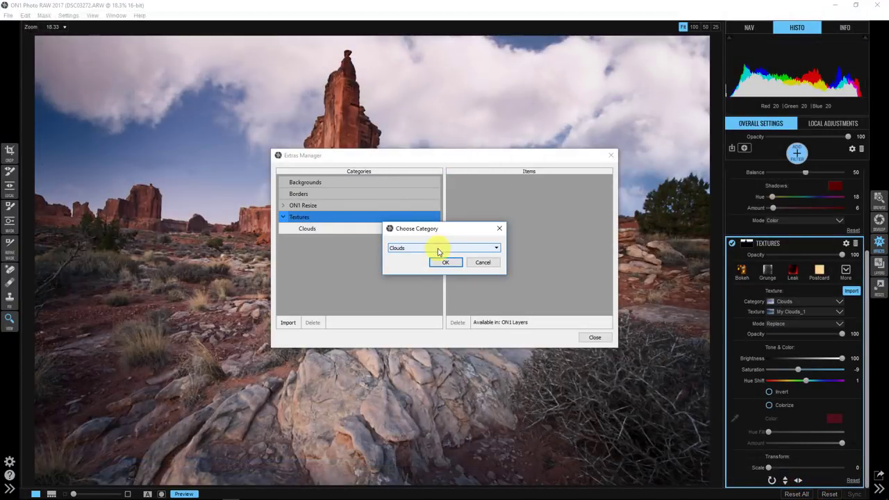
click(438, 248)
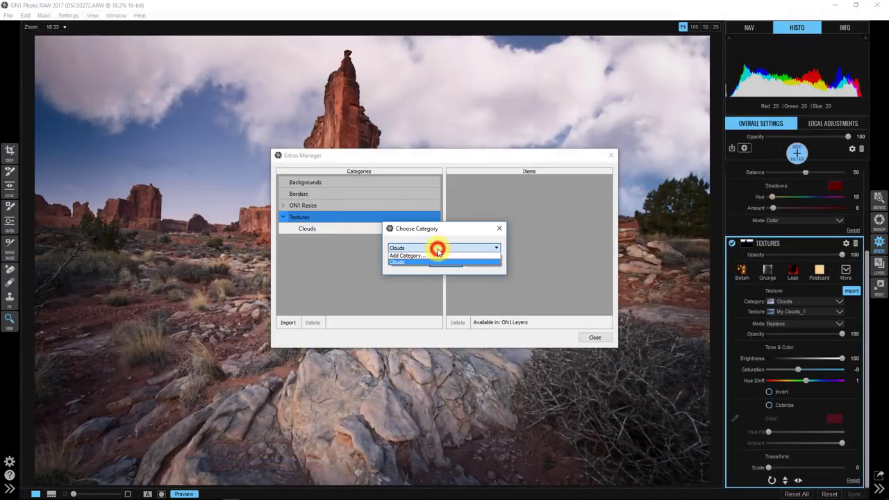
click(399, 258)
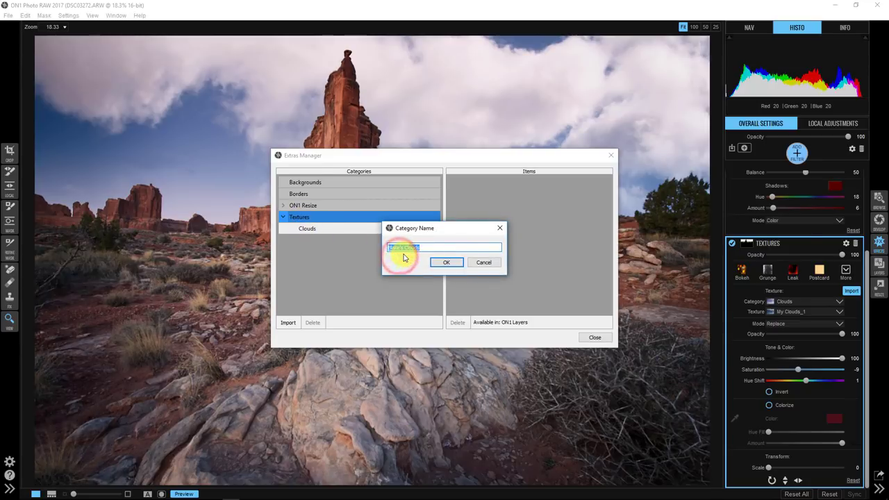
click(443, 263)
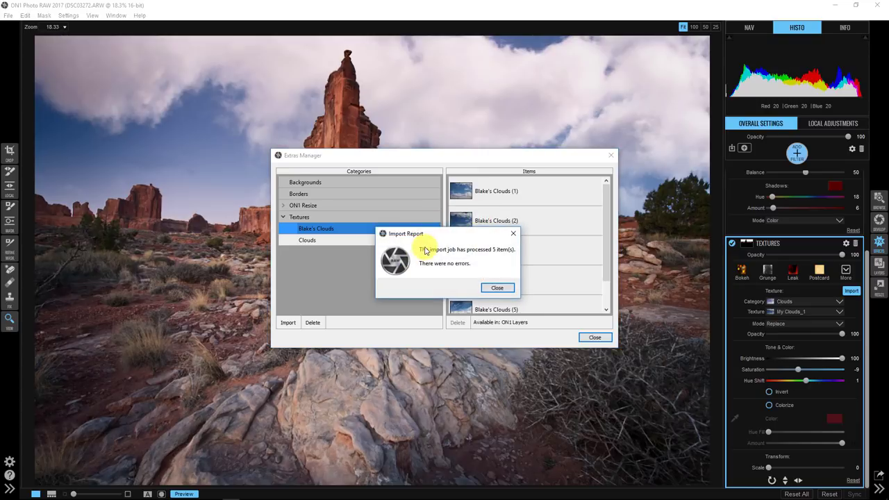
click(497, 289)
click(594, 337)
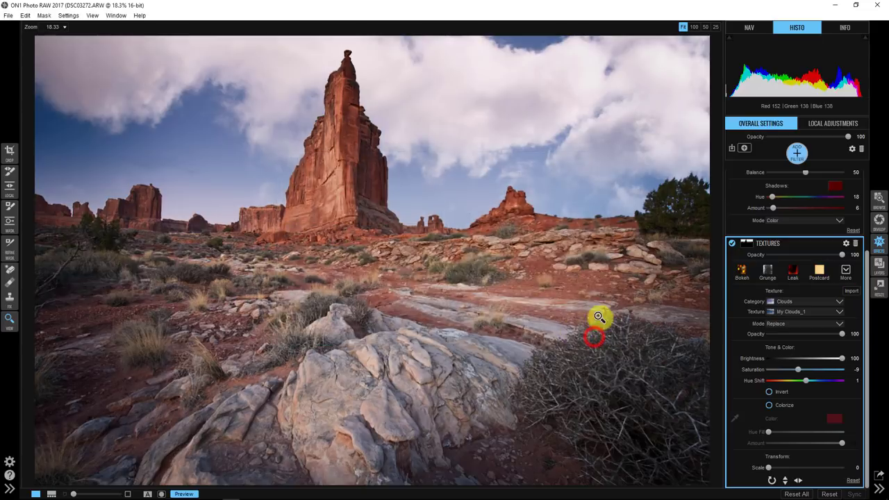
- Compare the newly imported cloud category with the Clouds category in the Textures filter, and keep the new category's first texture as the sky
click(840, 302)
click(825, 246)
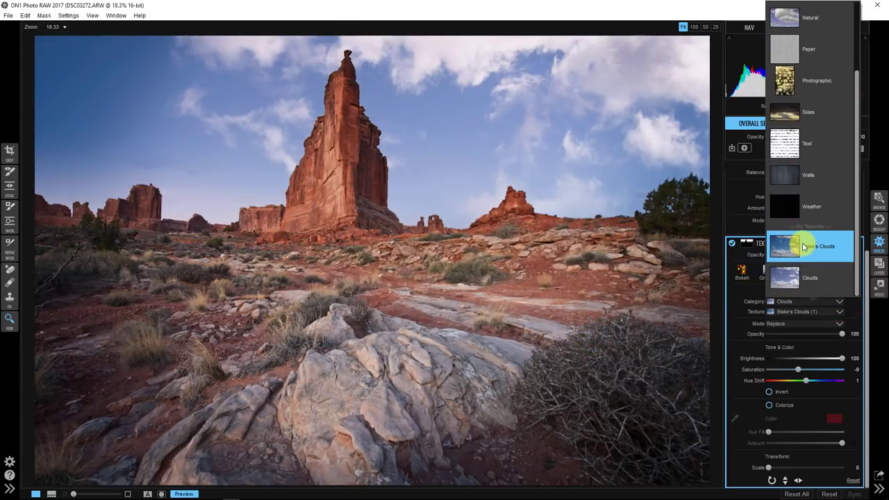
click(792, 275)
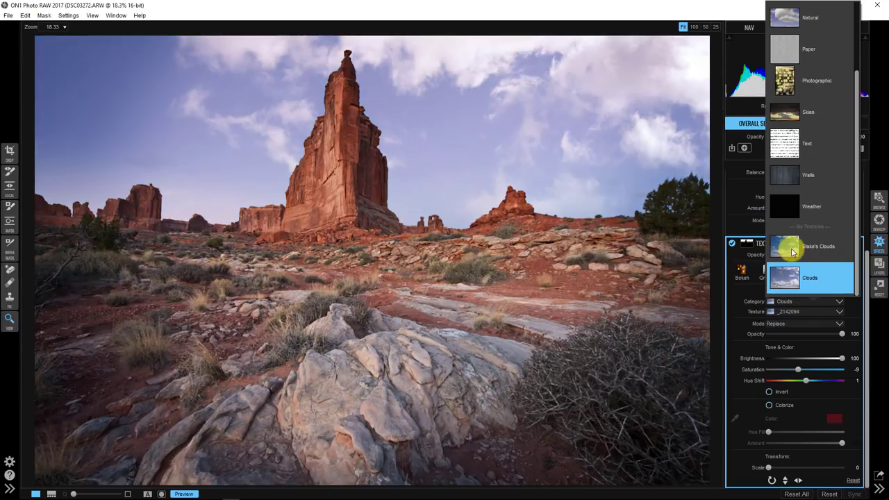
click(792, 250)
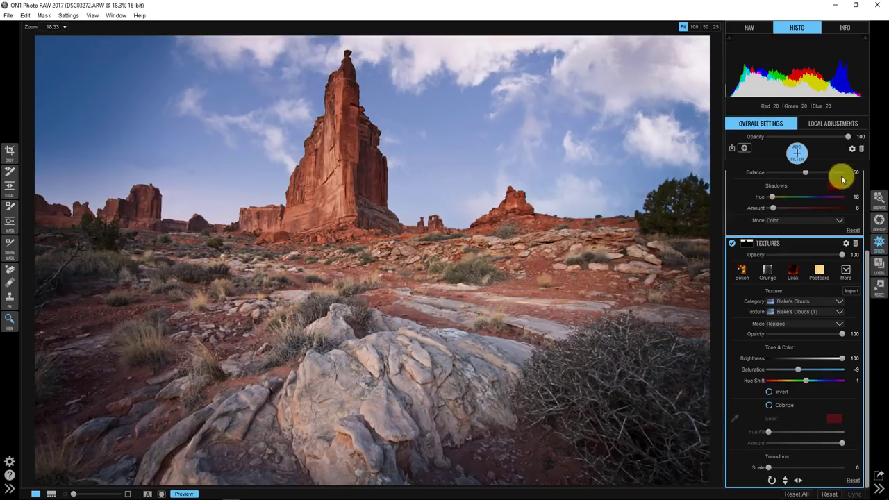
- Collapse the Textures filter and compare the image with Split Tone off and on
click(786, 243)
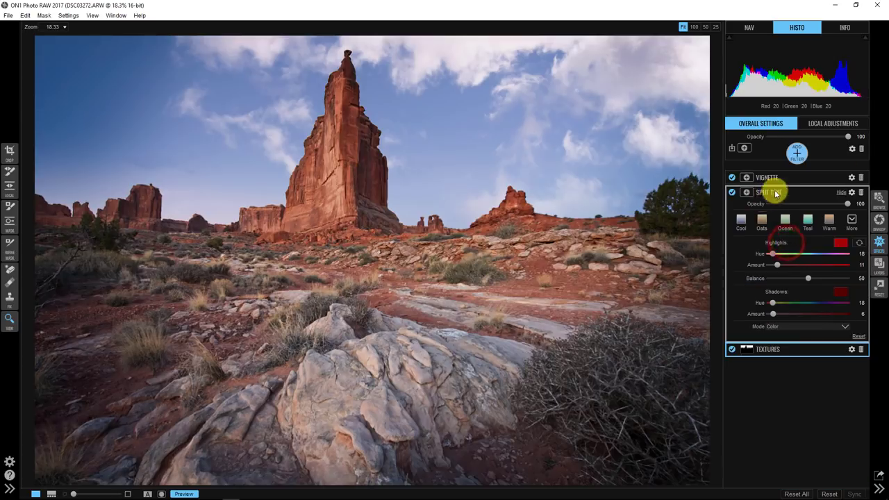
click(733, 193)
click(733, 193)
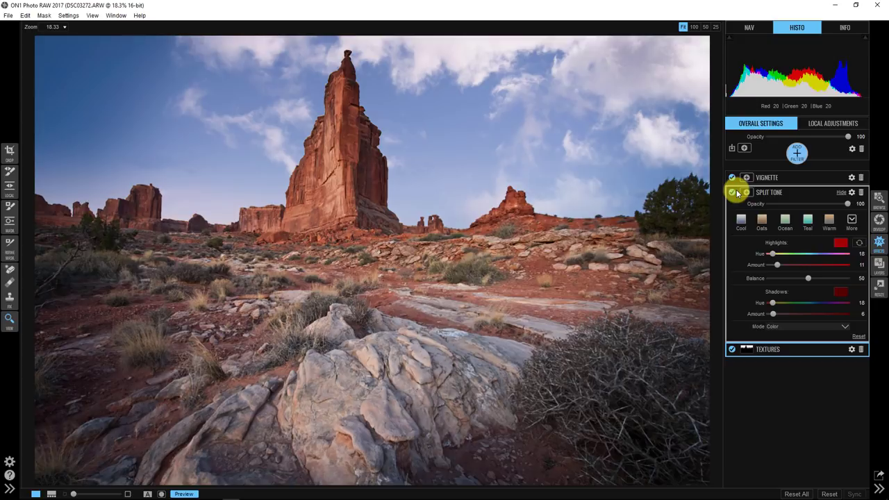
- Compare the image with the Vignette filter off and on, set its opacity to about 53, and collapse its settings
click(733, 178)
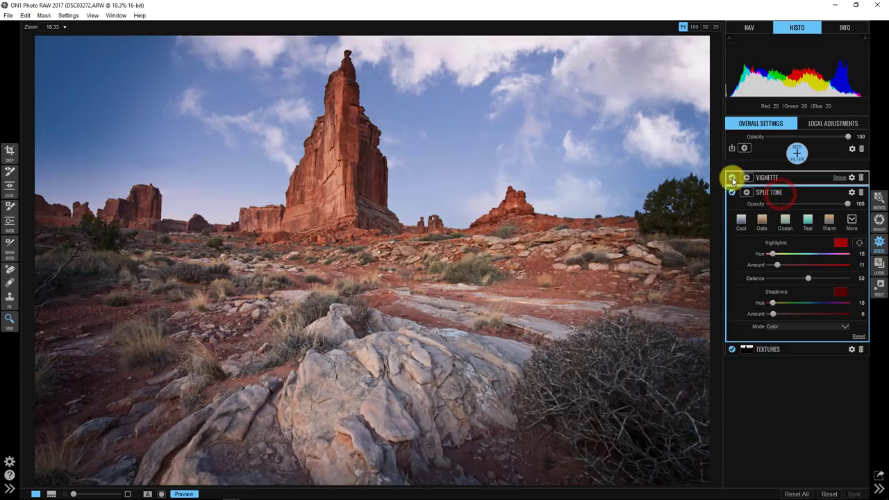
click(733, 178)
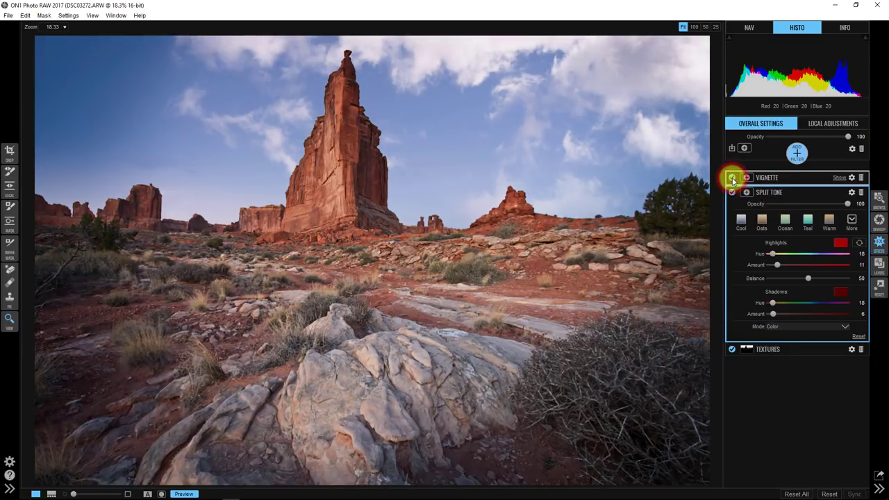
click(773, 180)
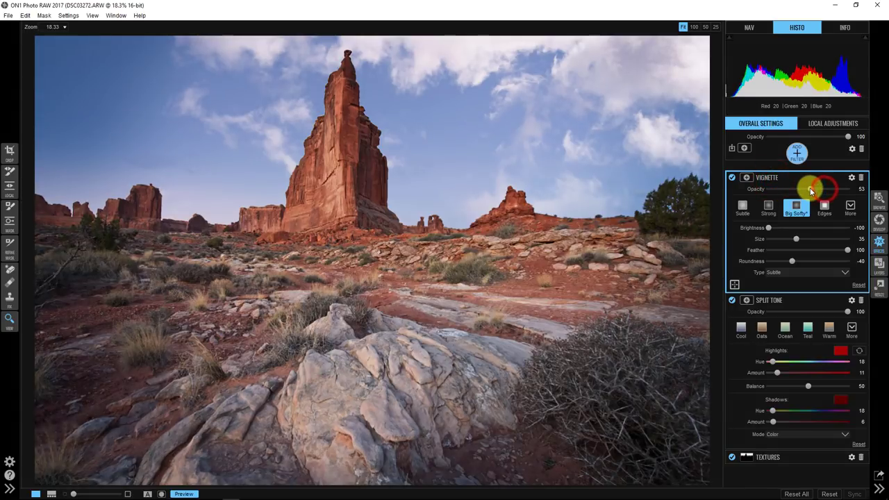
click(771, 178)
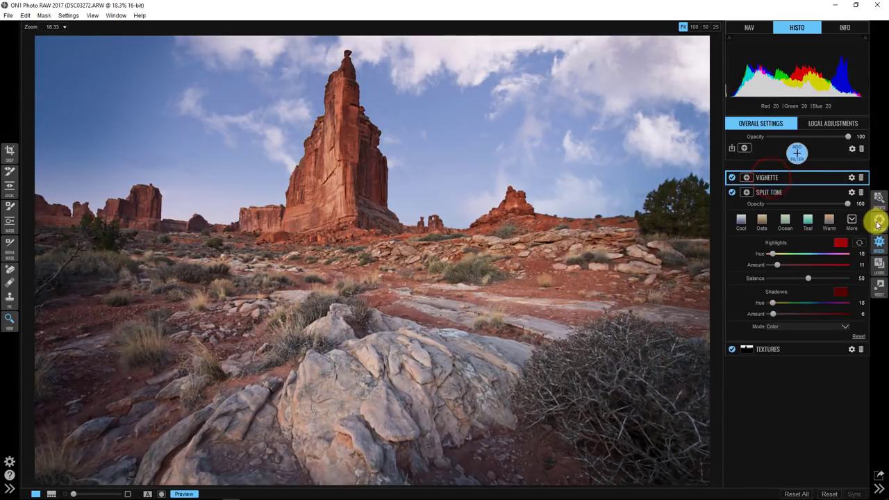
- Switch to the Develop module and compare the edited photo with the original
click(879, 221)
click(184, 494)
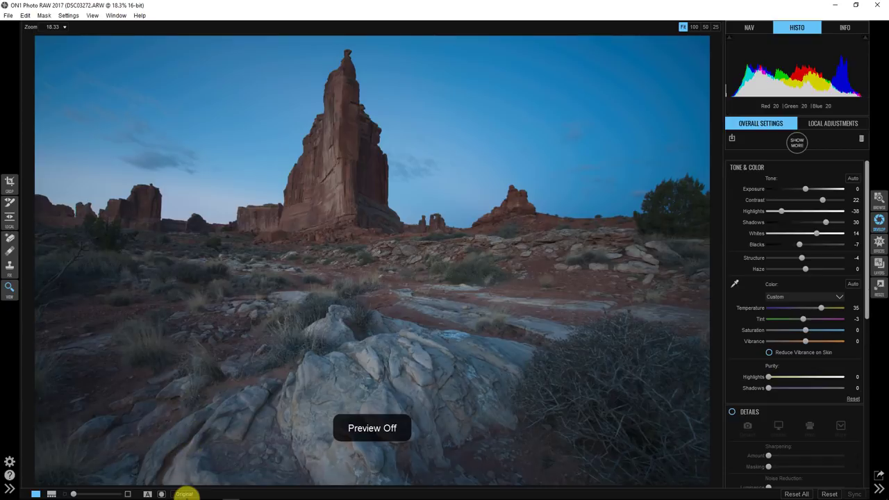
click(185, 494)
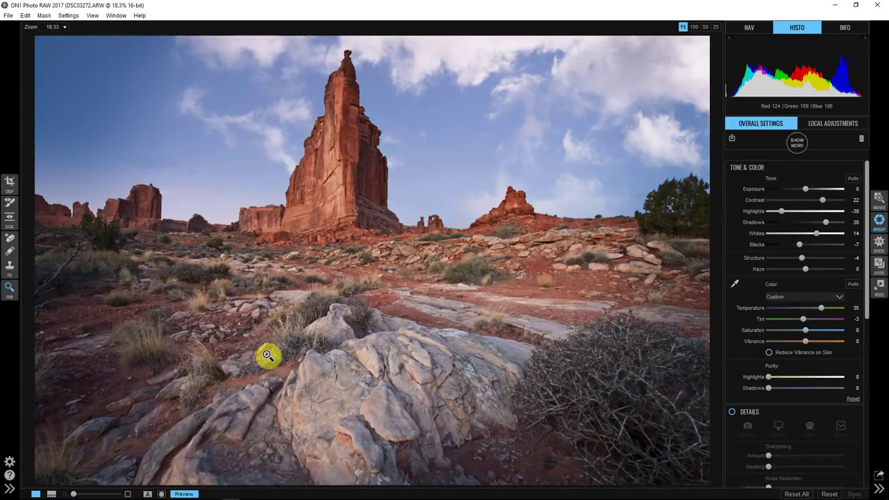